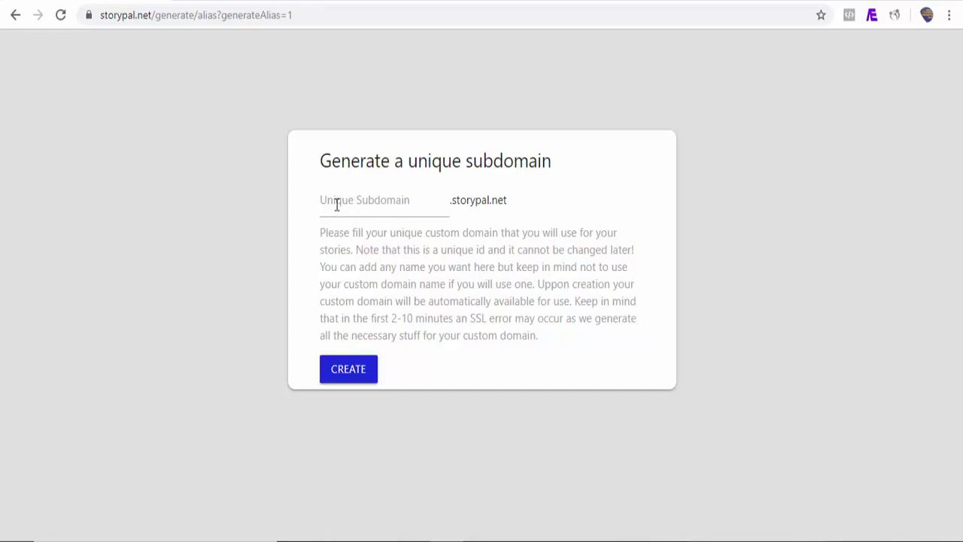
Step: Create the unique subdomain "demo" for storypal.net
text(demo)
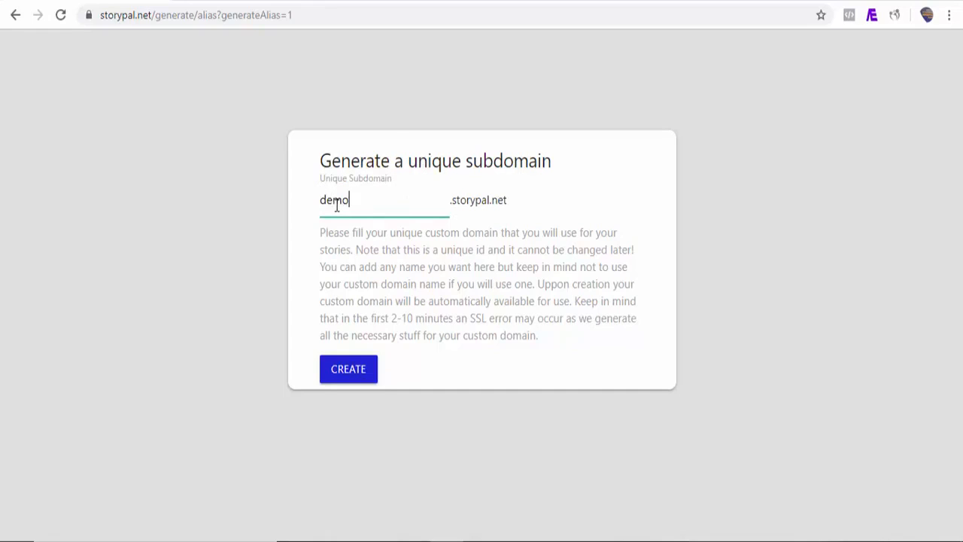
click(349, 369)
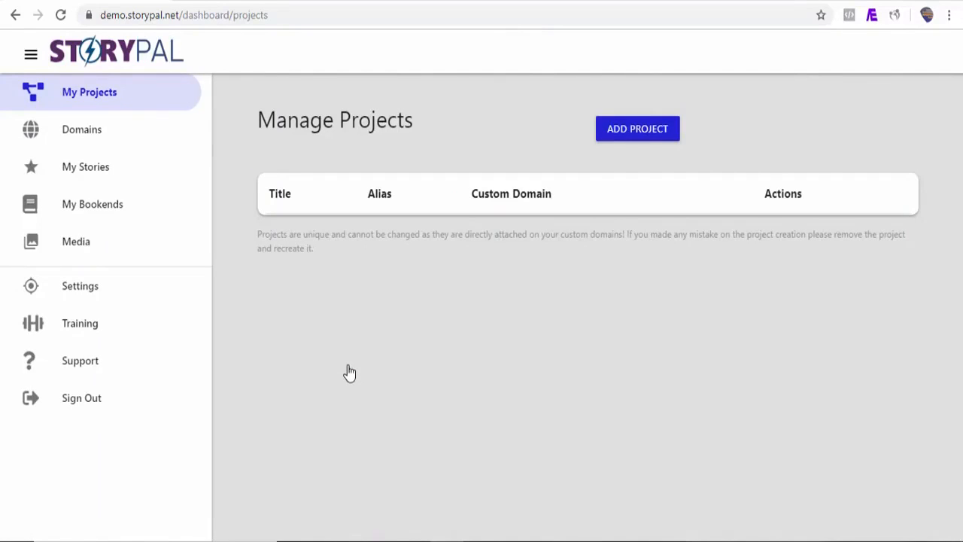
Step: Add a project titled "My First Story" with the alias "demo" and save it
click(633, 141)
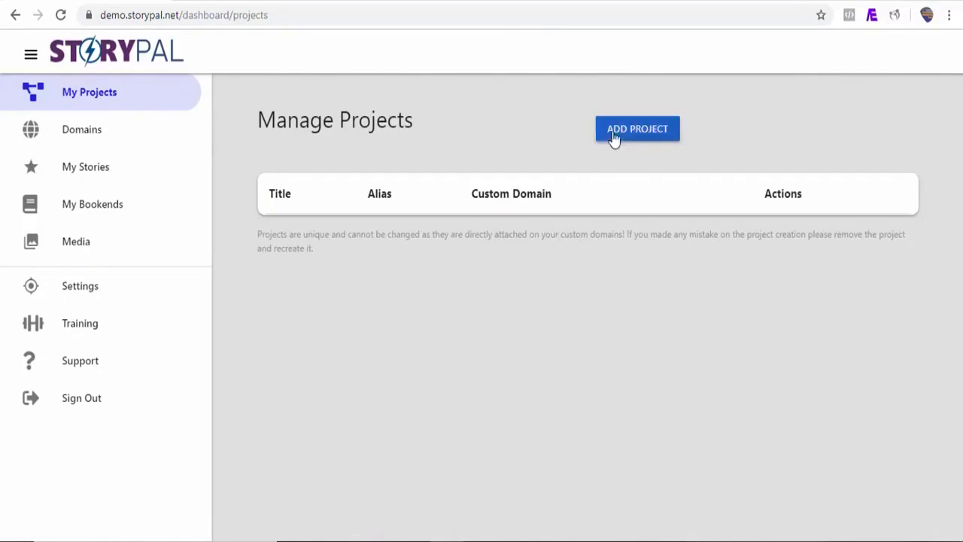
click(628, 142)
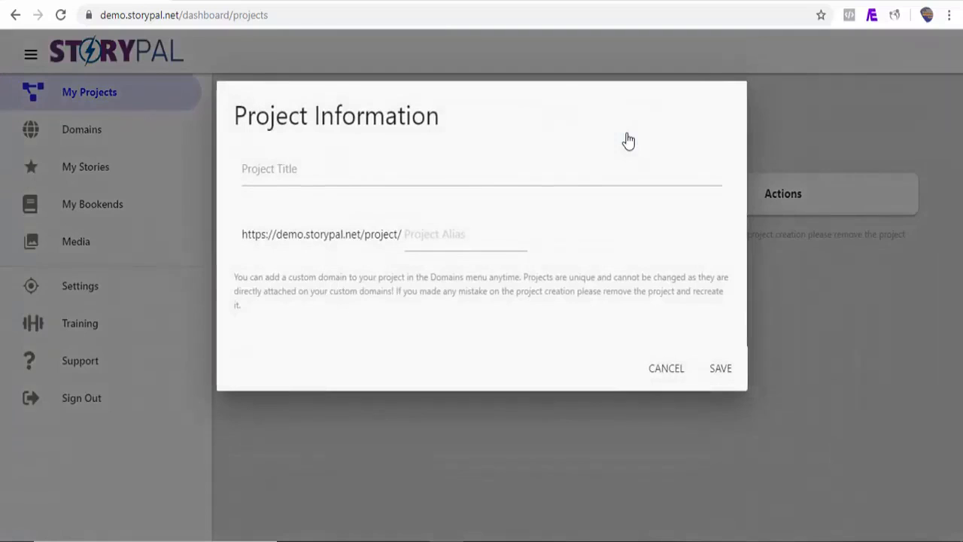
click(297, 176)
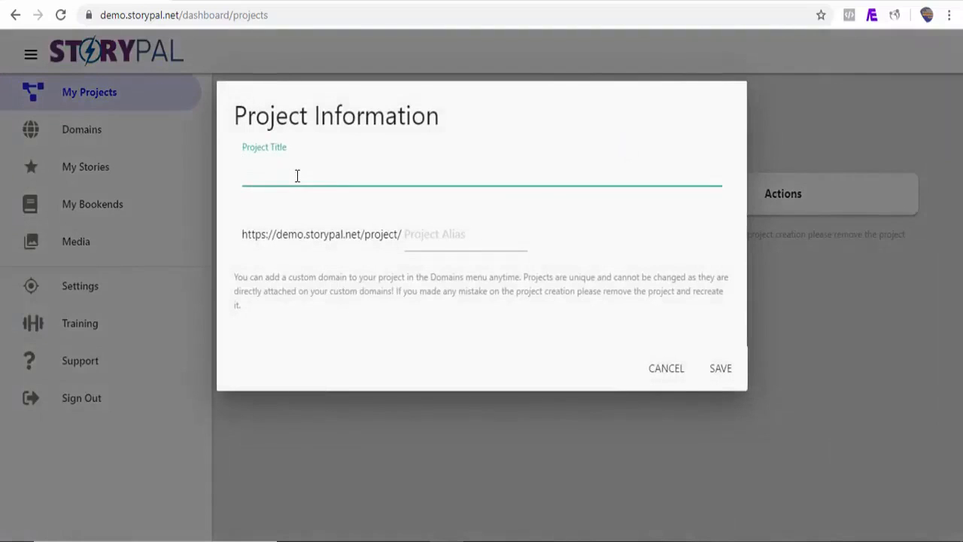
text(My First Stor)
click(428, 236)
text(de)
key(BackSpace)
key(BackSpace)
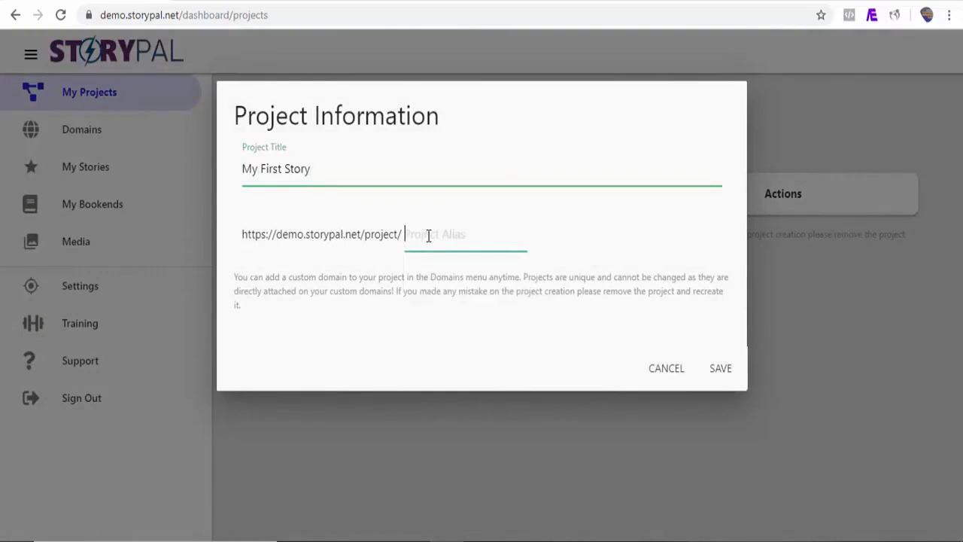
text(demo)
click(721, 368)
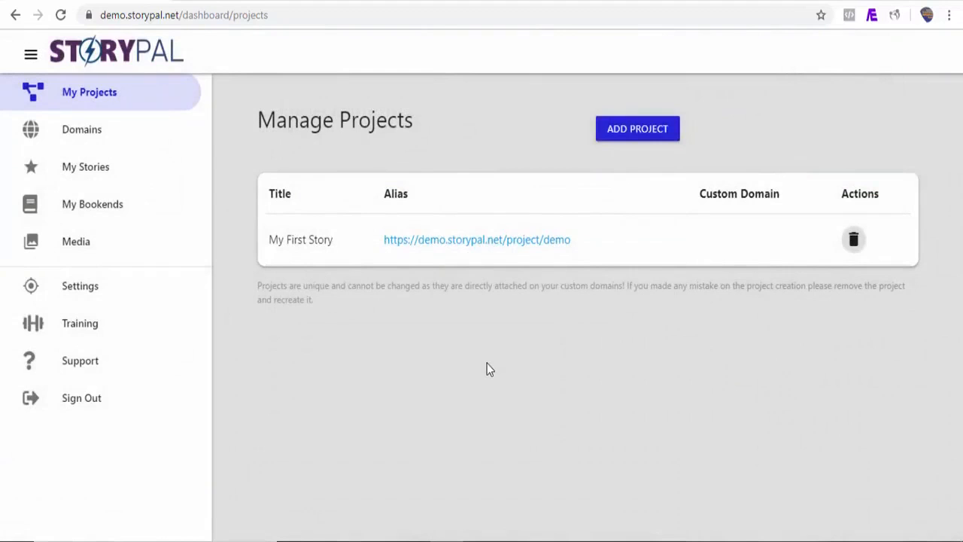
click(80, 139)
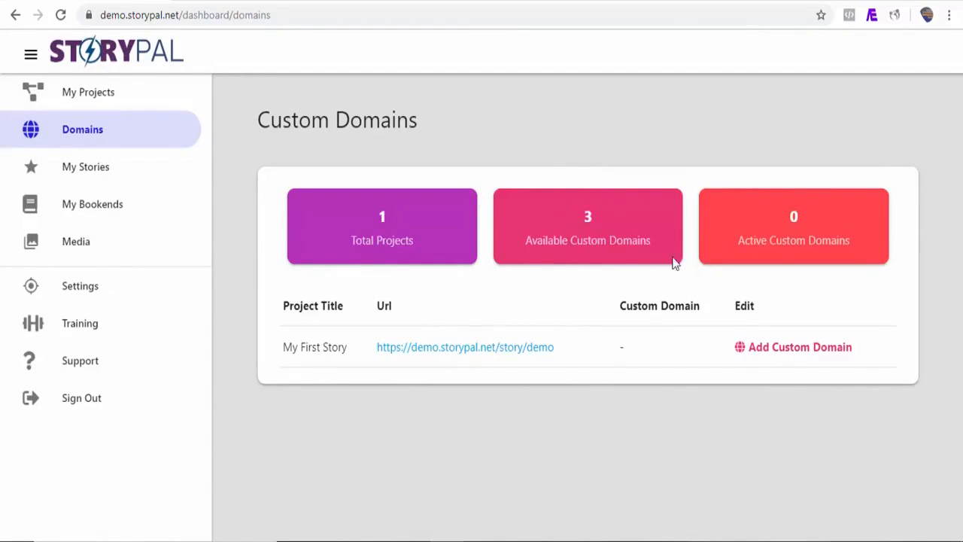
click(780, 351)
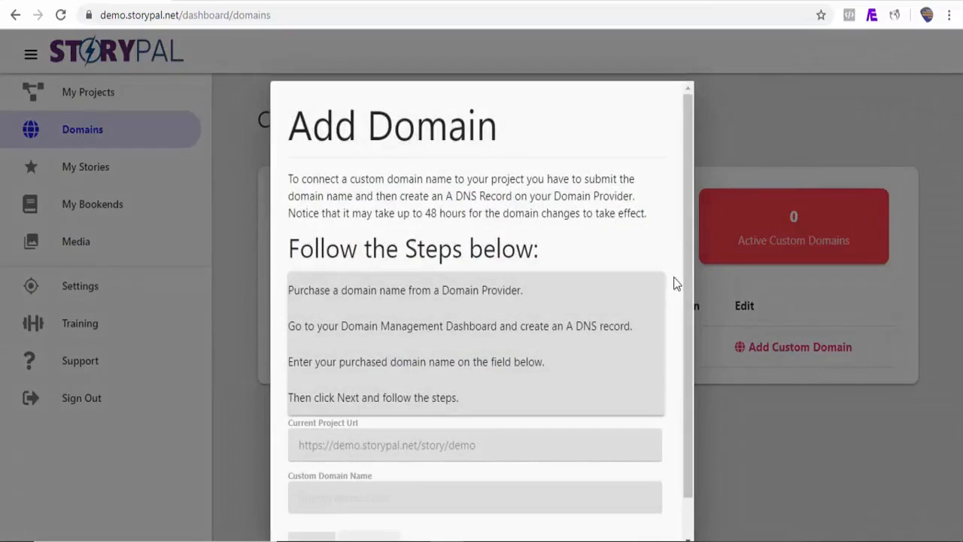
drag(687, 282, 683, 334)
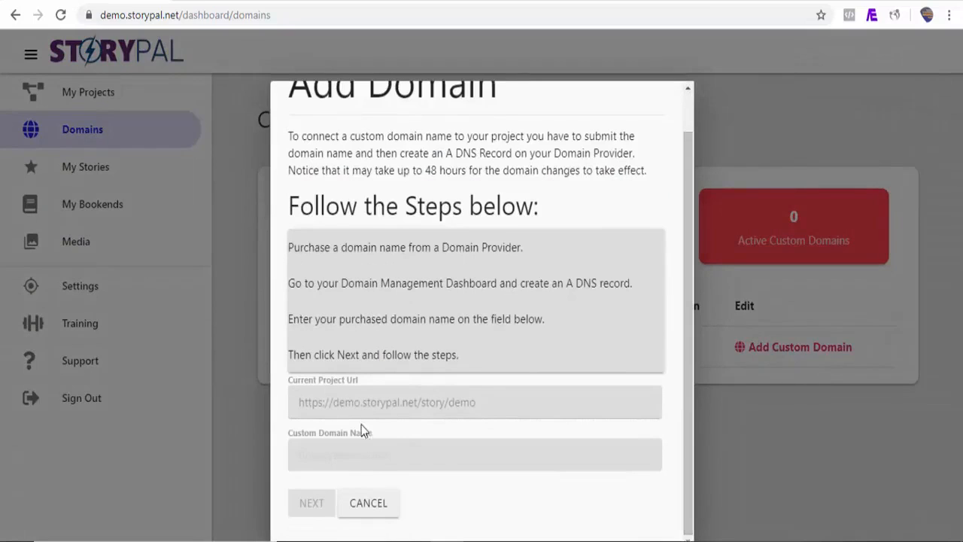
click(332, 455)
text(https)
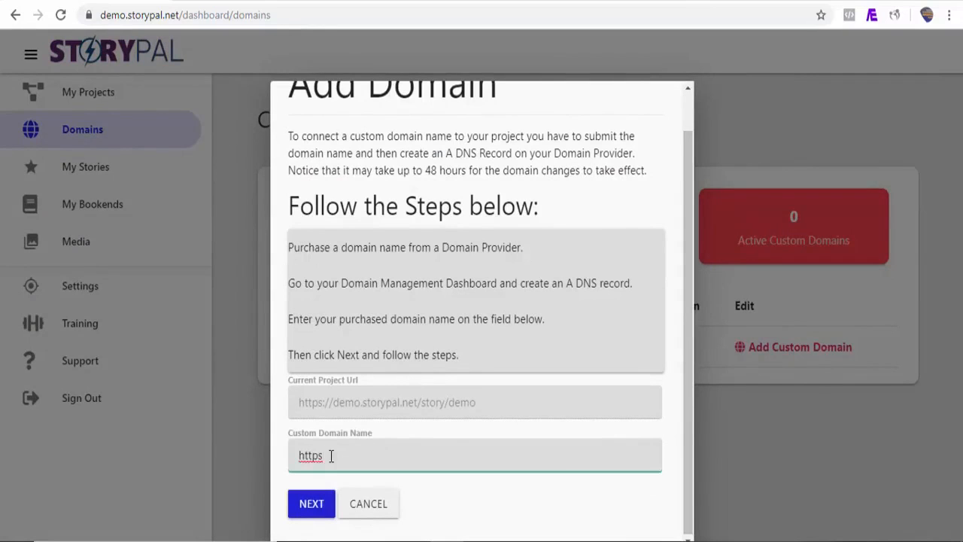
text(:)
text(//demo.storypal.io)
click(302, 507)
click(310, 507)
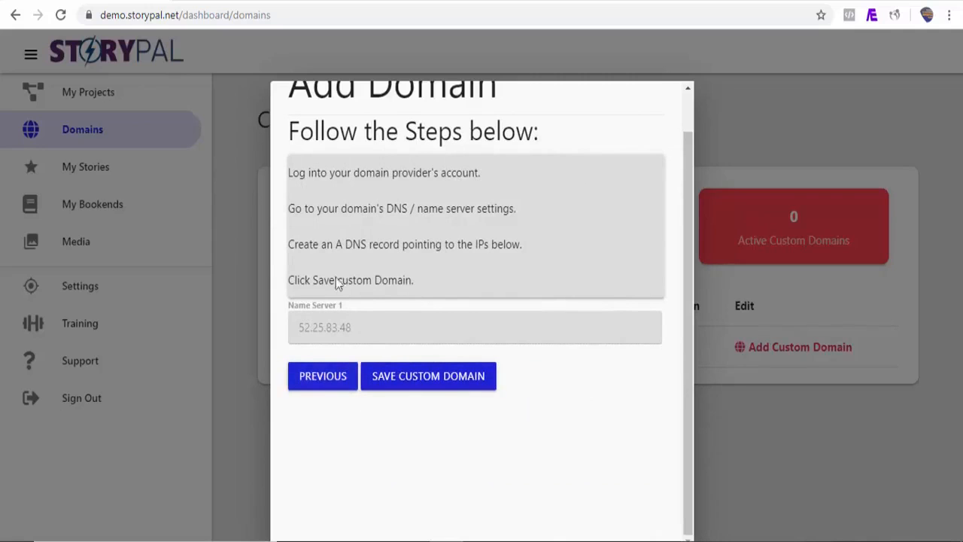
click(428, 376)
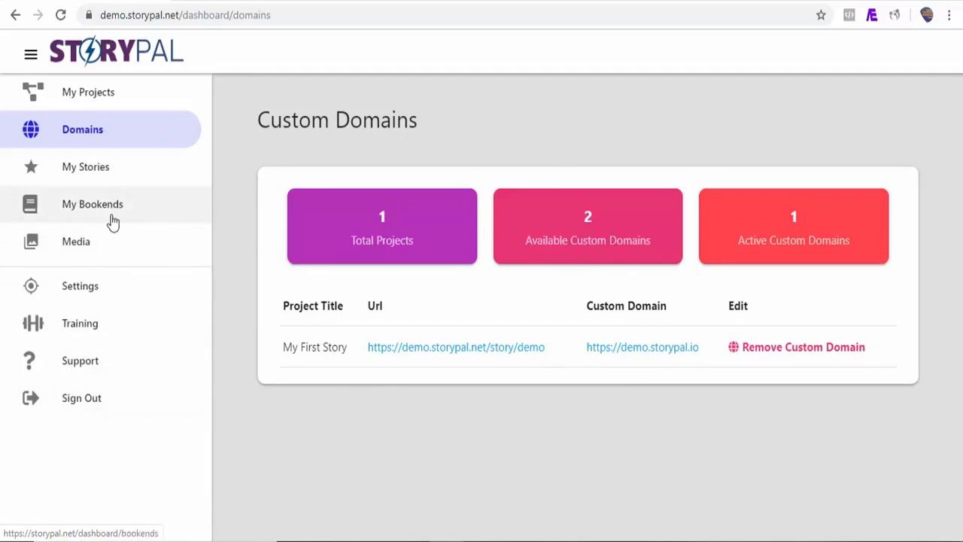
Step: Start a new story and add a Custom story page to it
click(88, 173)
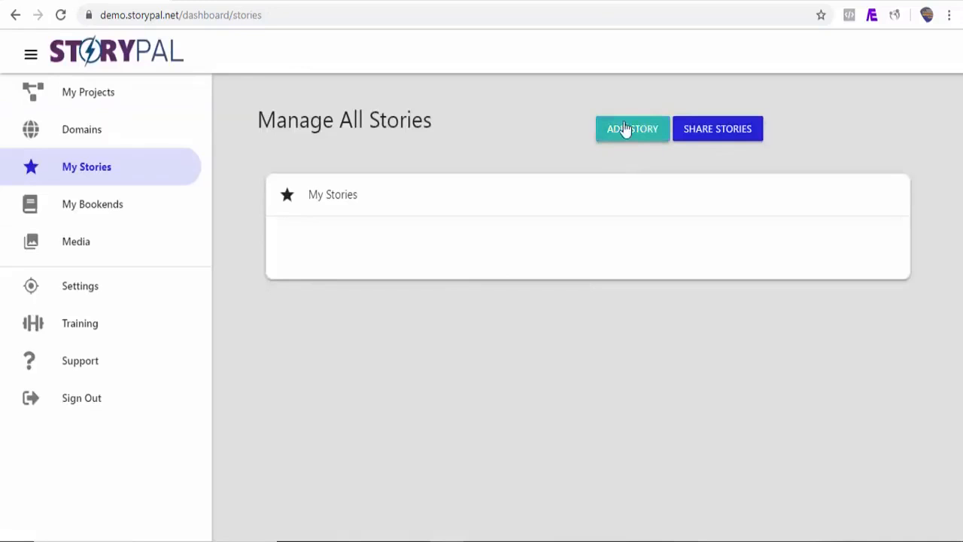
click(632, 135)
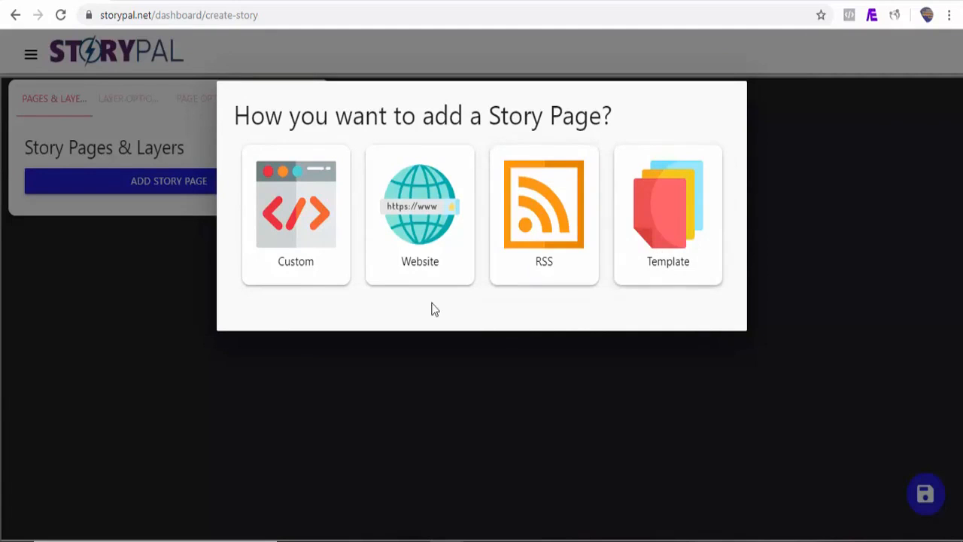
click(304, 257)
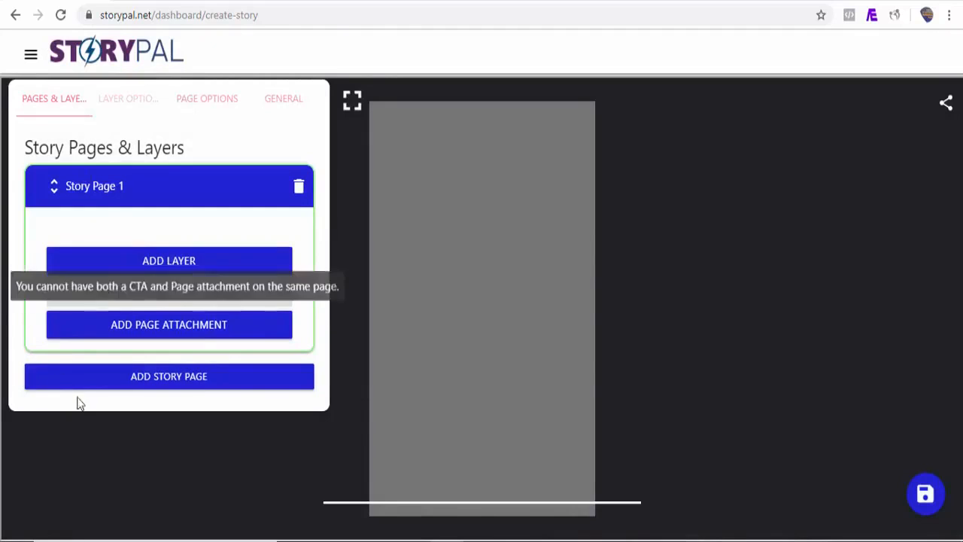
click(178, 380)
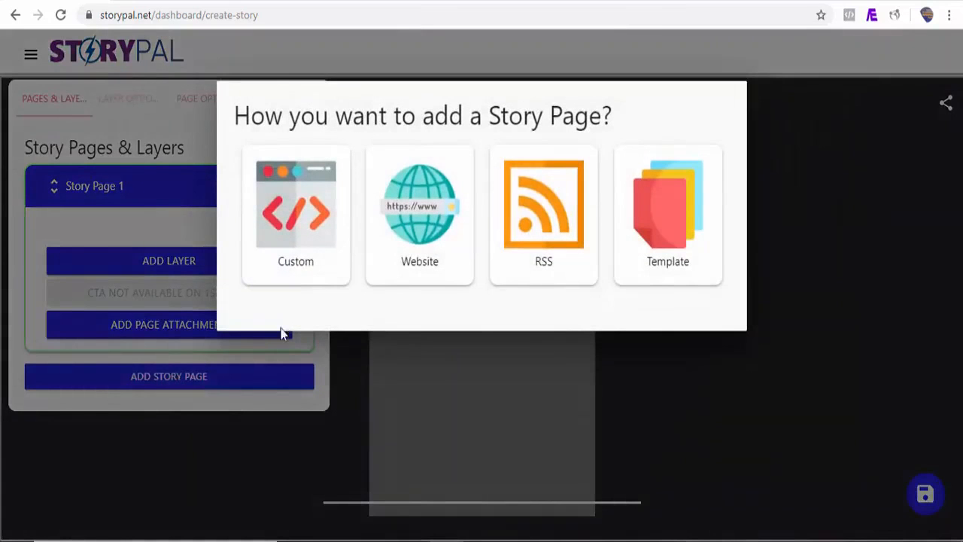
click(323, 263)
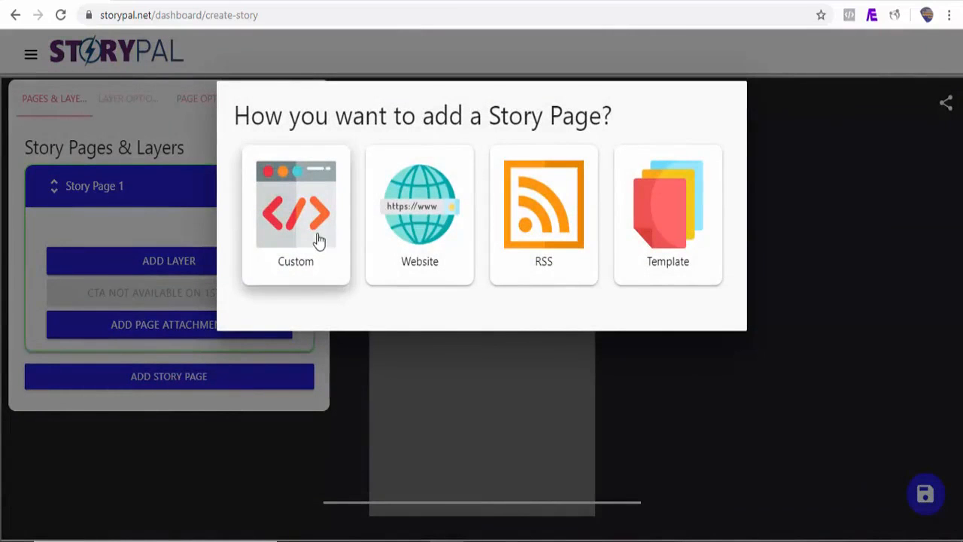
Step: Browse the available layer types and add a Heading layer to Story Page 1
click(169, 267)
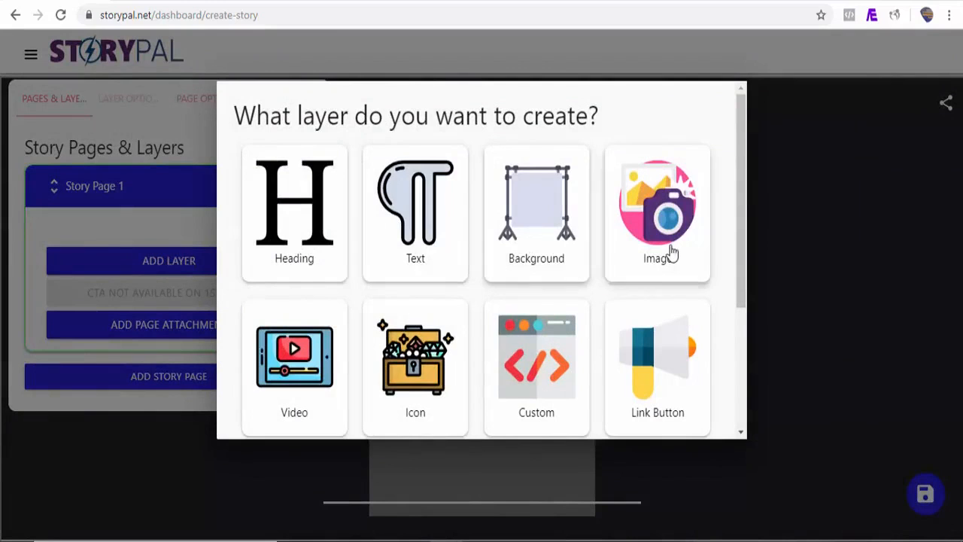
scroll(744, 249, down, 1)
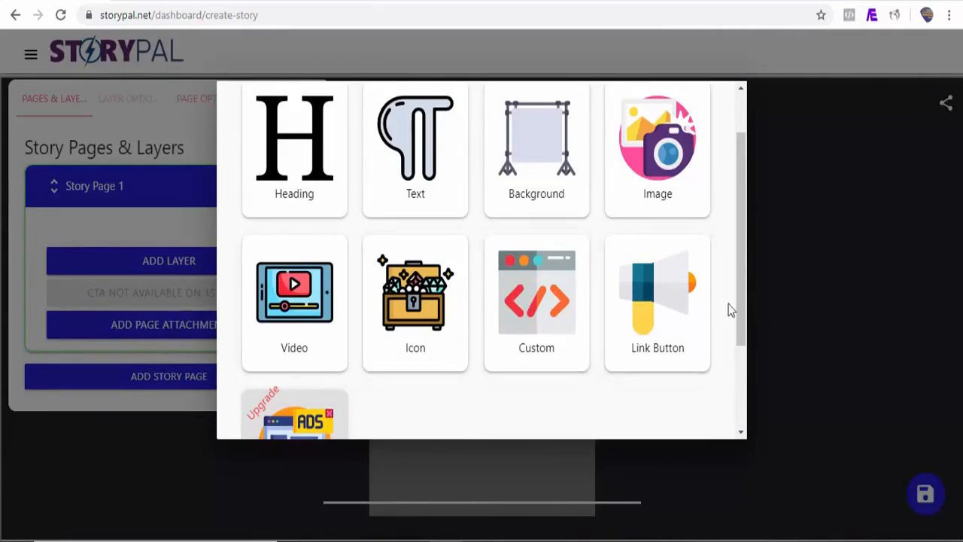
drag(744, 316, 743, 344)
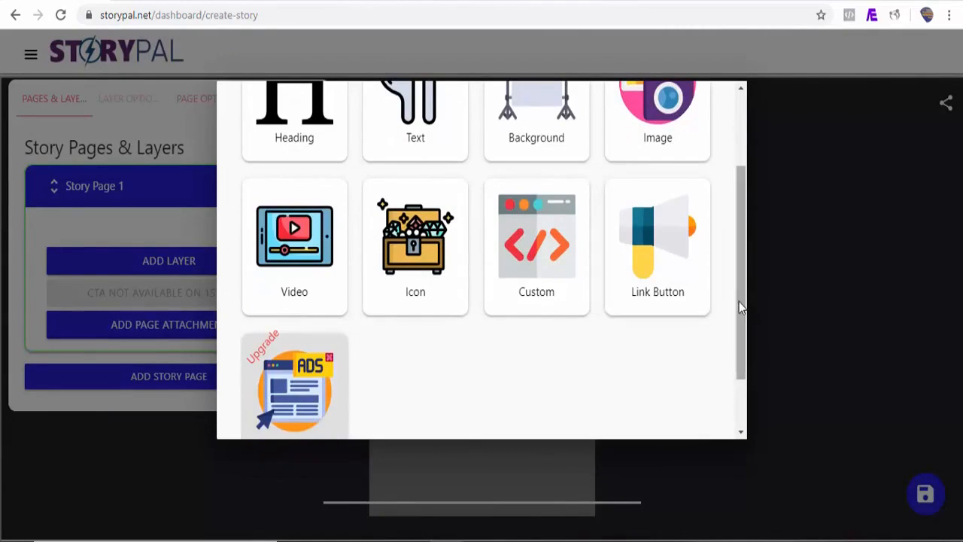
drag(742, 303, 737, 215)
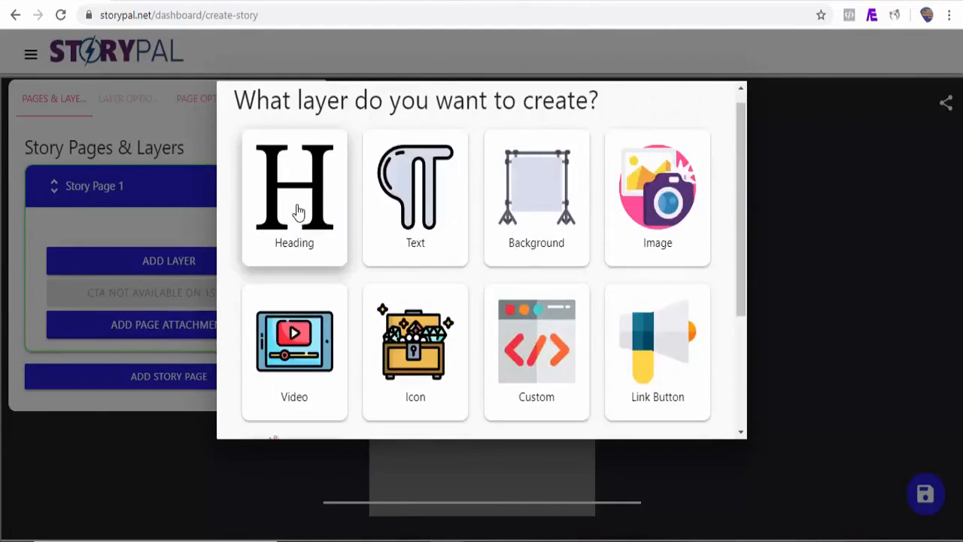
click(295, 214)
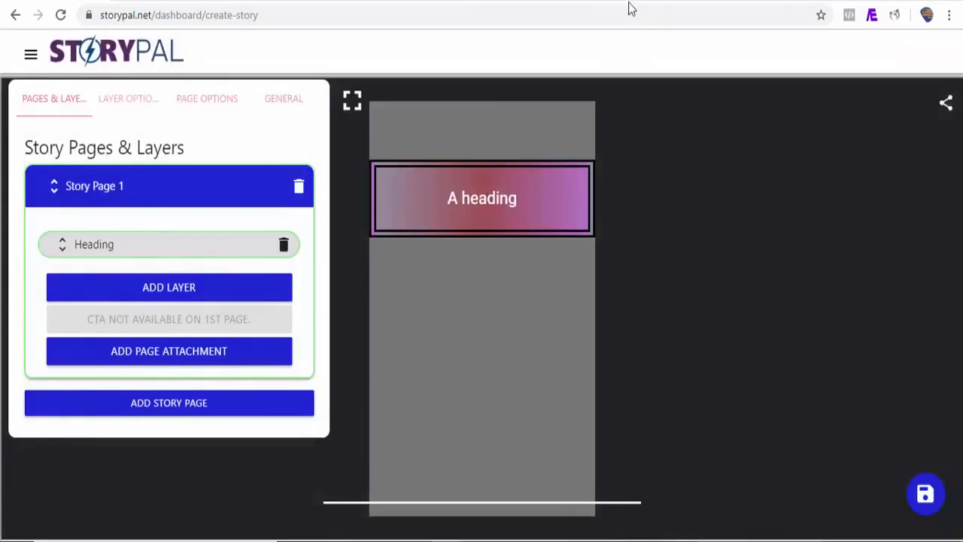
Step: Copy the title "What Exactly Is Google AMP Story?" from the blog article and use it as the heading layer's text
click(655, 4)
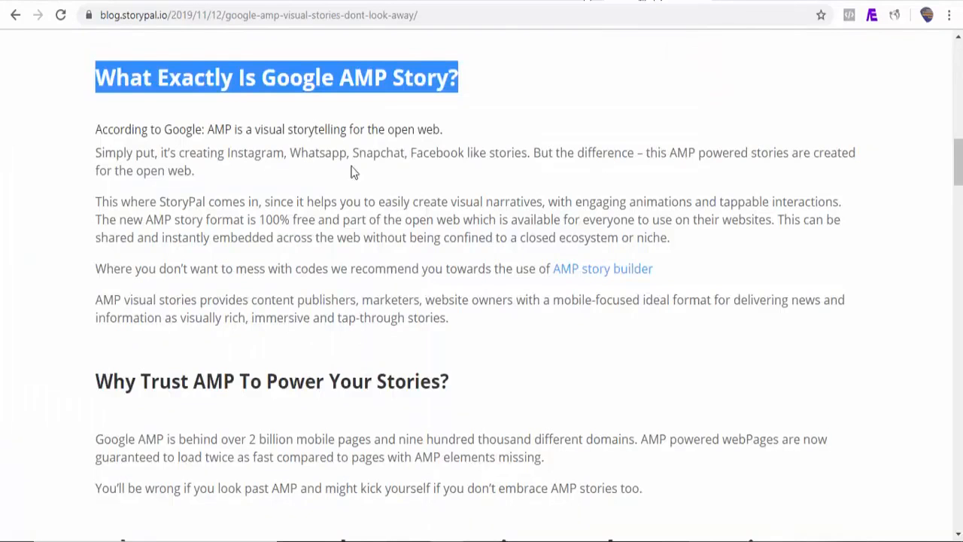
click(329, 124)
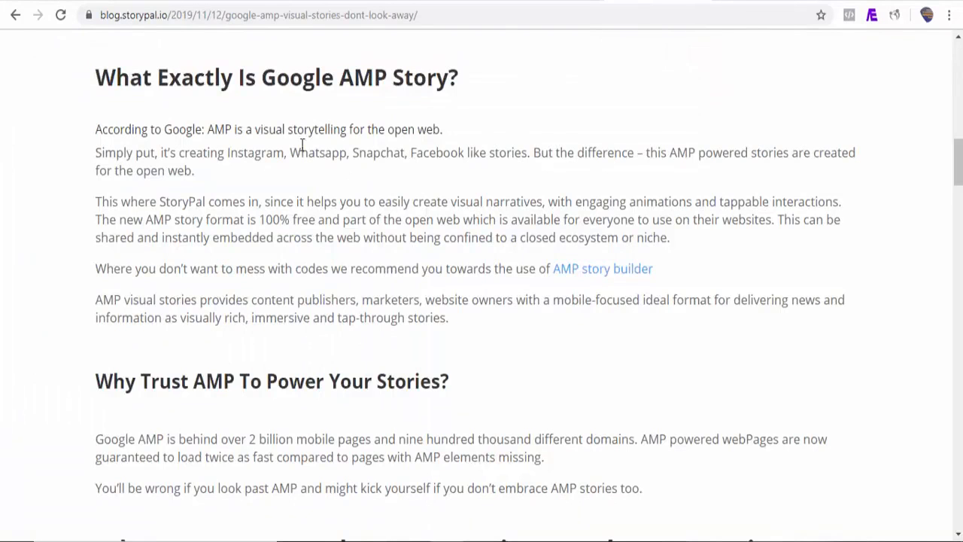
drag(462, 80, 113, 78)
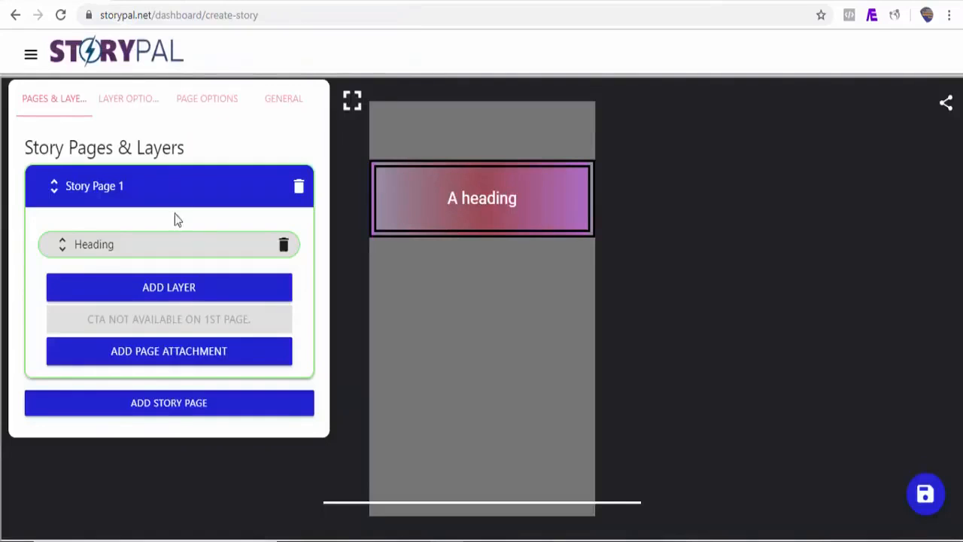
click(124, 104)
triple_click(132, 199)
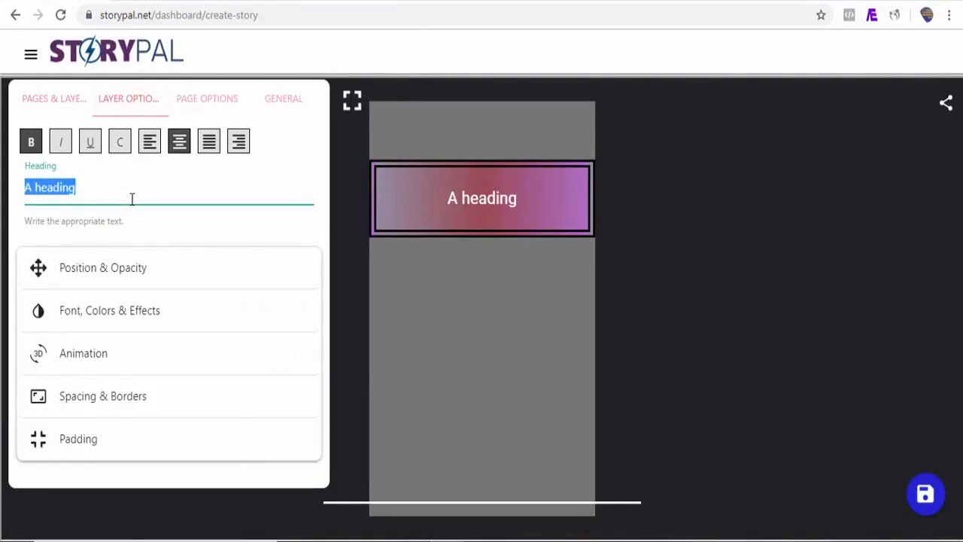
text(What Exactly Is Google AMP Story?)
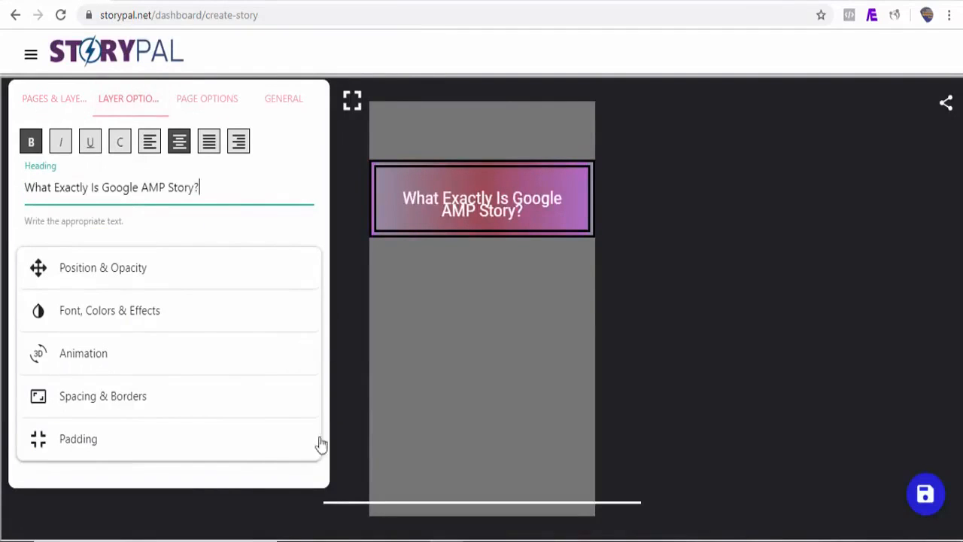
Step: Set the heading's line height to 3.5rem and extend its box downward to fit both lines of text
click(156, 402)
drag(319, 251, 320, 338)
drag(69, 346, 90, 346)
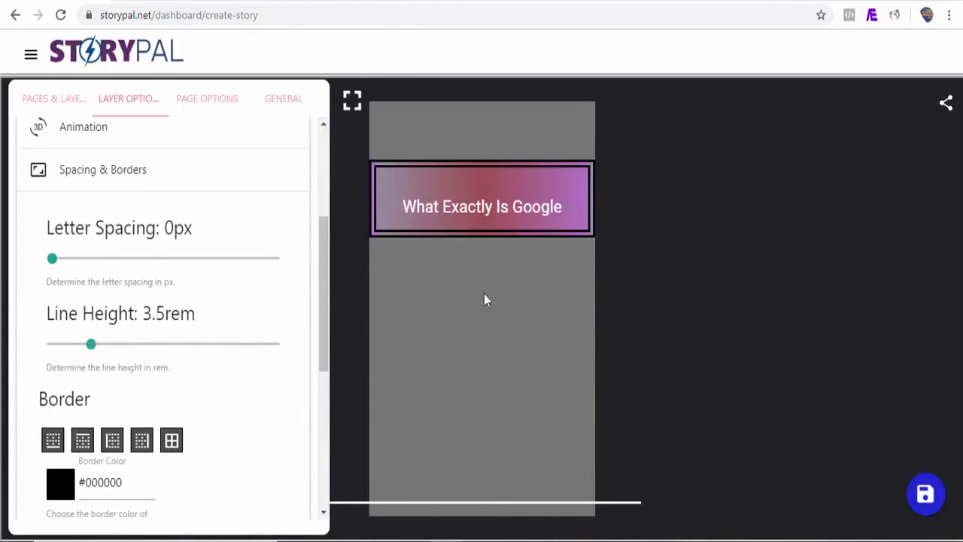
click(490, 224)
drag(486, 233, 487, 280)
click(308, 309)
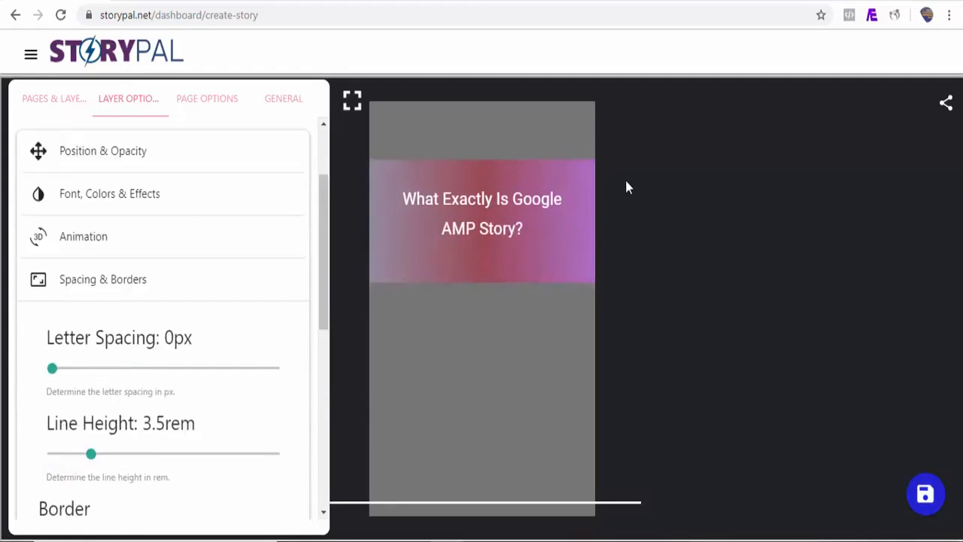
drag(443, 130, 98, 123)
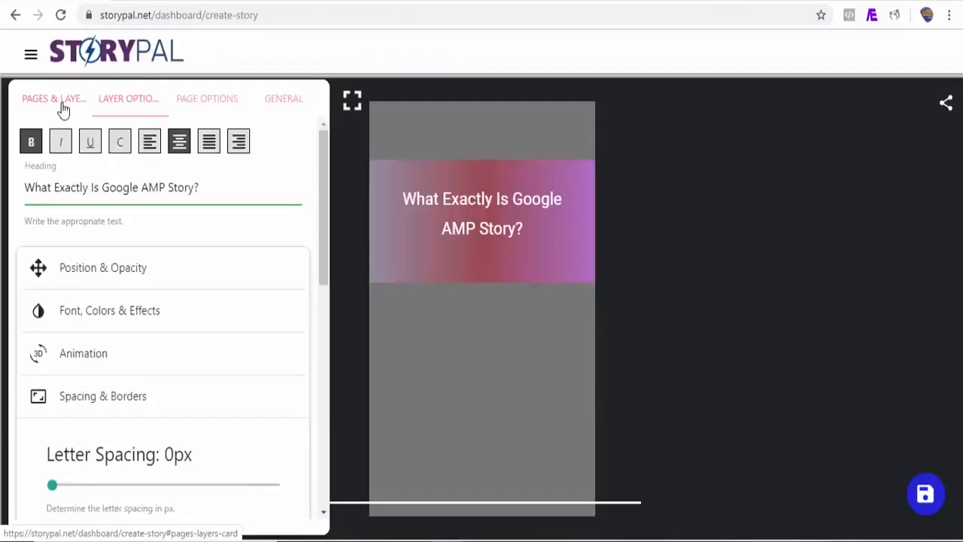
Step: Add a Text layer to Story Page 1
click(61, 103)
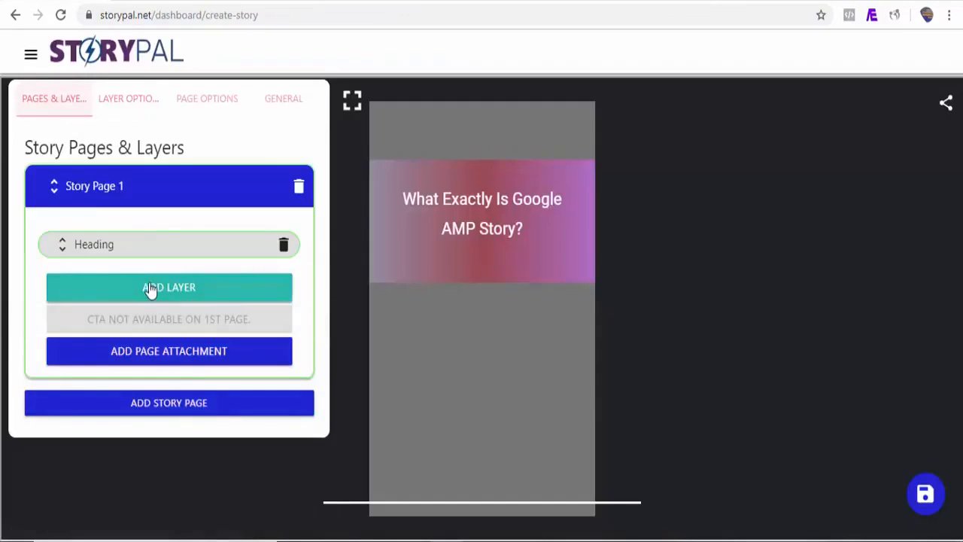
click(150, 291)
click(422, 210)
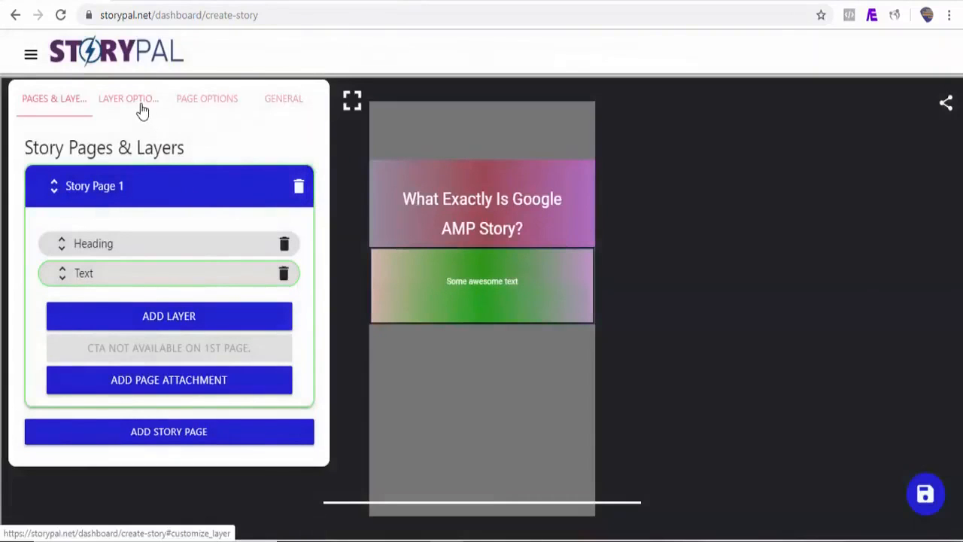
Step: Replace the text layer's placeholder with "According to Google: AMP is a visual storytelling for the open web."
click(133, 101)
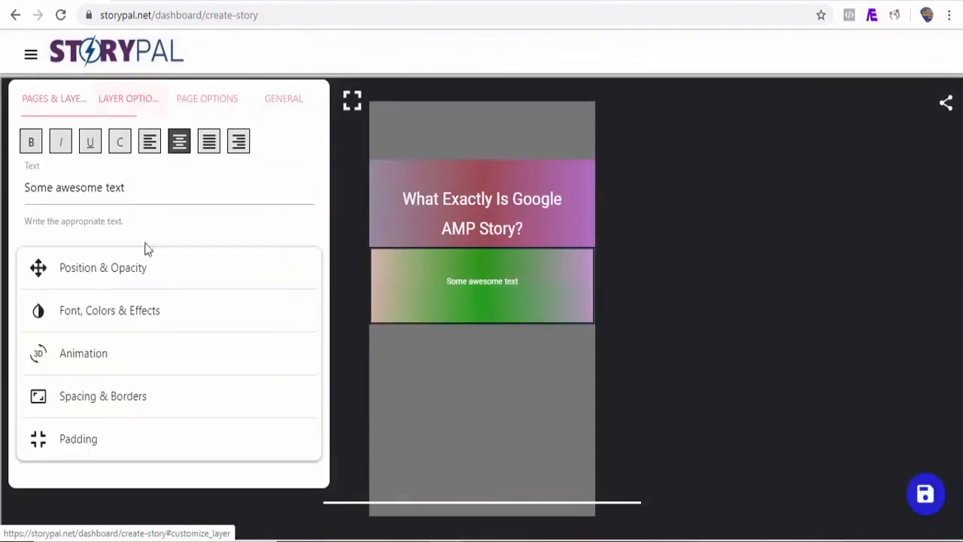
triple_click(128, 190)
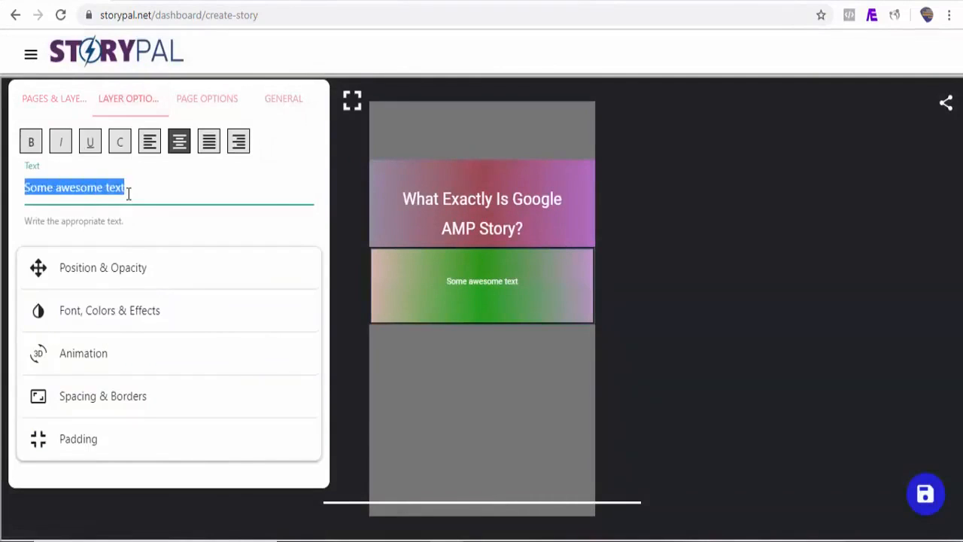
text(According to Google: AMP is a visual storytelling for the open web.)
Step: Remove the background color from the text layer on Story Page 1
click(192, 310)
scroll(188, 264, down, 5)
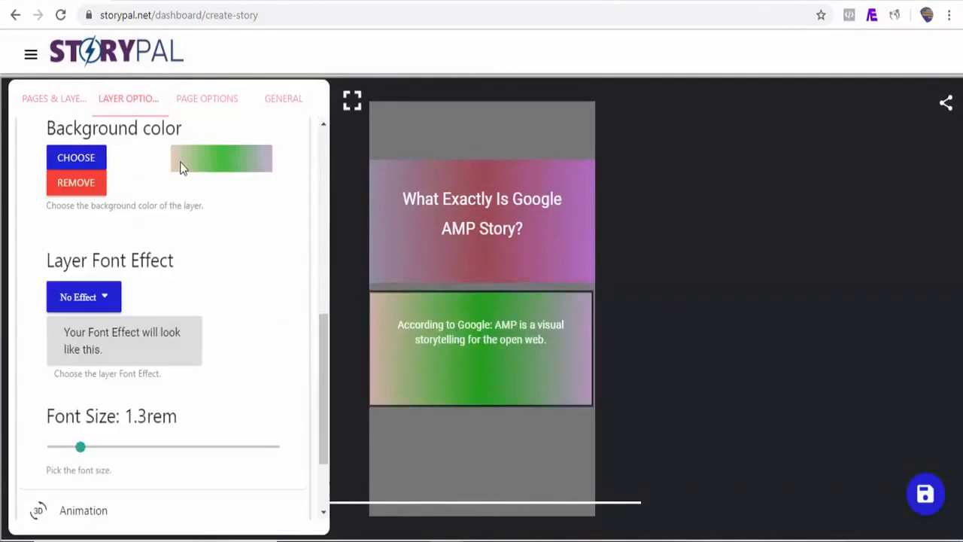
click(70, 188)
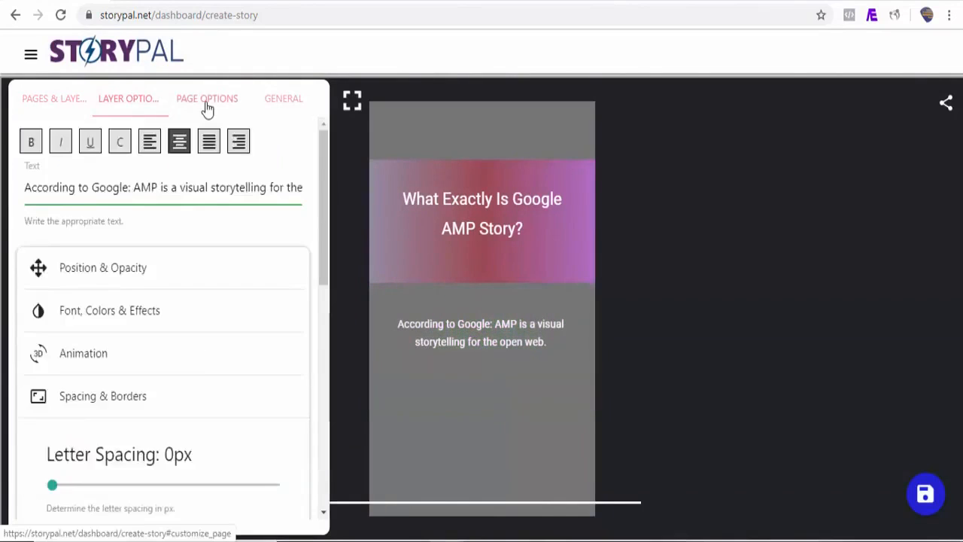
Step: Search StoryPal's videos for "google" and set the "android, icons, samsung" clip as Story Page 1's background video
click(207, 107)
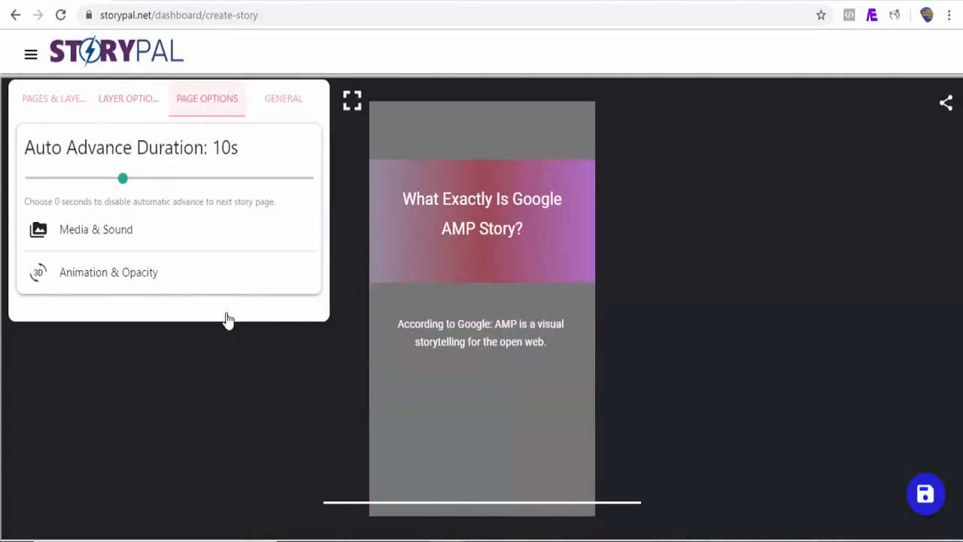
click(105, 236)
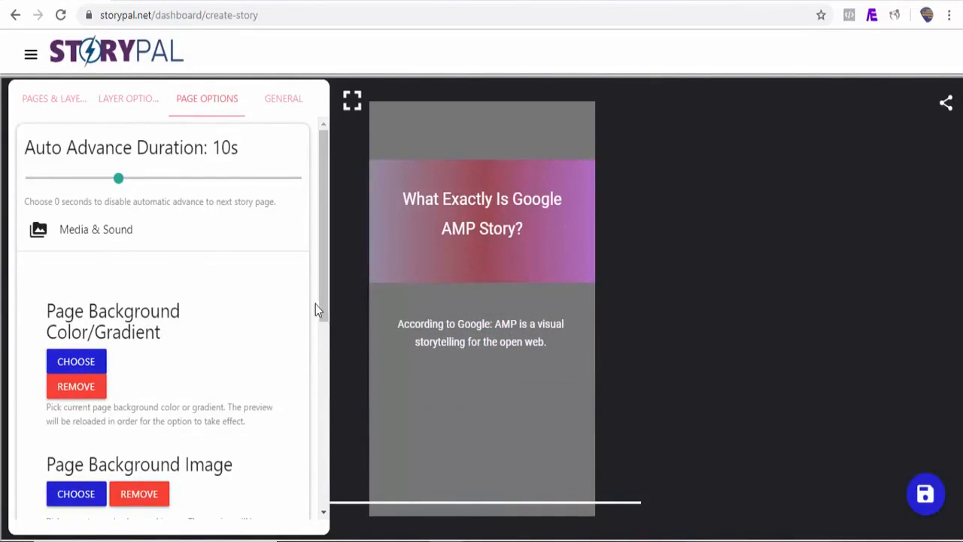
drag(322, 309, 273, 376)
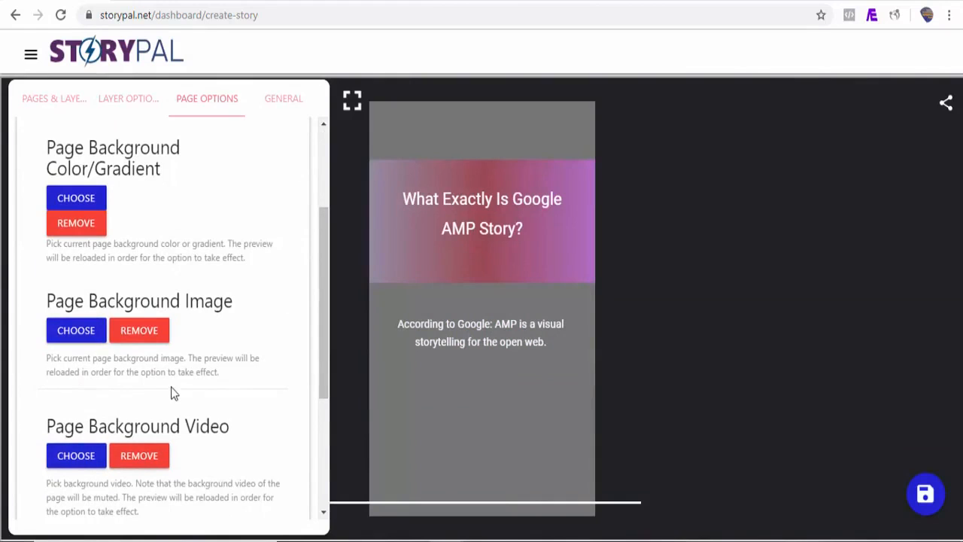
click(79, 457)
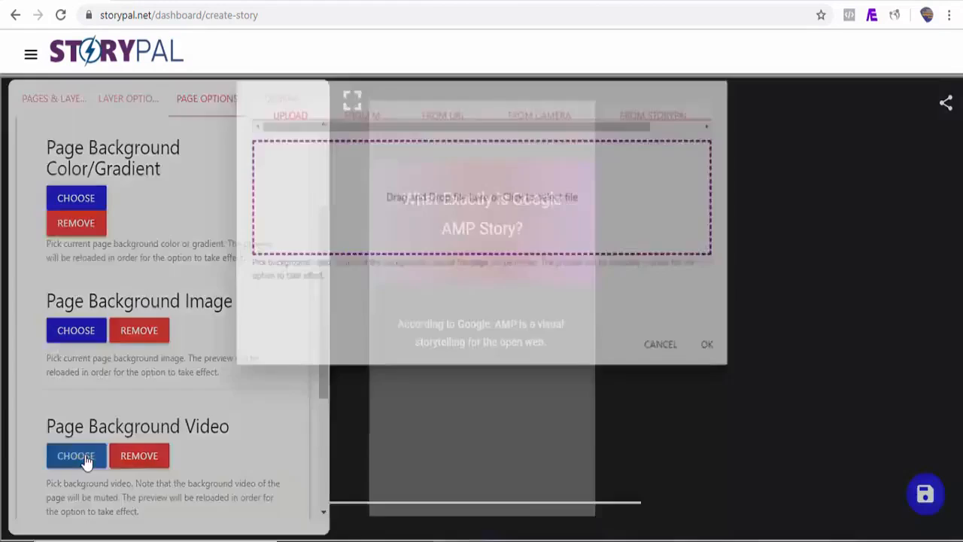
click(670, 121)
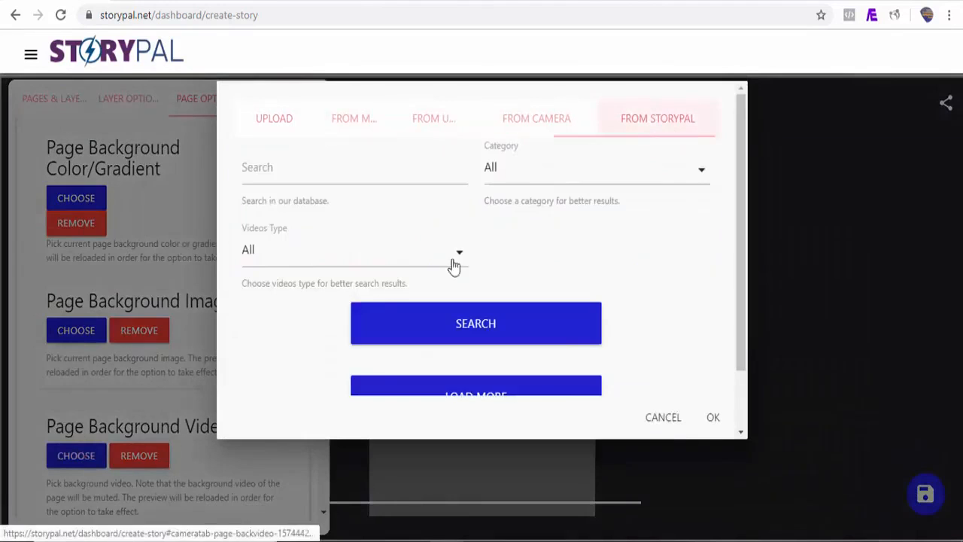
click(302, 175)
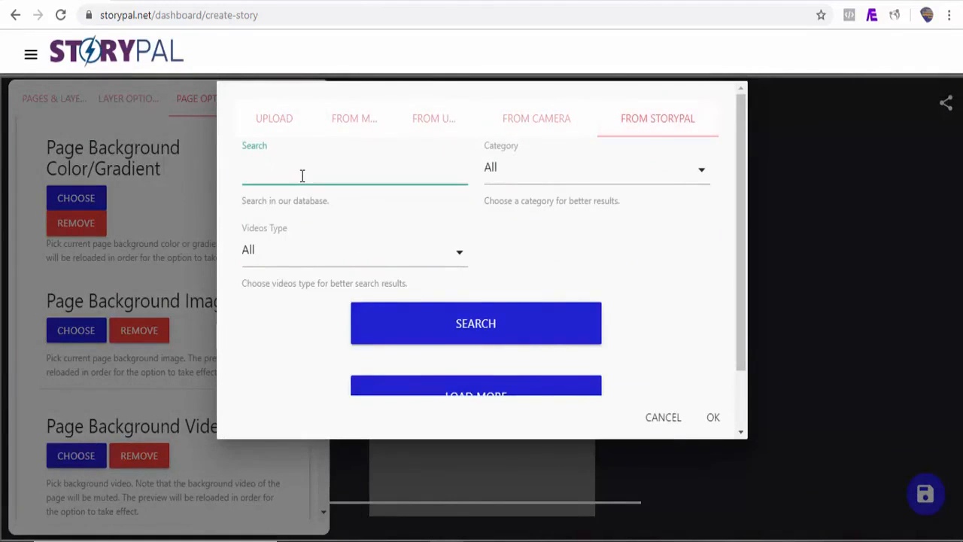
click(433, 336)
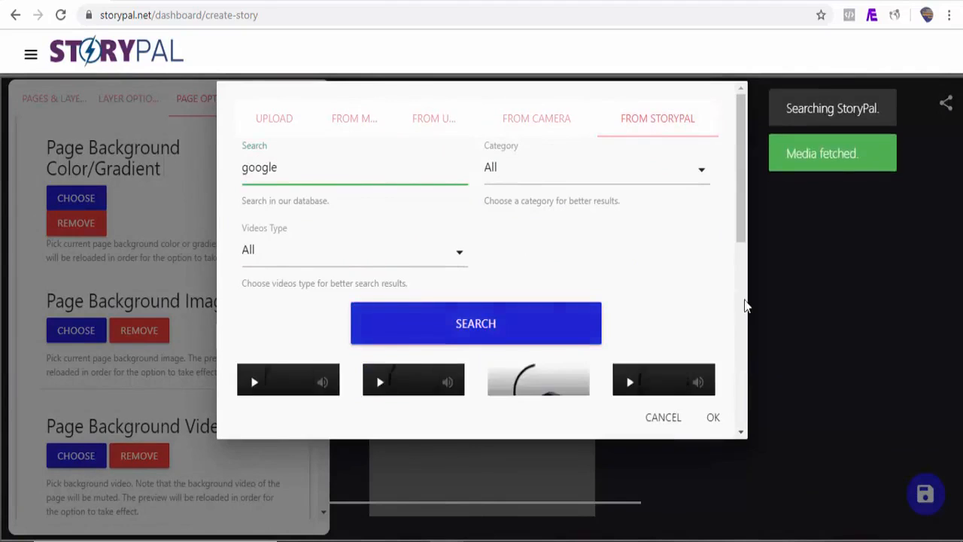
drag(744, 216, 736, 323)
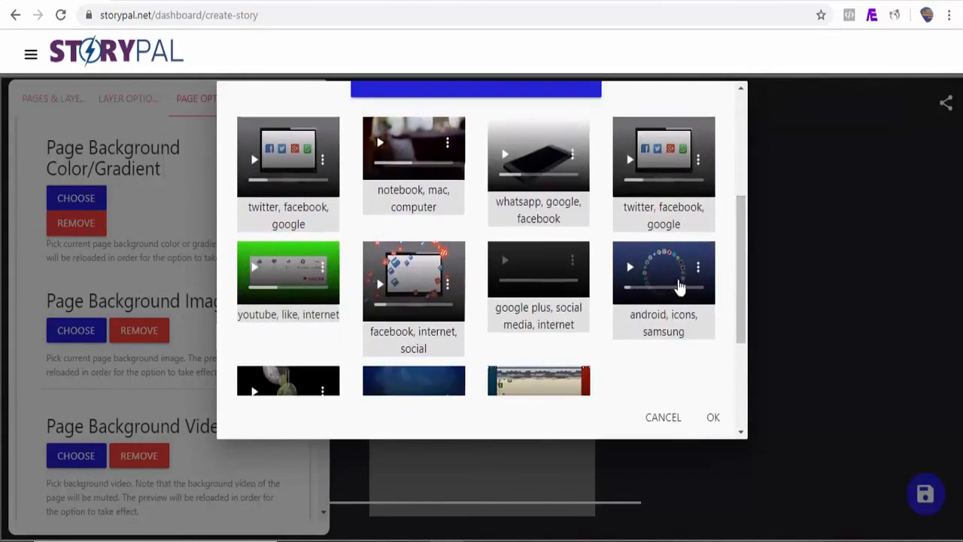
click(629, 291)
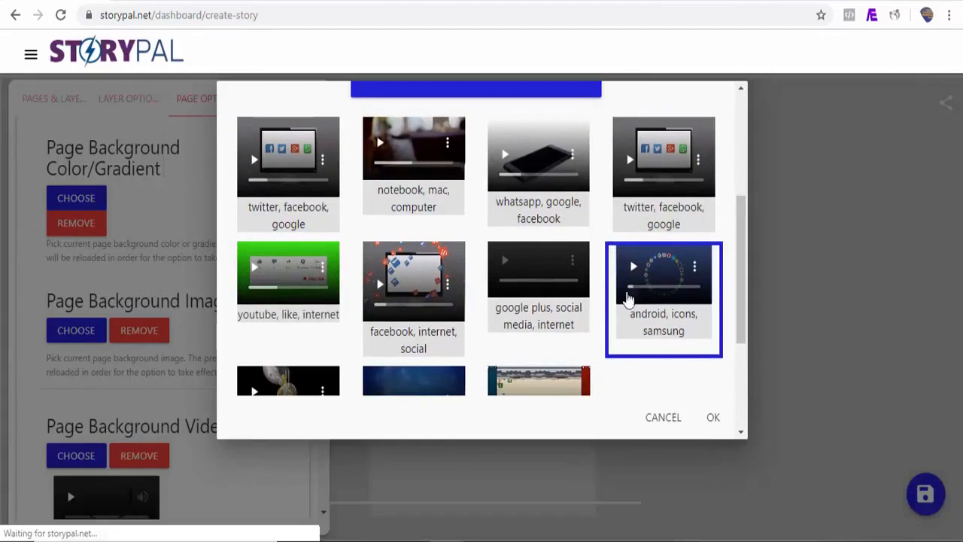
click(714, 420)
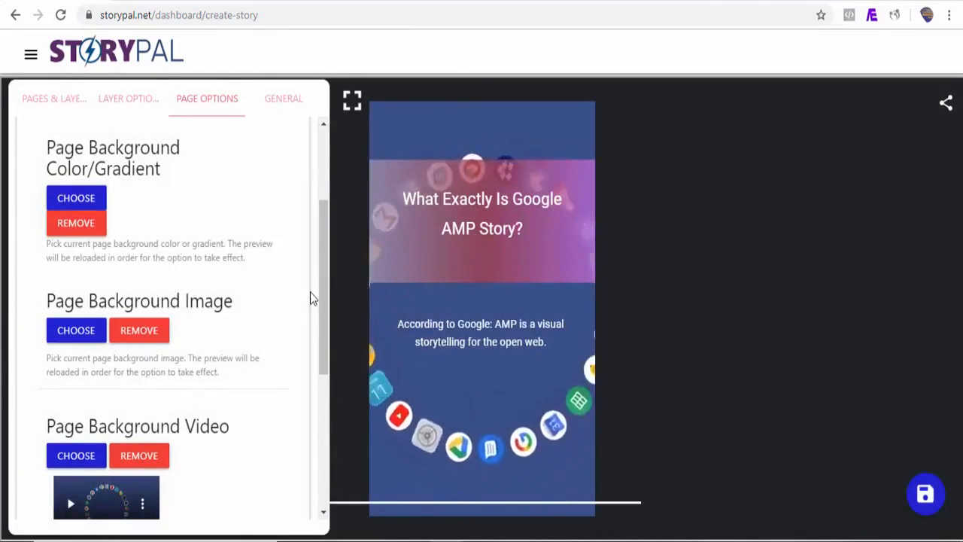
Step: Apply the Fly in top animation to the heading layer with a 0.8s delay
click(76, 112)
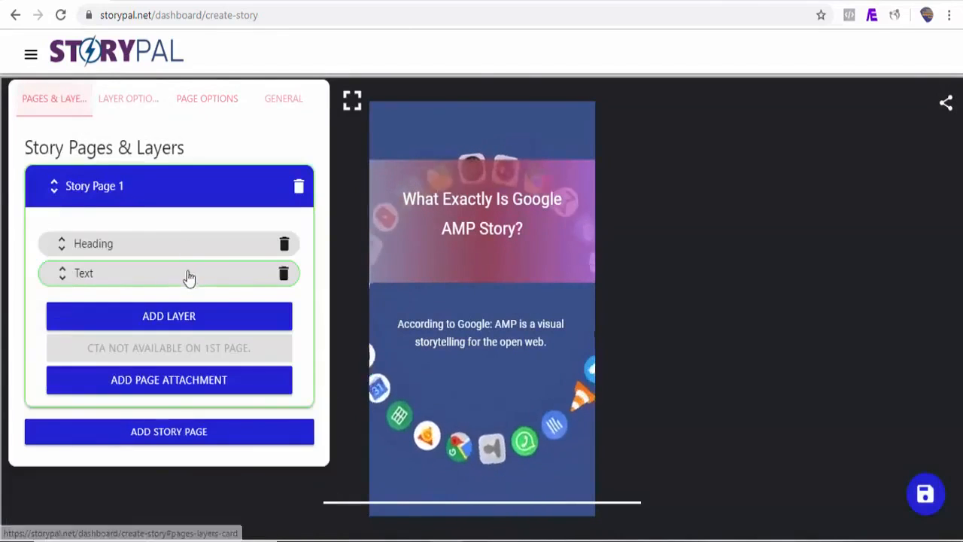
click(141, 105)
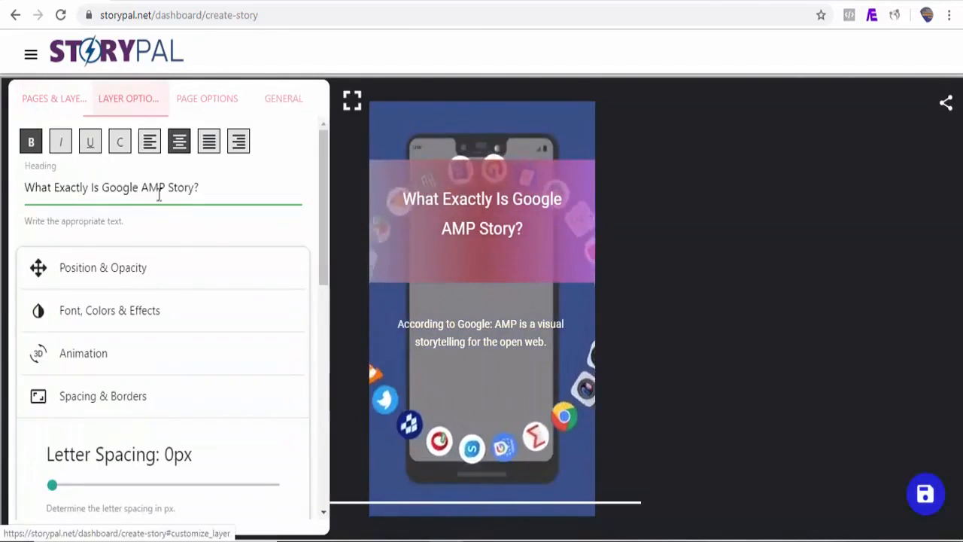
click(150, 372)
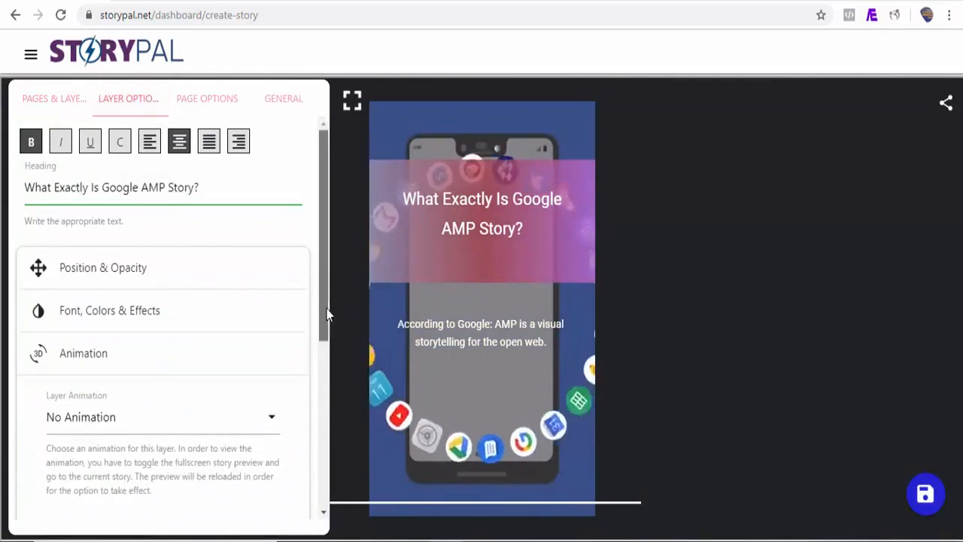
scroll(326, 312, down, 1)
click(215, 367)
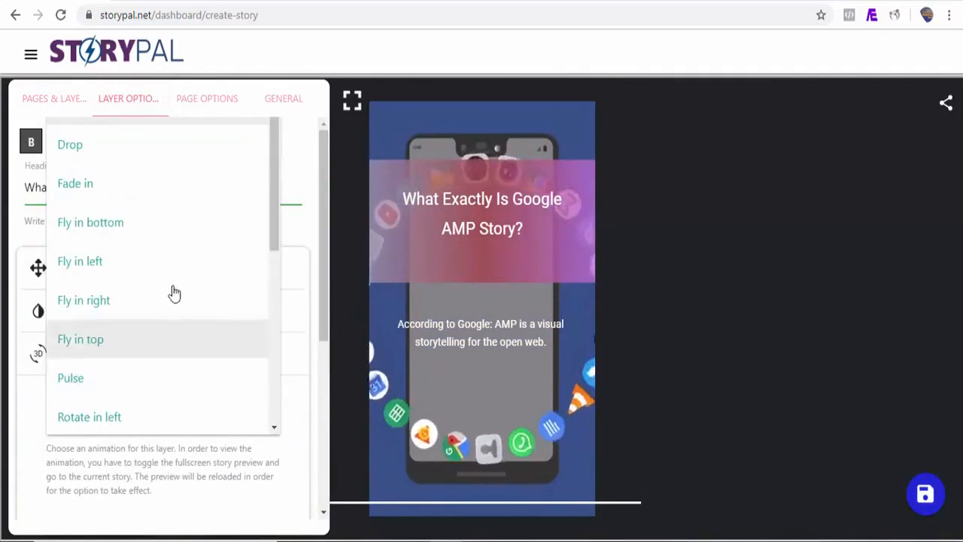
click(118, 346)
drag(326, 292, 323, 377)
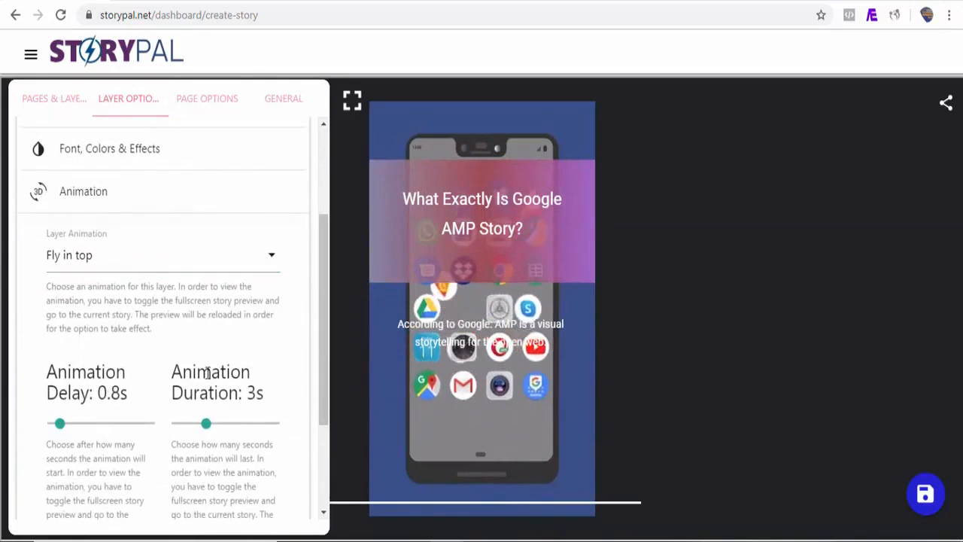
Step: Apply the Fly in left animation to the text layer with a 2s delay, and preview the page in fullscreen
click(168, 181)
drag(329, 495, 311, 224)
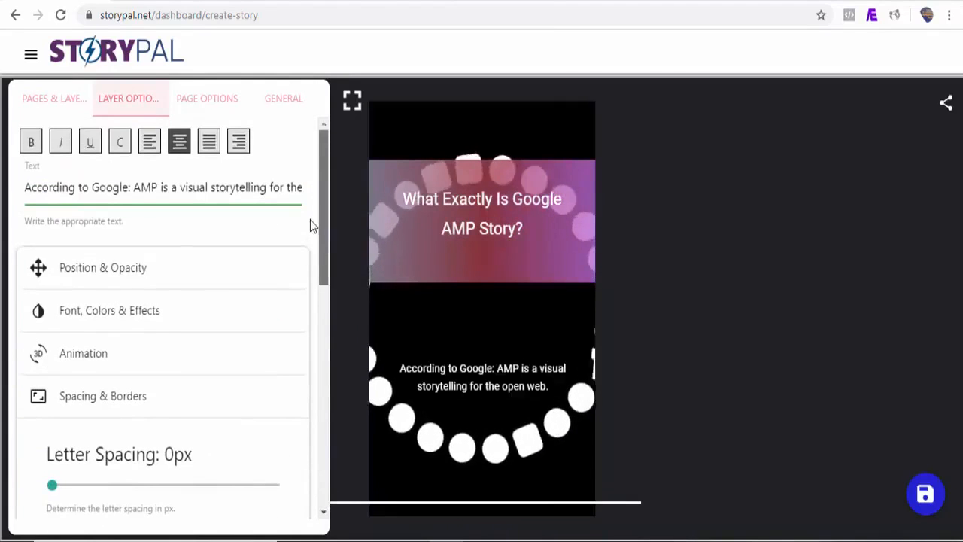
click(131, 361)
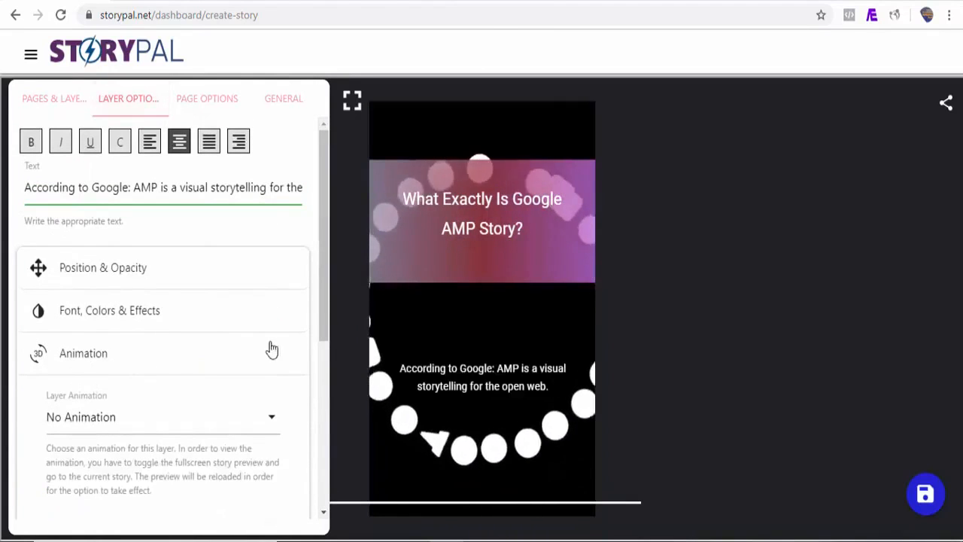
click(108, 427)
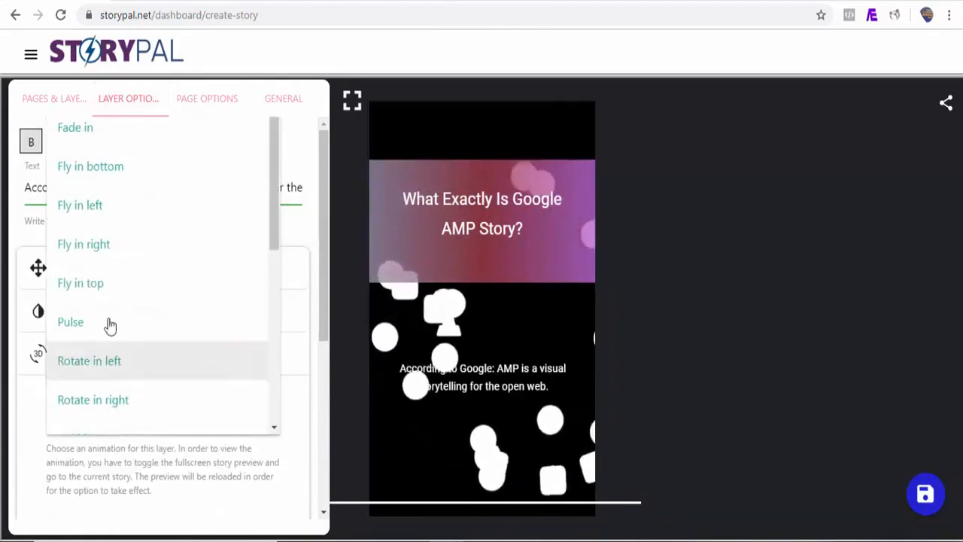
click(101, 210)
drag(323, 284, 329, 441)
drag(53, 295, 72, 299)
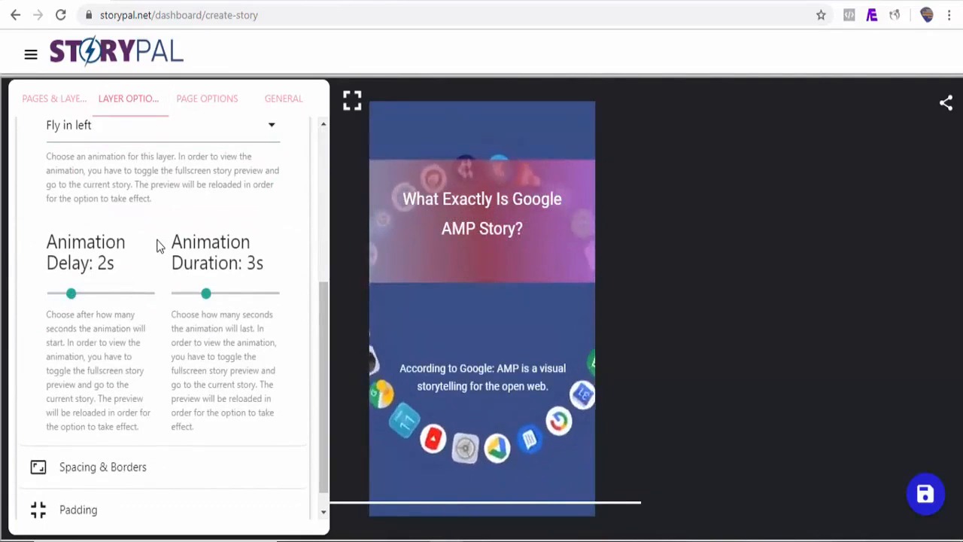
click(352, 100)
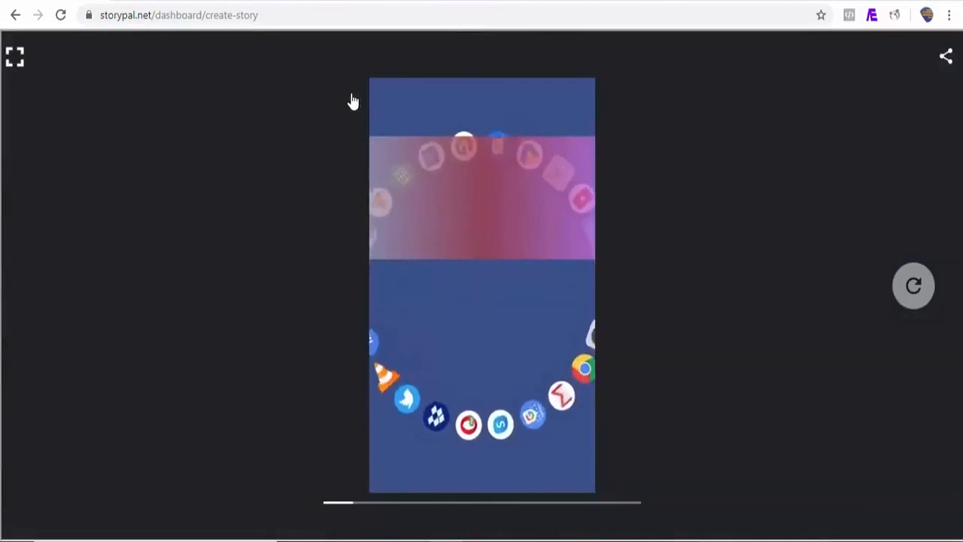
click(15, 56)
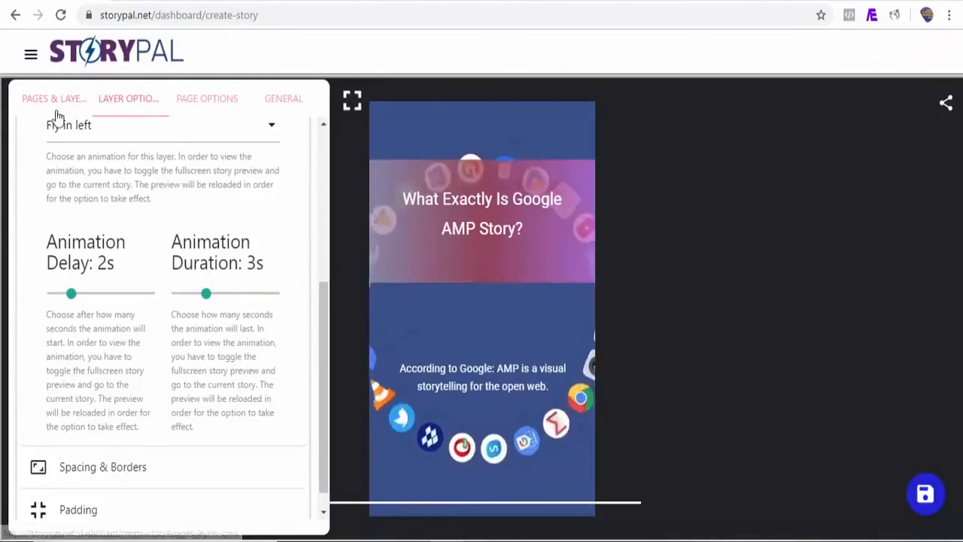
Step: Add a second story page of the Custom type
click(25, 102)
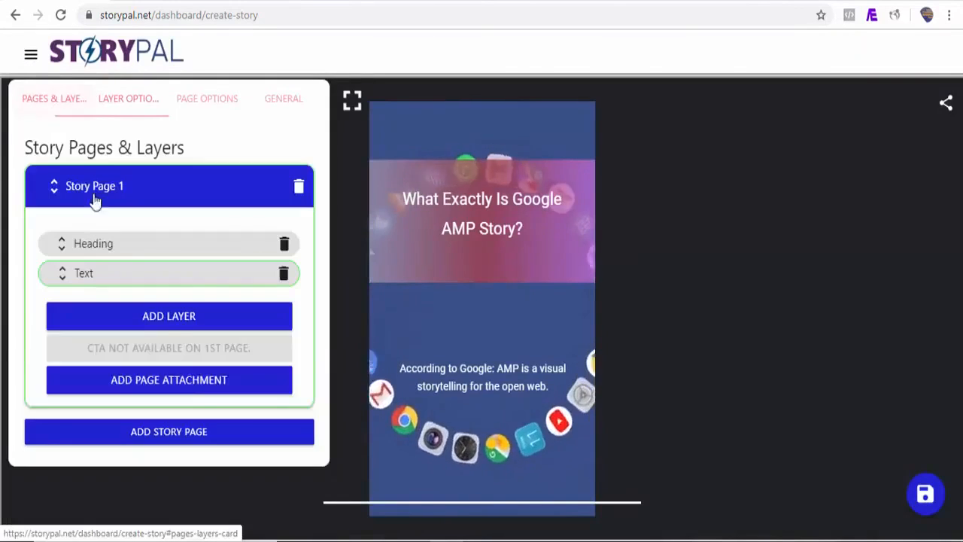
click(168, 433)
click(306, 240)
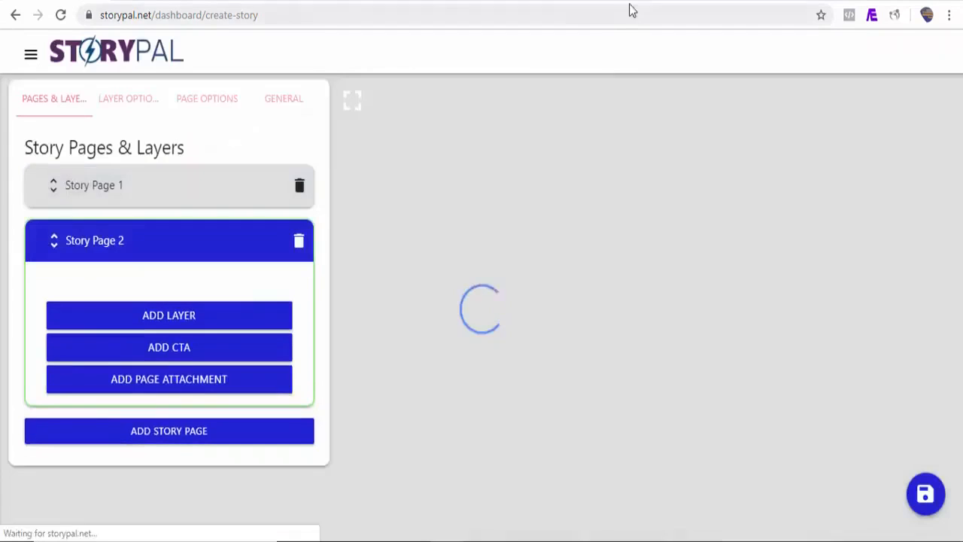
Step: Search StoryPal for vertical "google" images and set the "navigation, gps, location" picture as Story Page 2's background image
click(659, 122)
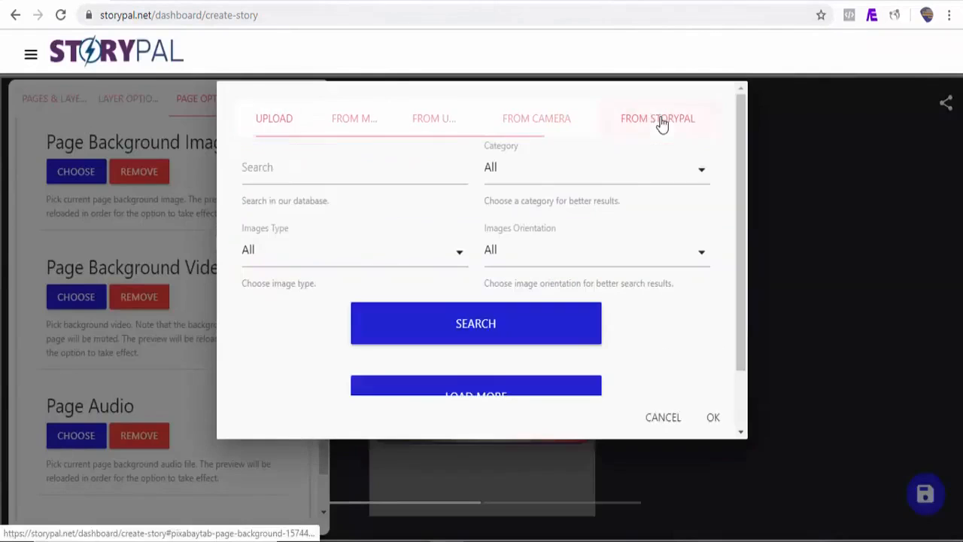
click(283, 175)
text(google)
click(635, 259)
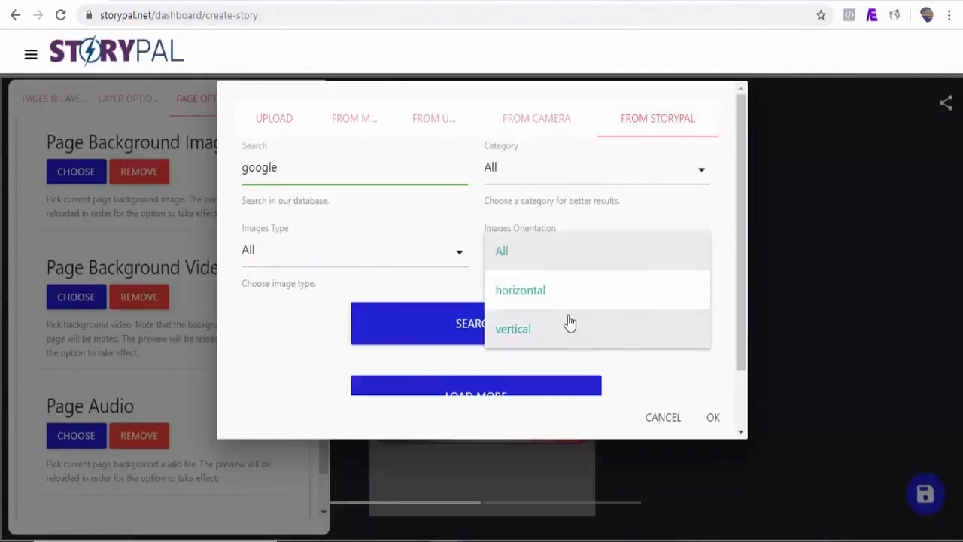
click(568, 329)
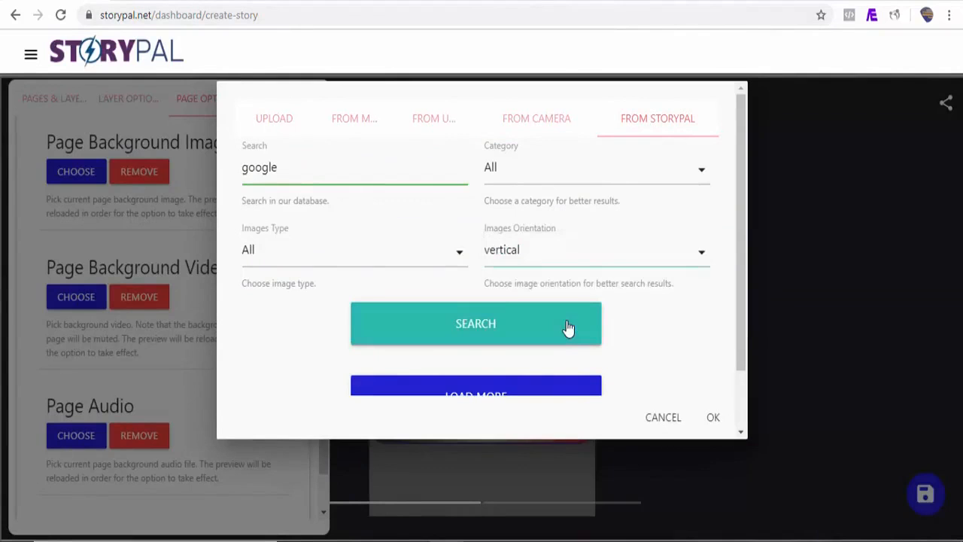
click(516, 337)
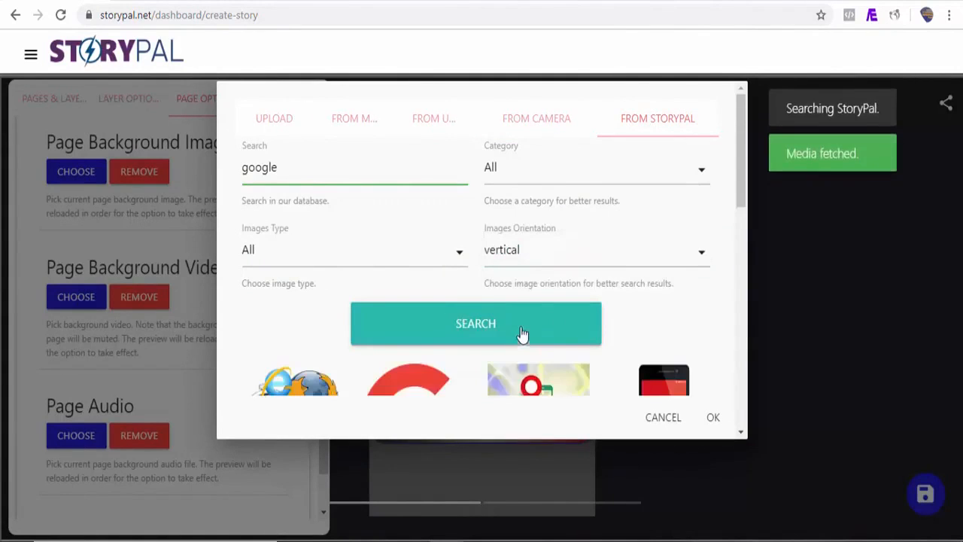
scroll(742, 322, down, 5)
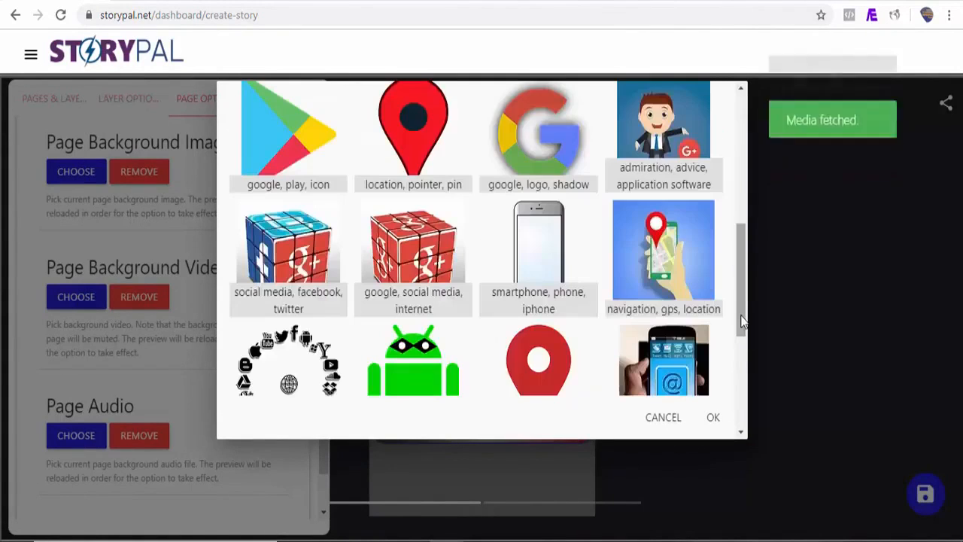
click(667, 303)
click(713, 419)
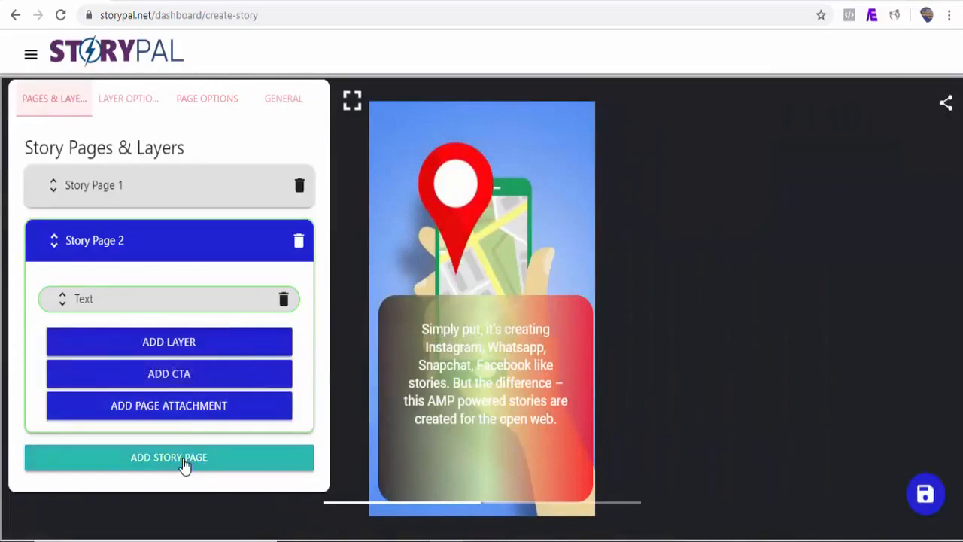
Step: Add a third story page of the Custom type
click(186, 459)
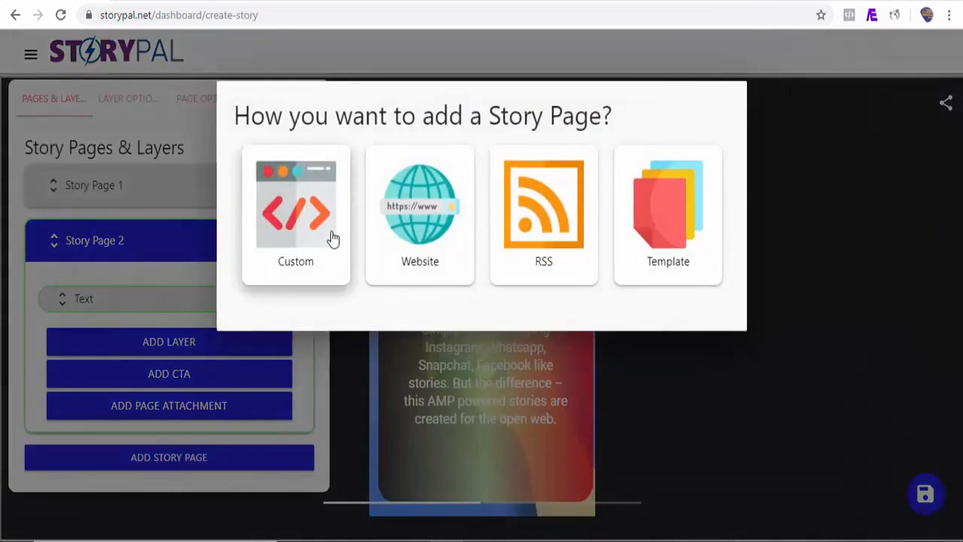
click(331, 239)
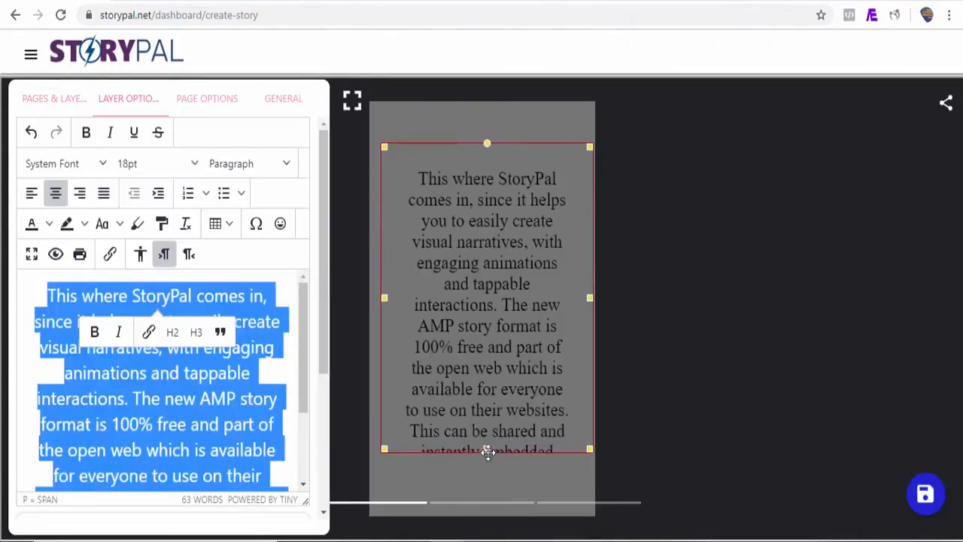
Step: Move the StoryPal paragraph's text box up on Story Page 3 and enlarge it to fit the whole text
drag(486, 450, 496, 366)
drag(482, 416, 495, 511)
mouse_move(507, 471)
mouse_down()
mouse_move(499, 502)
mouse_move(501, 478)
mouse_move(509, 480)
mouse_up()
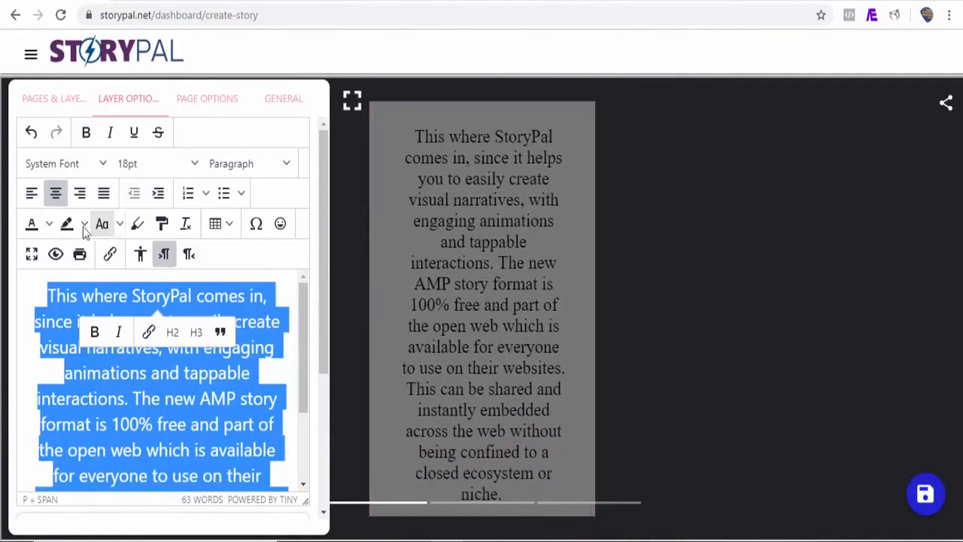
Step: Colour the selected paragraph text light yellow and give it a dark blue background highlight
click(49, 226)
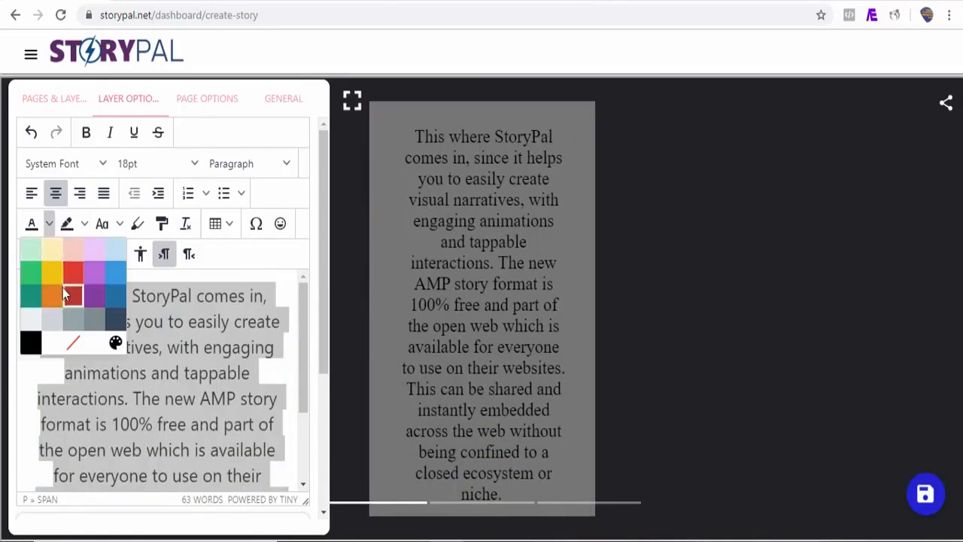
click(52, 270)
click(84, 224)
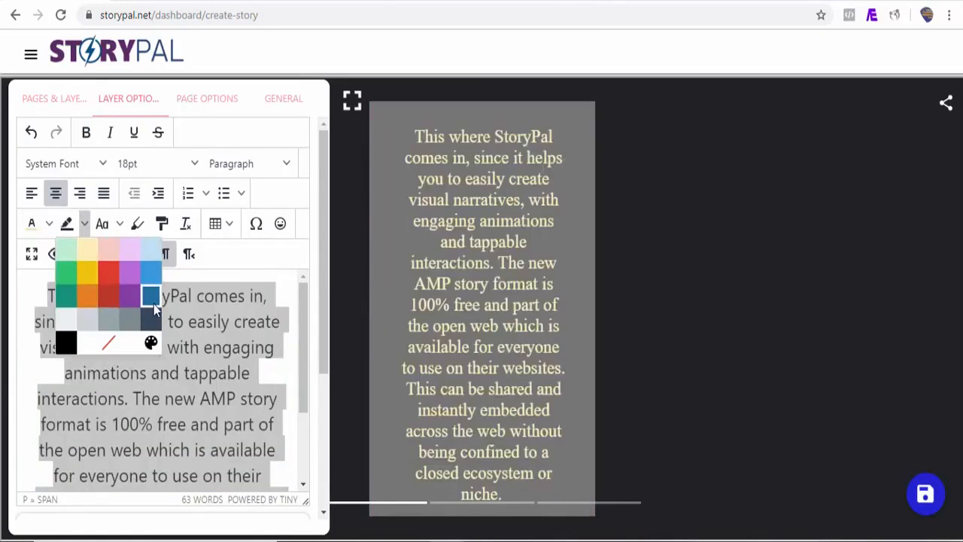
click(152, 300)
Step: Set the "heart, valentines, love" video from StoryPal as Story Page 3's background video
click(76, 348)
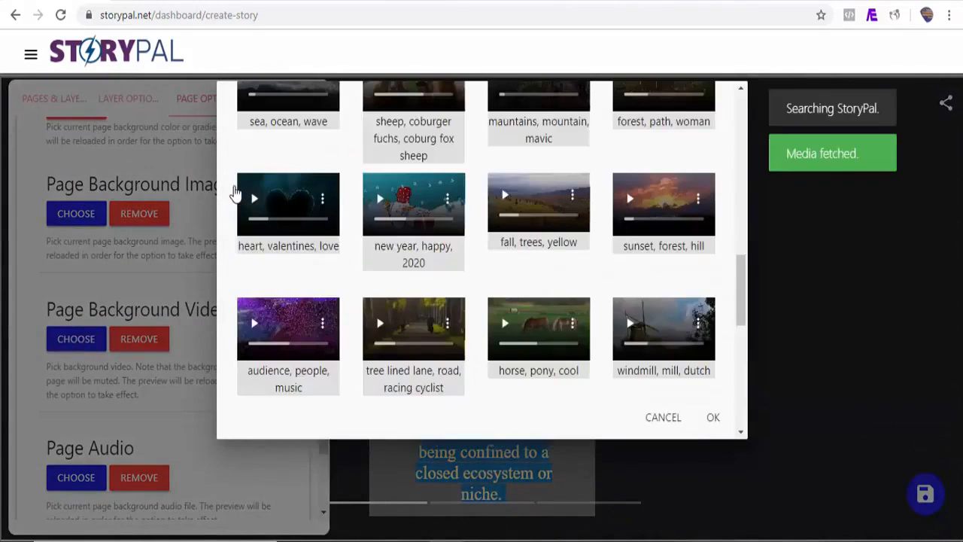
click(235, 194)
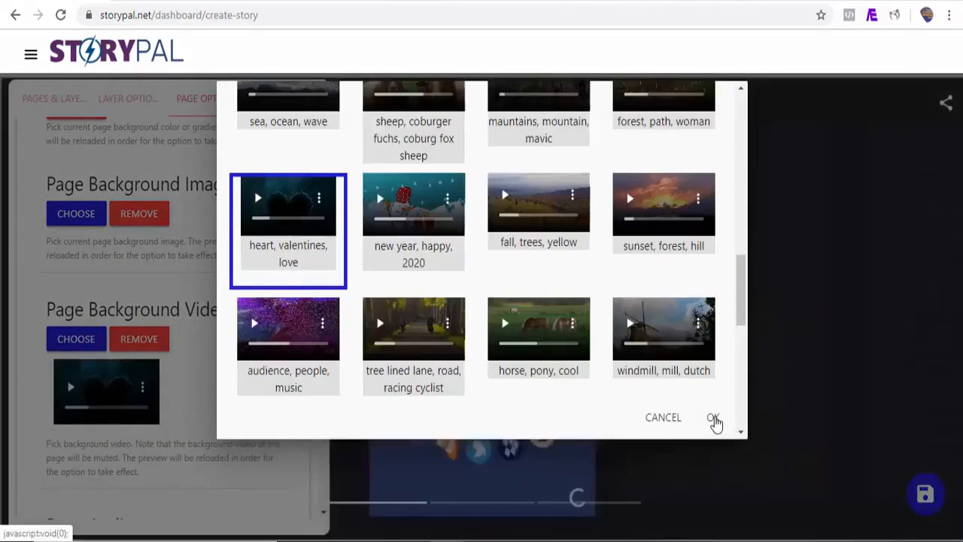
click(713, 418)
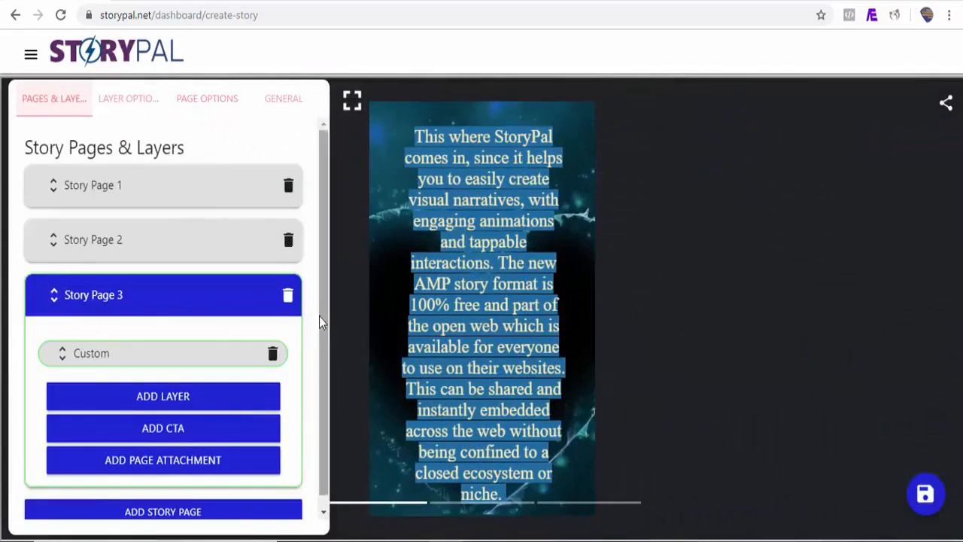
Step: Preview the story in fullscreen up to the third page, and return to the editor
mouse_move(322, 314)
mouse_down()
mouse_move(324, 325)
mouse_move(326, 307)
mouse_up()
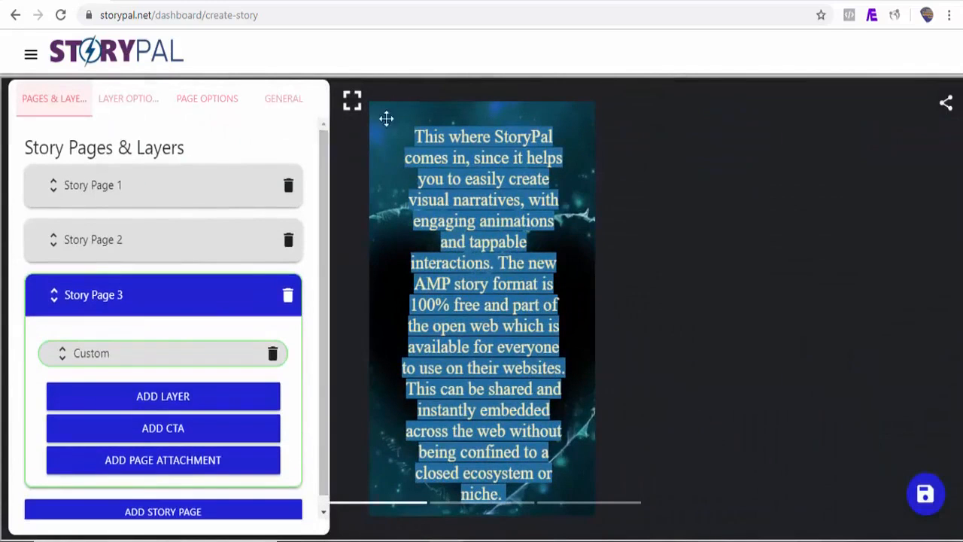
click(353, 100)
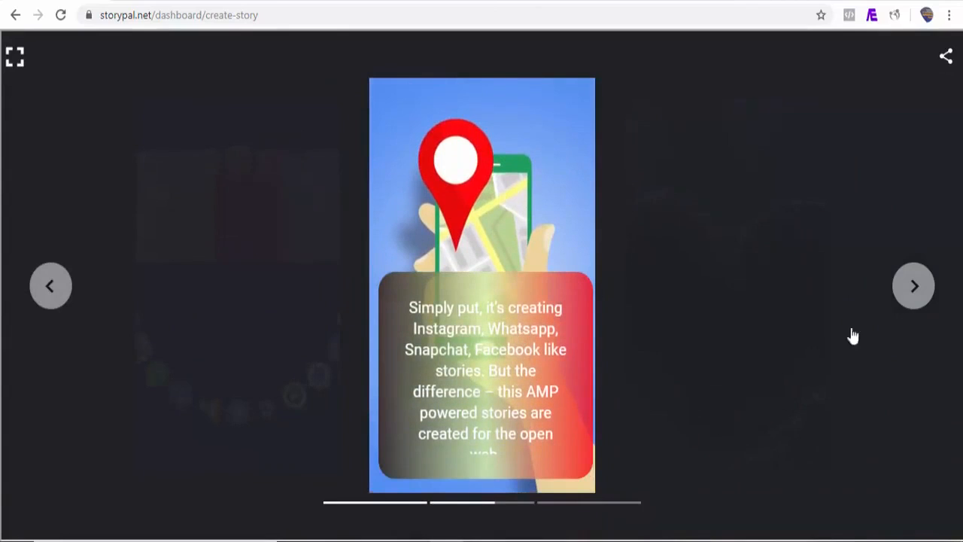
click(915, 292)
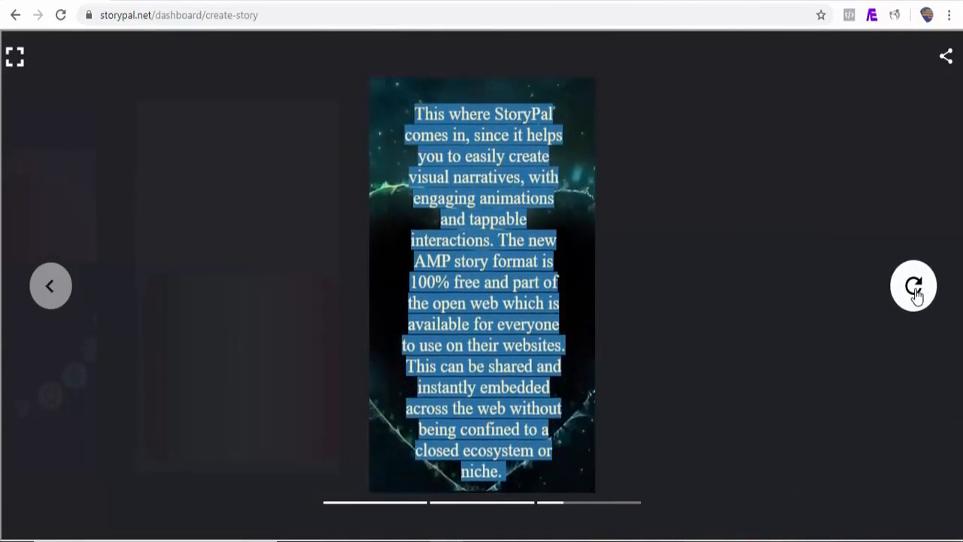
click(17, 58)
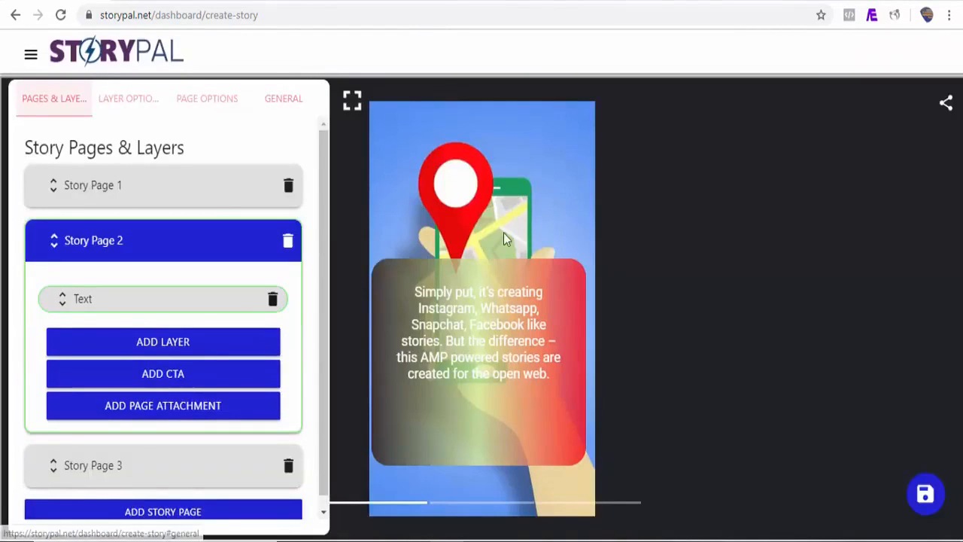
Step: Enter "What Exactly Is Google AMP Story?" as the story title and "StoryPal" as the story publisher in the general information
click(285, 103)
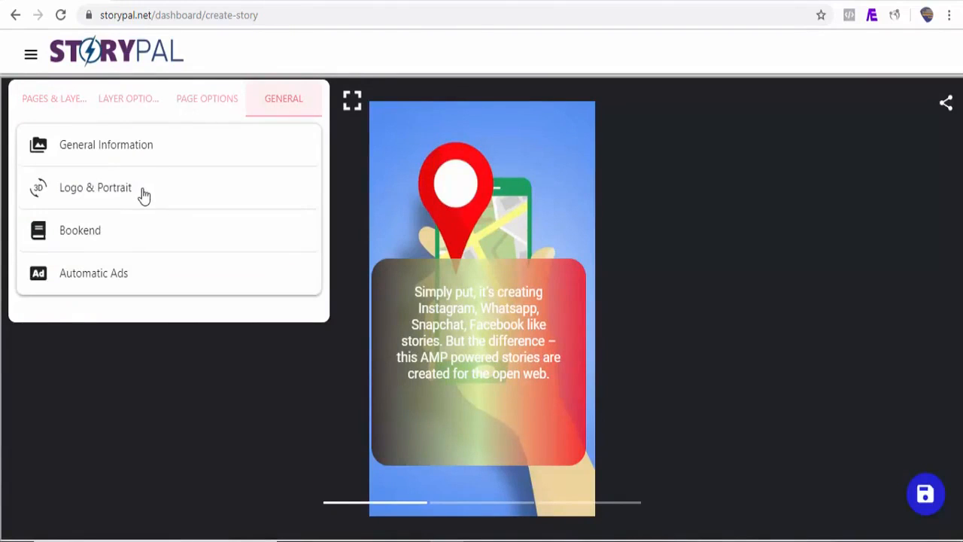
click(106, 153)
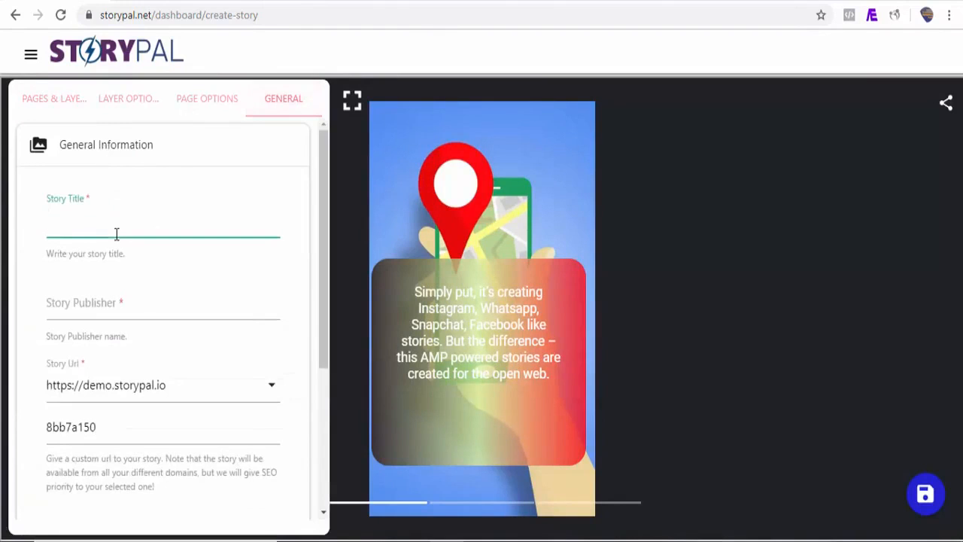
text(What Exactly Is Google AMP Story?)
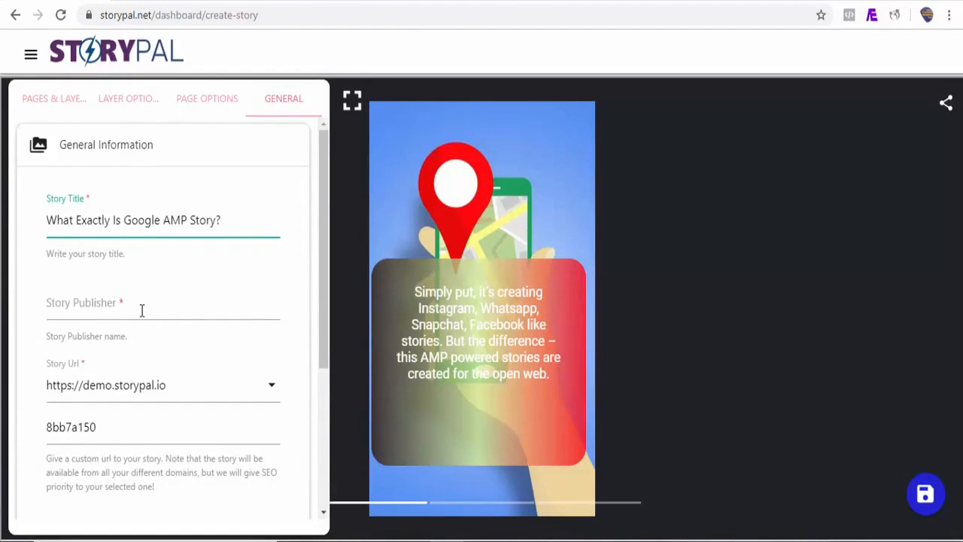
click(141, 310)
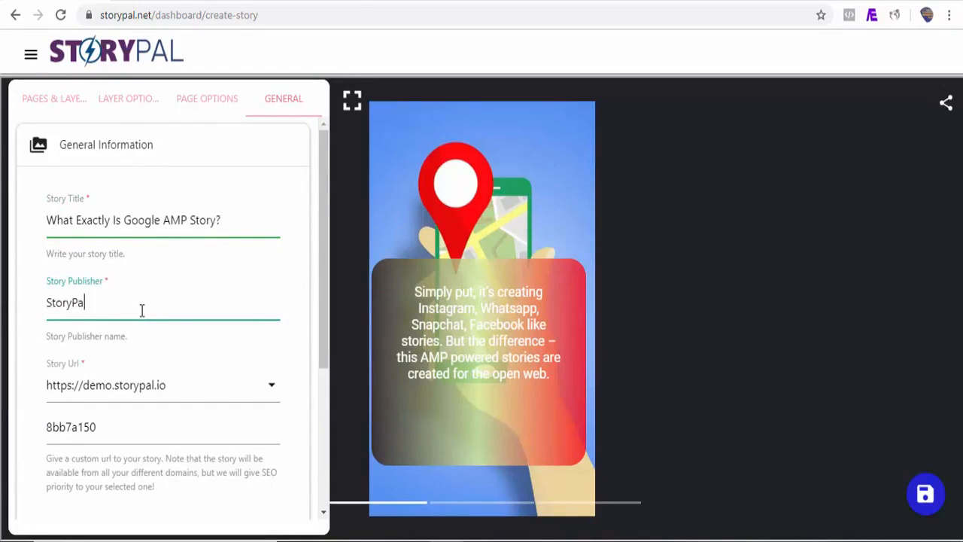
scroll(309, 369, down, 1)
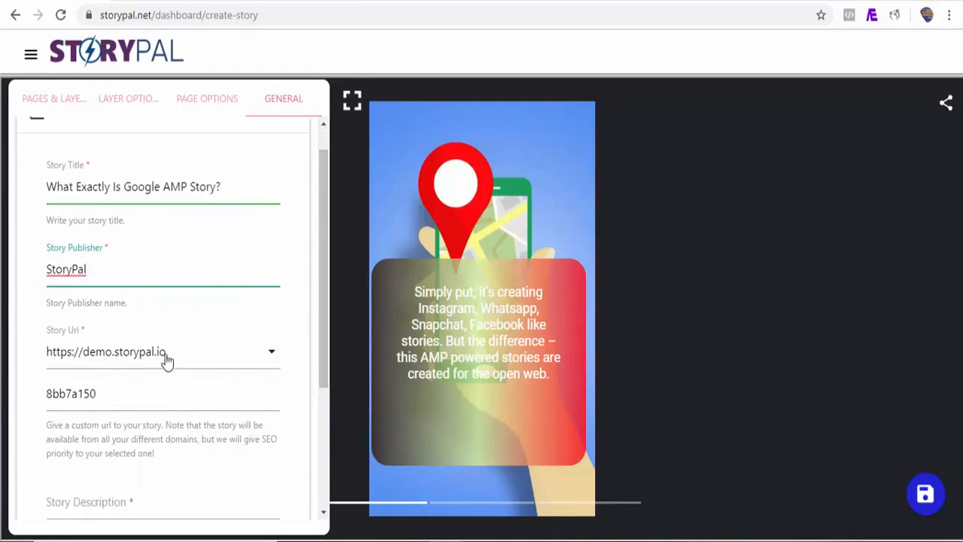
click(246, 361)
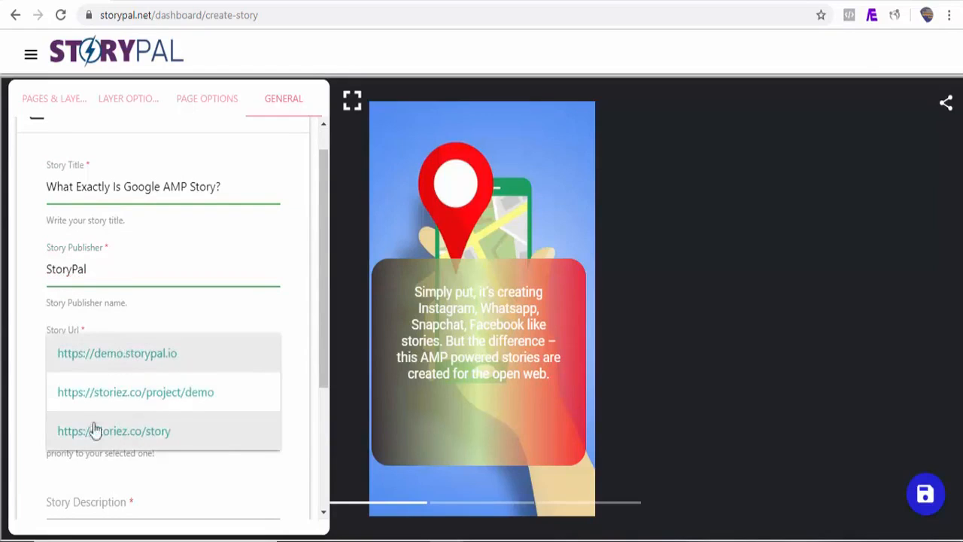
click(150, 435)
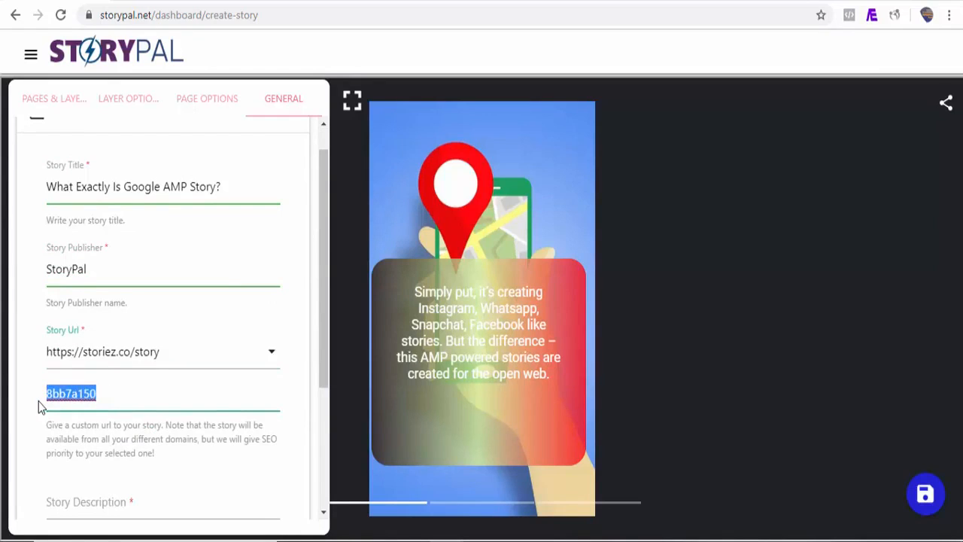
text(what-is-google-amp)
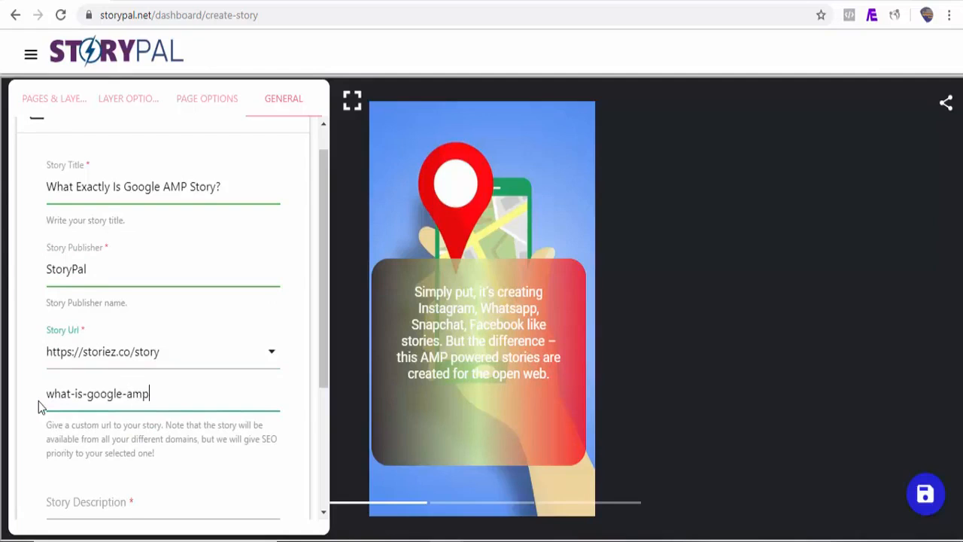
text(-story)
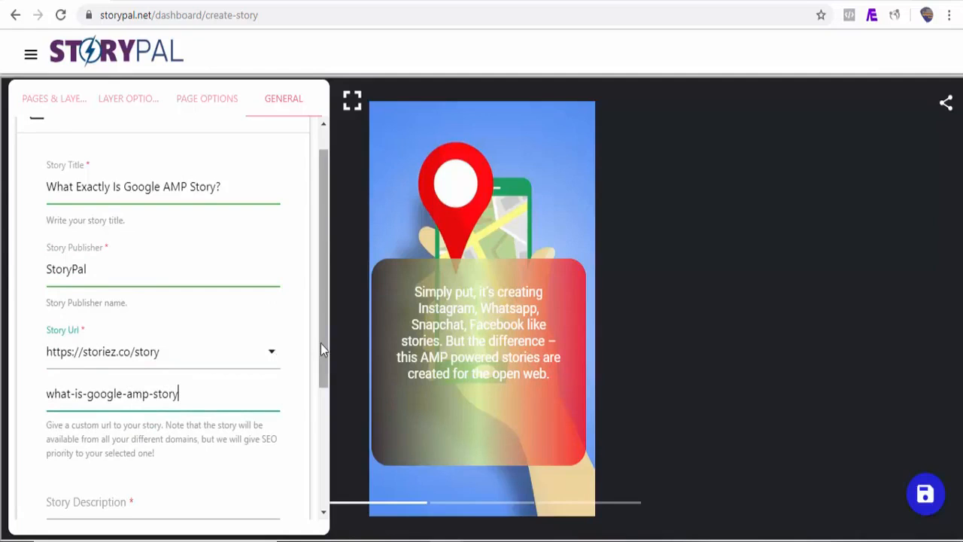
drag(321, 342, 318, 415)
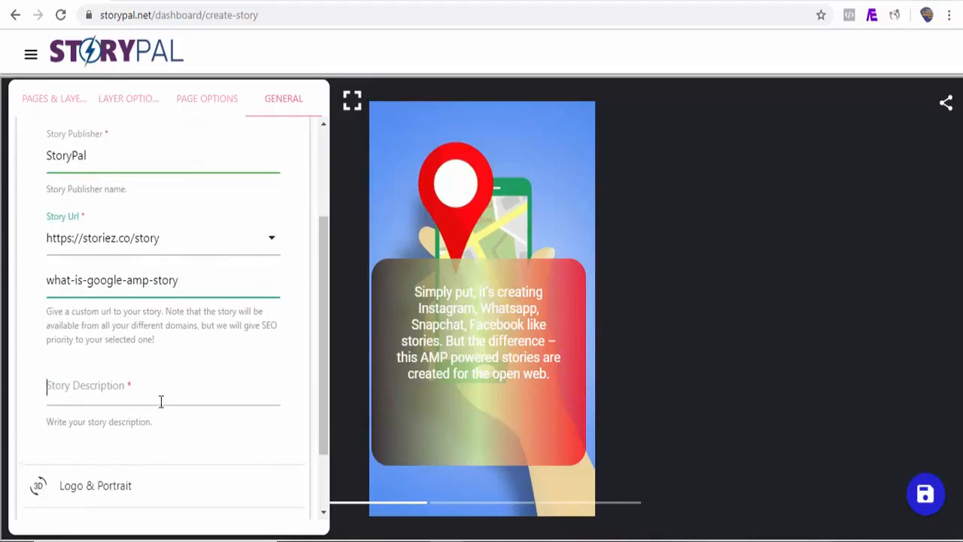
text(What Exactly Is Google AMP Story?)
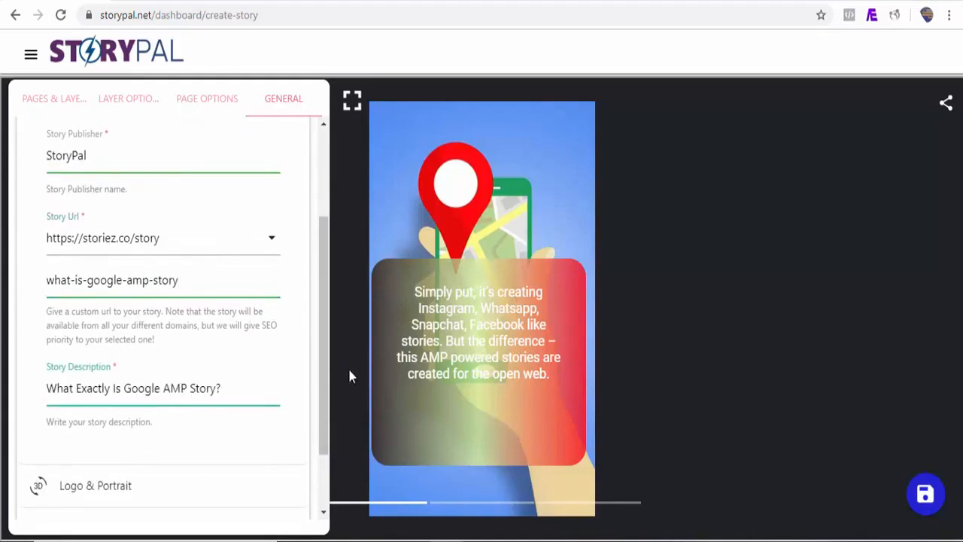
Step: Choose pro.png as the story's publisher logo
drag(327, 378, 326, 433)
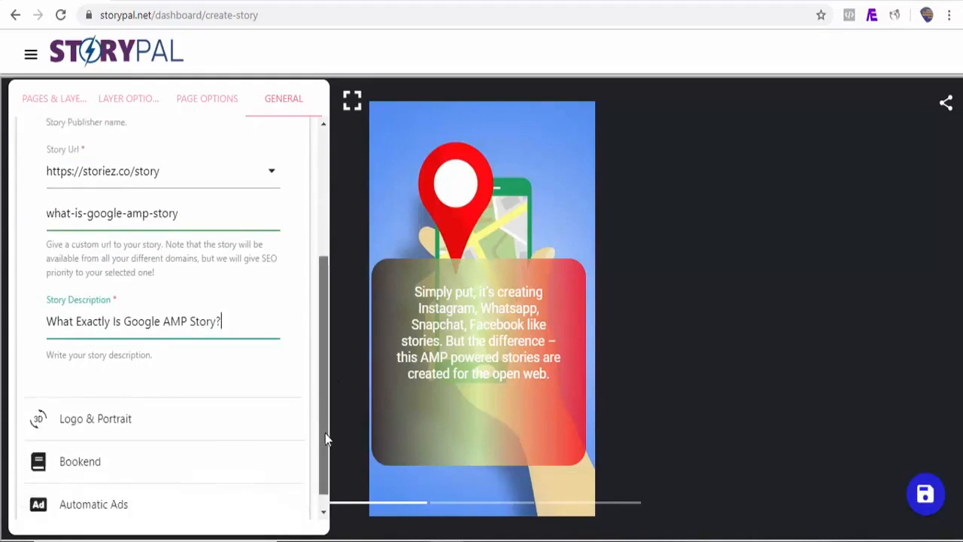
click(96, 400)
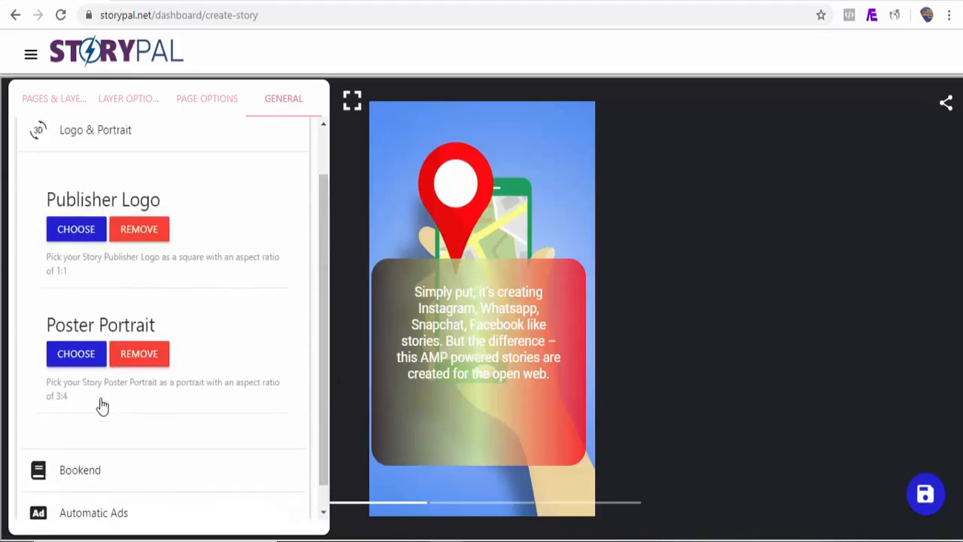
click(78, 238)
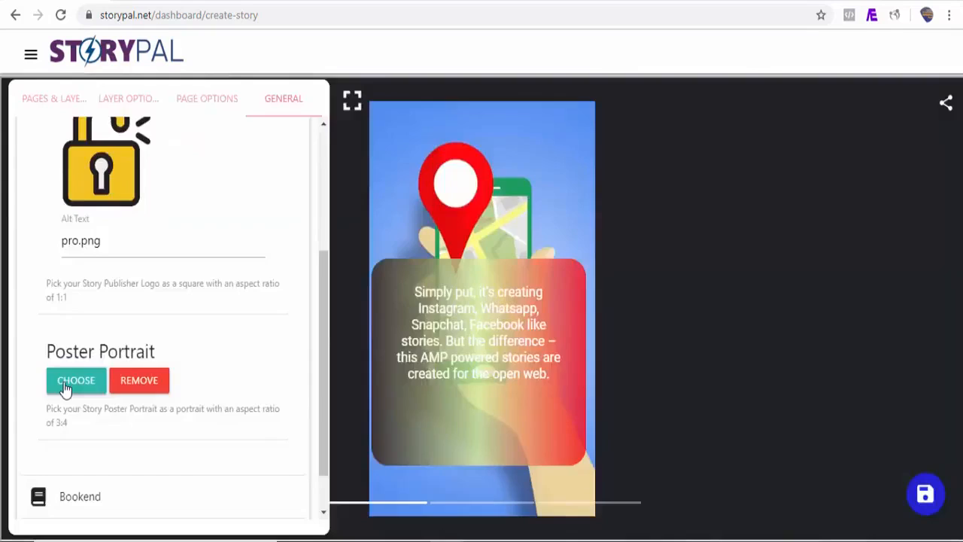
Step: Choose twitter-chirp-tweet.jpg from the existing media as the poster portrait, and save the story
click(73, 386)
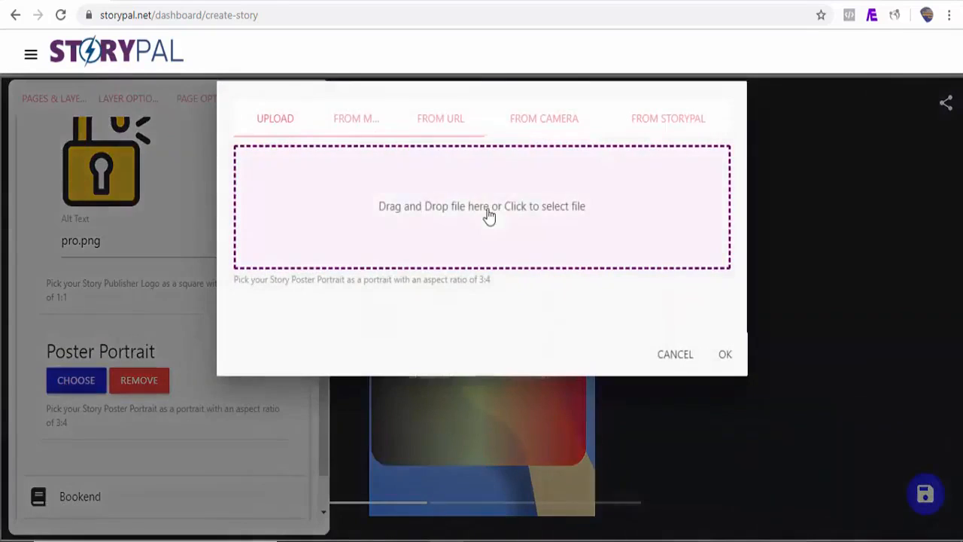
click(346, 121)
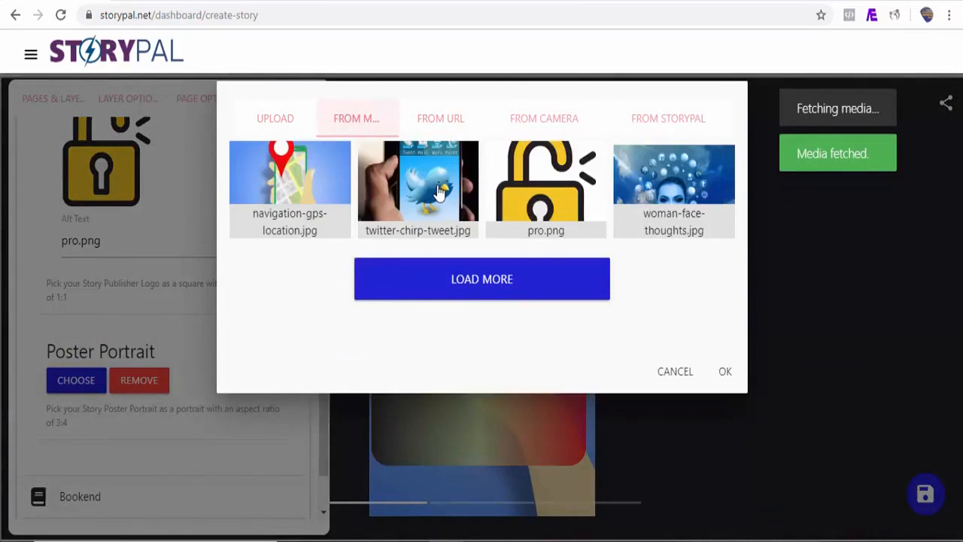
click(395, 190)
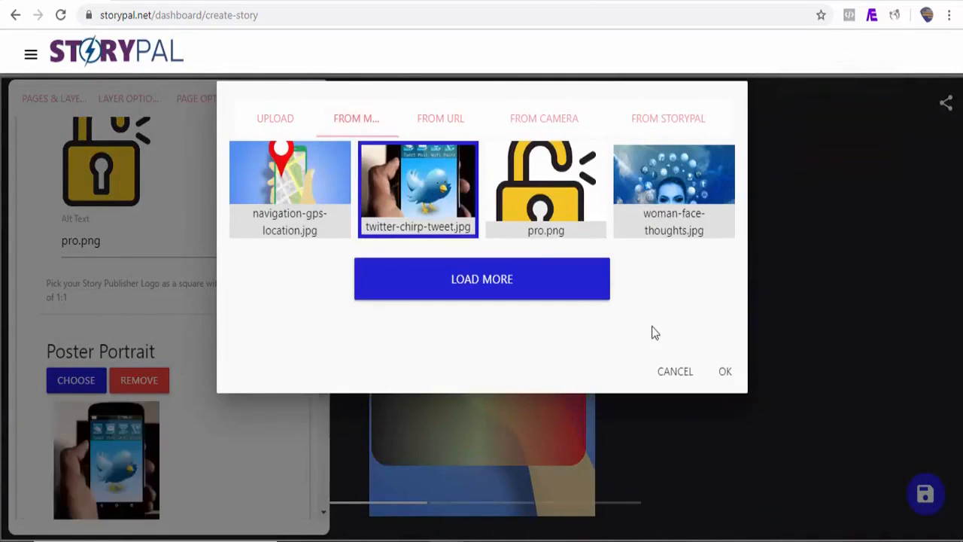
click(725, 372)
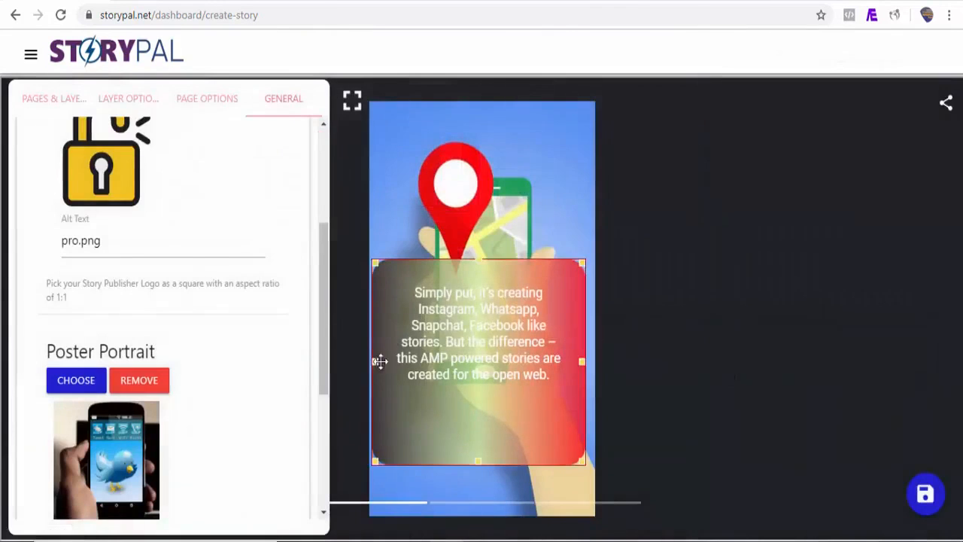
click(927, 496)
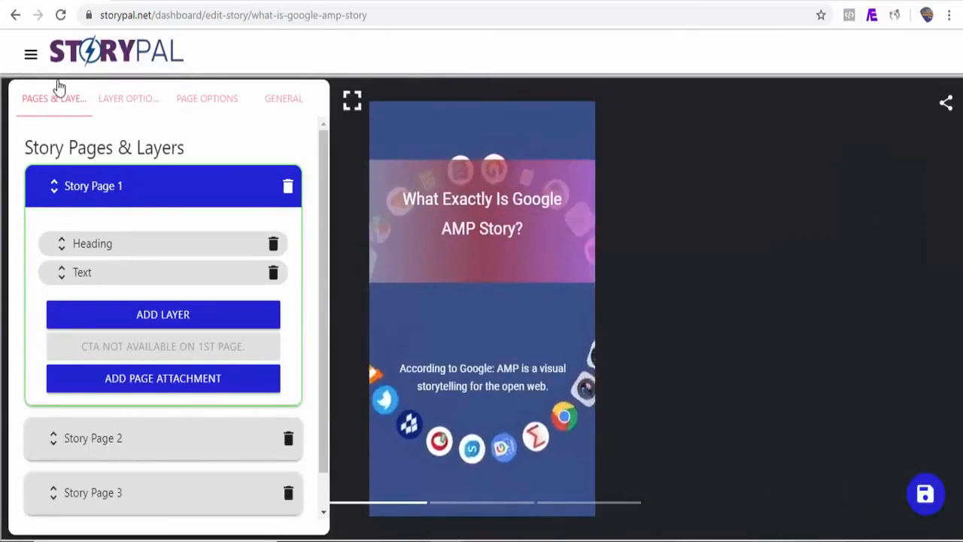
Step: View the published "What Exactly Is Google AMP Story?" story from the list of saved stories, and advance to its third page
click(30, 52)
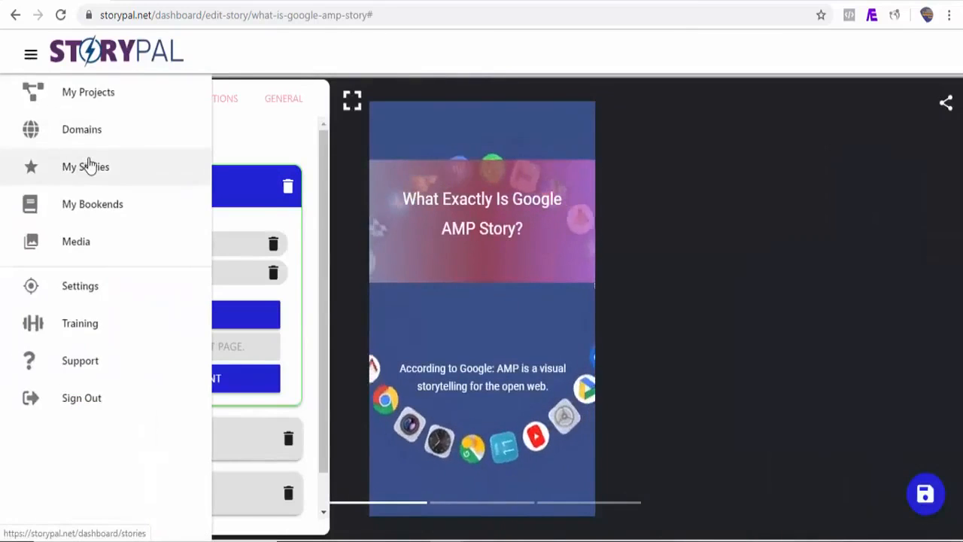
click(88, 181)
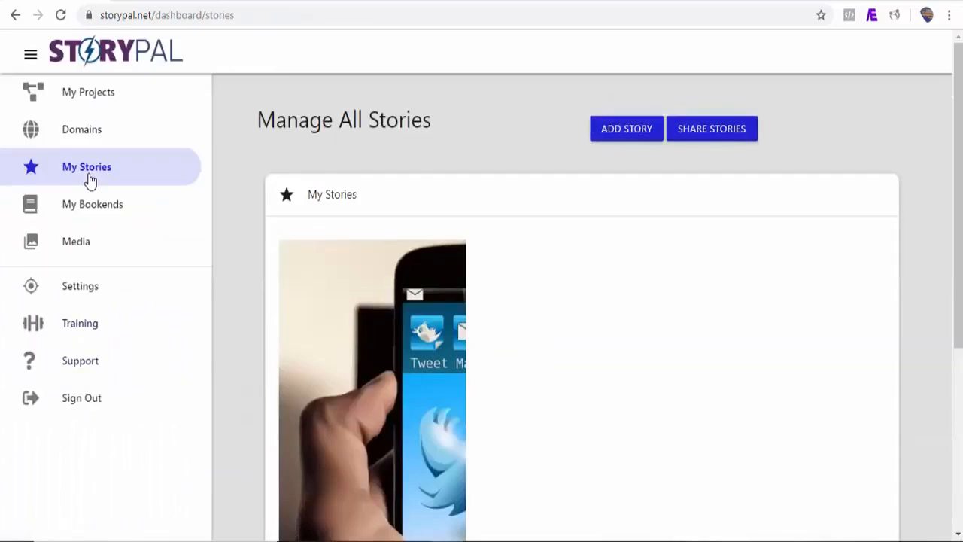
scroll(617, 229, down, 4)
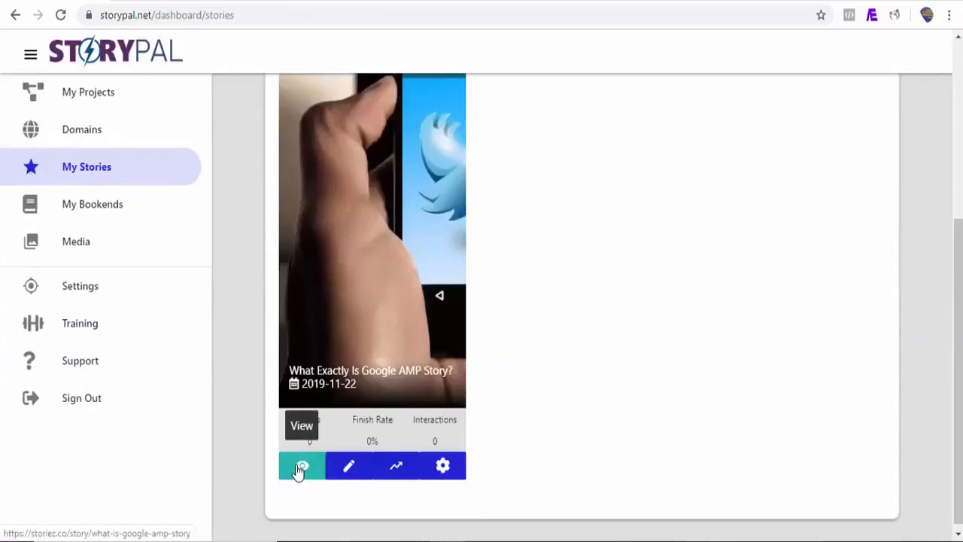
click(300, 468)
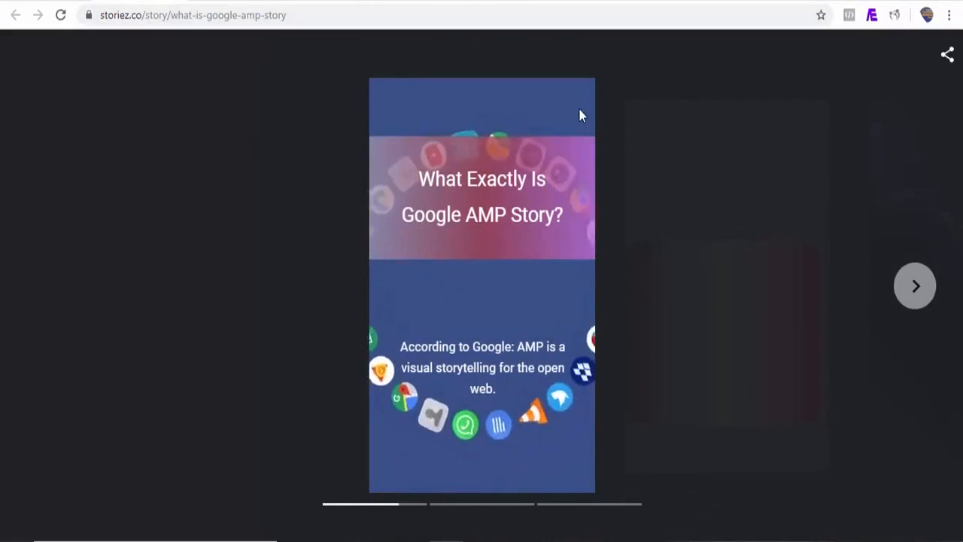
click(920, 286)
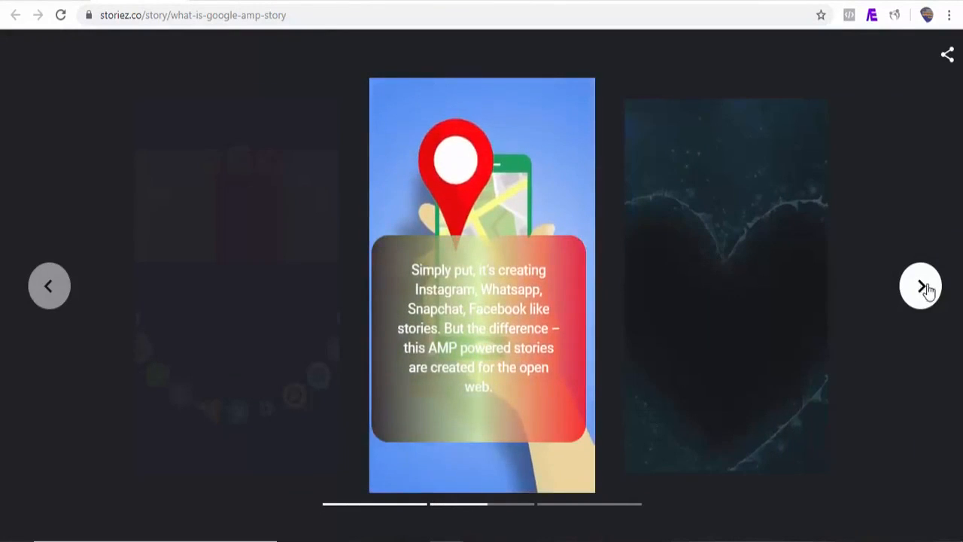
click(922, 286)
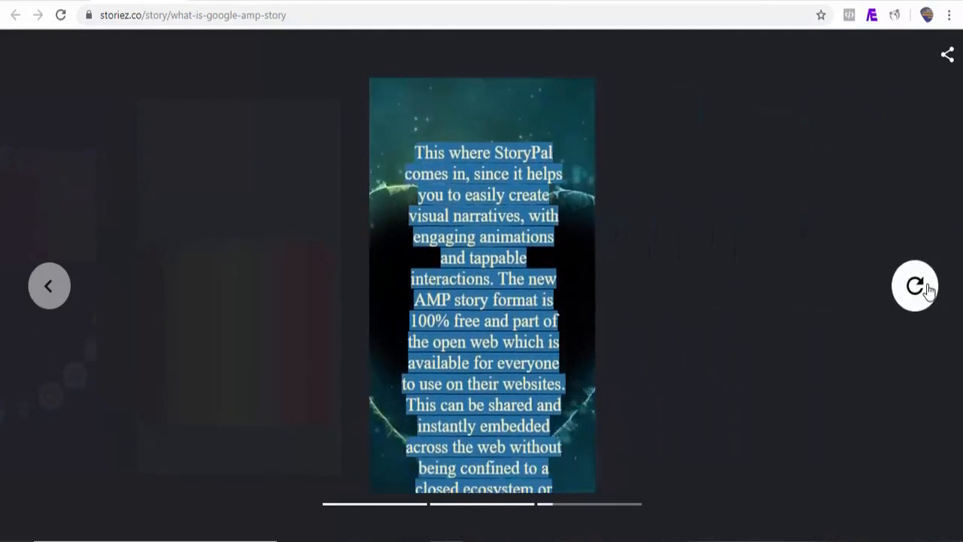
Step: Return to StoryPal's list of stories and start a new story whose pages come from a website
click(927, 289)
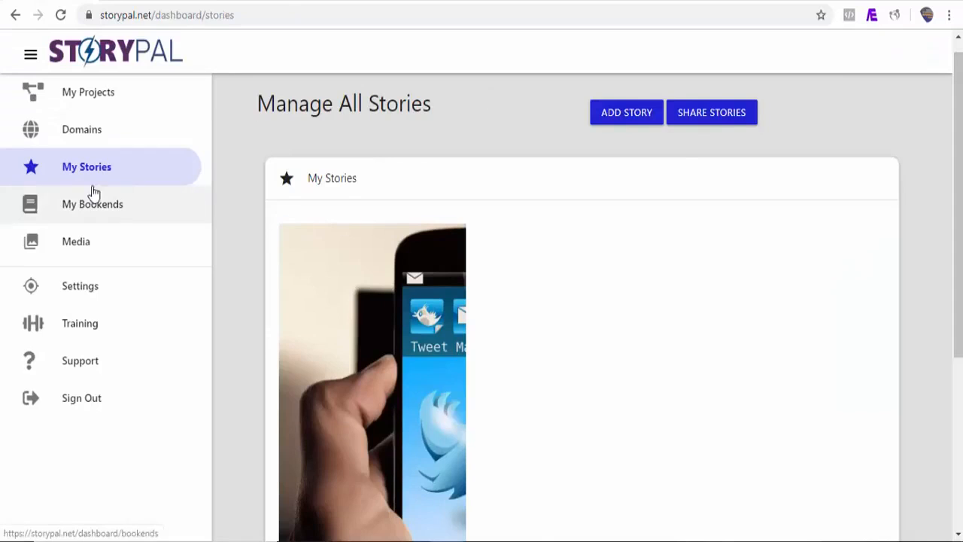
click(622, 113)
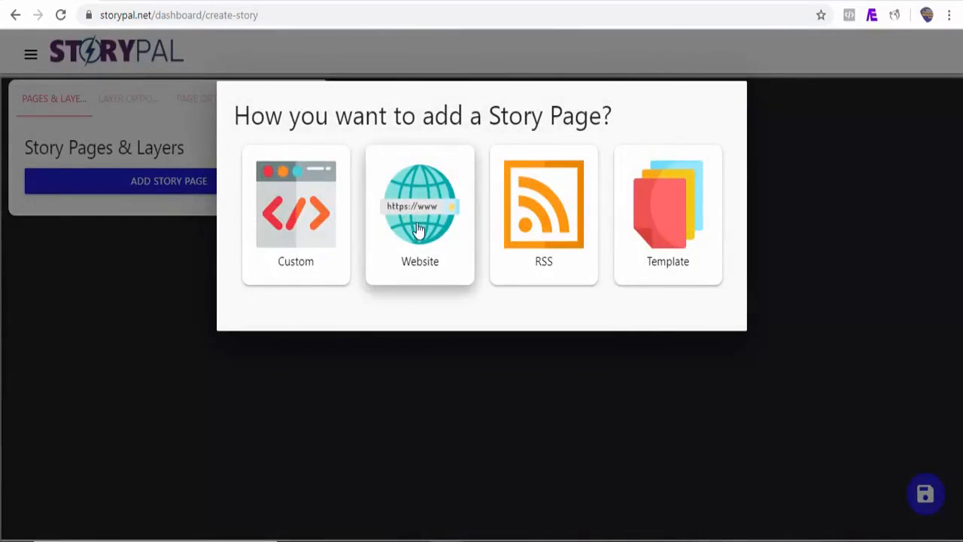
click(419, 230)
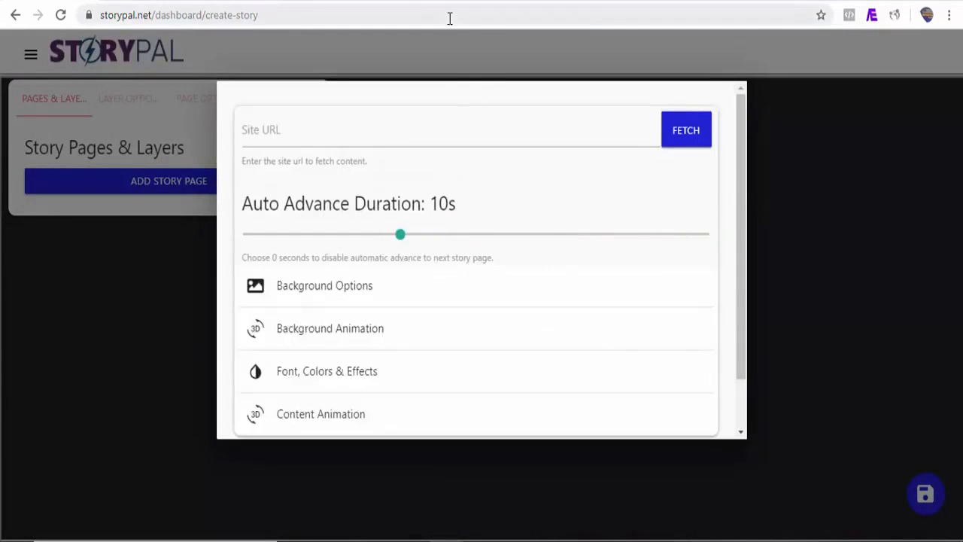
Step: Switch to the Vanity Fair site, open the trending article about the fall of WeWork and copy its URL
key(ctrl+Tab)
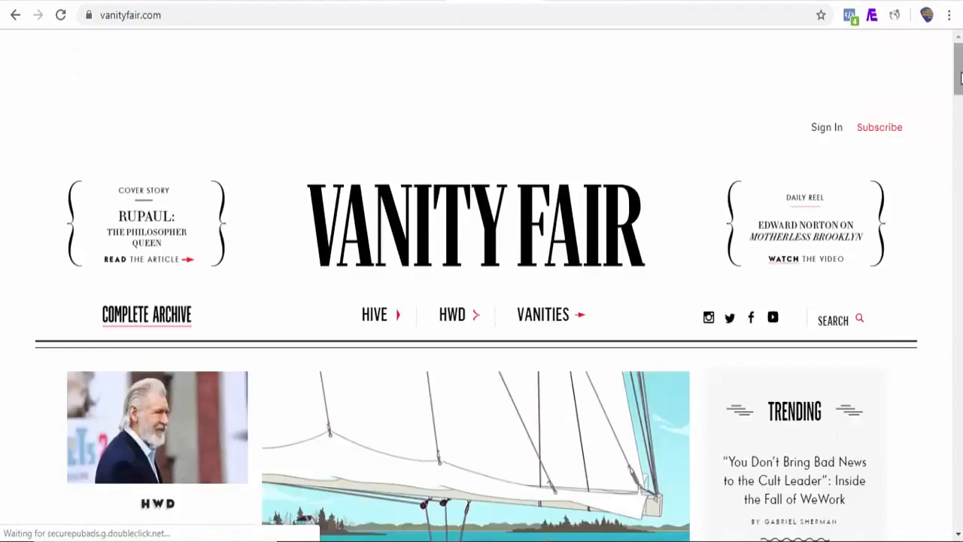
scroll(888, 224, down, 6)
click(888, 224)
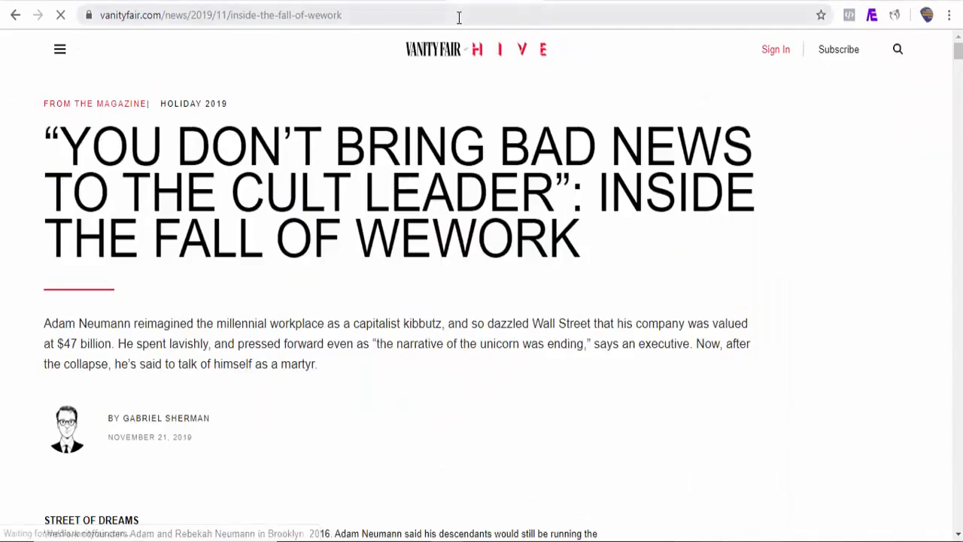
click(360, 16)
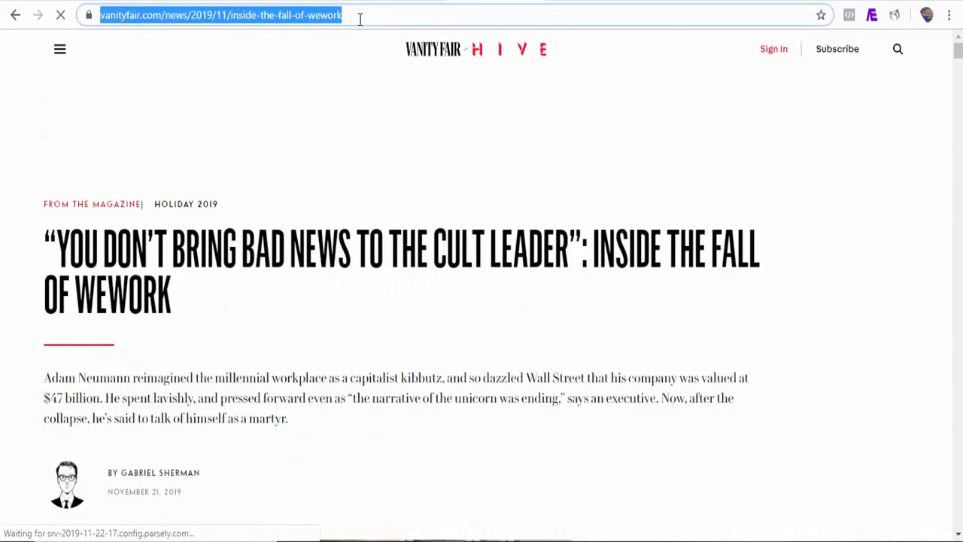
right_click(360, 19)
click(390, 105)
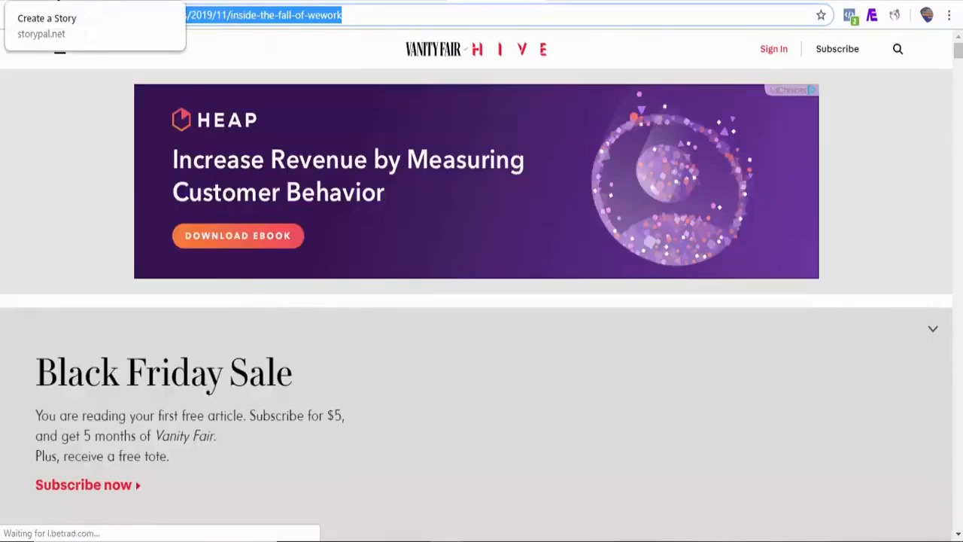
click(129, 4)
click(322, 133)
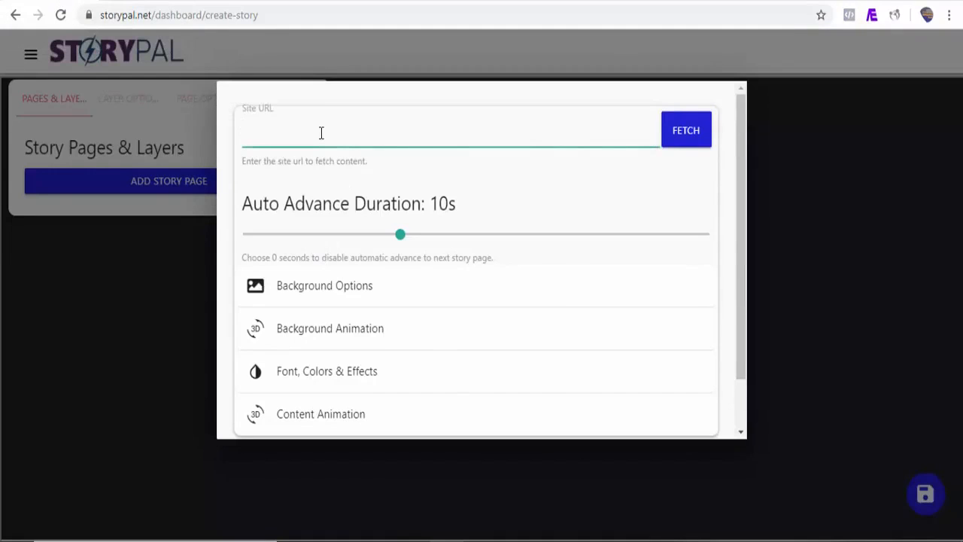
key(ctrl+v)
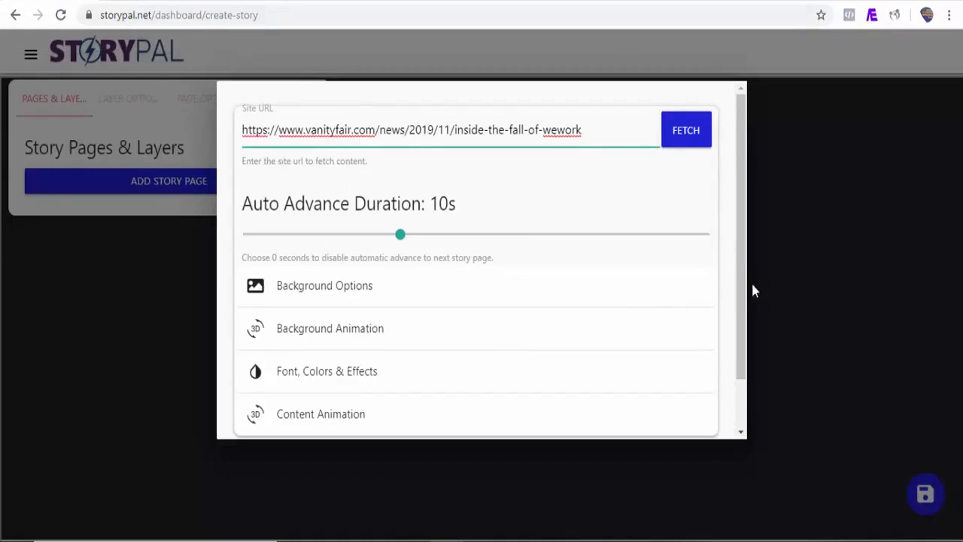
Step: Look over the background options and set the background animation to Drop
drag(744, 291, 744, 326)
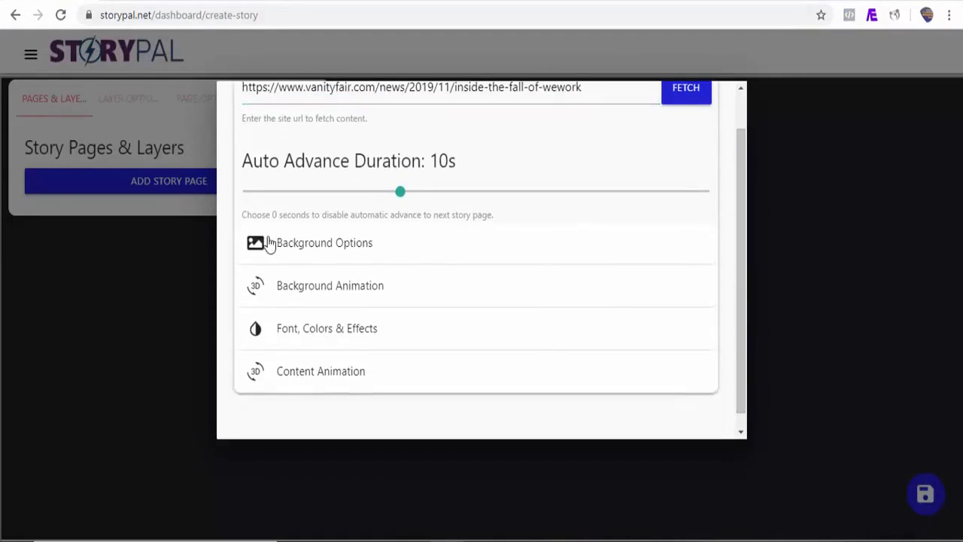
click(358, 244)
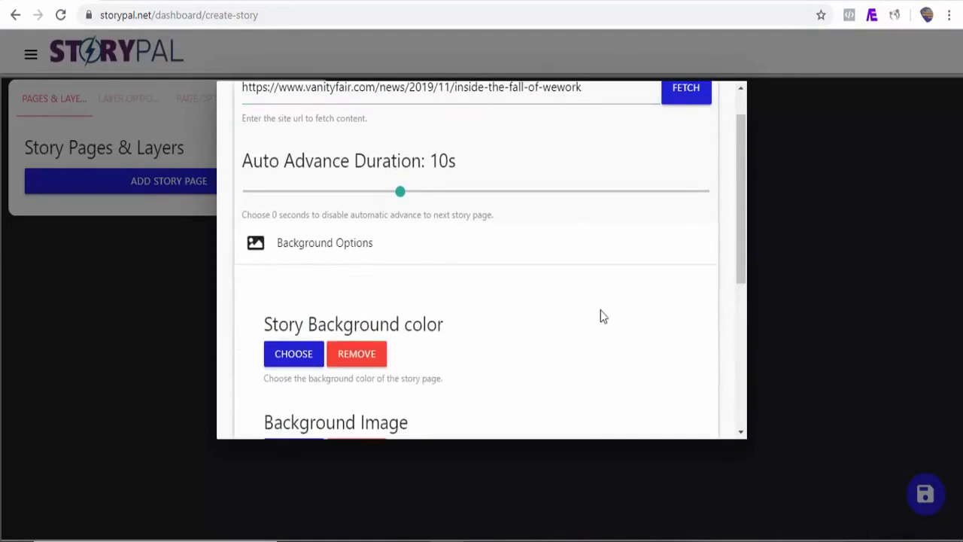
click(347, 245)
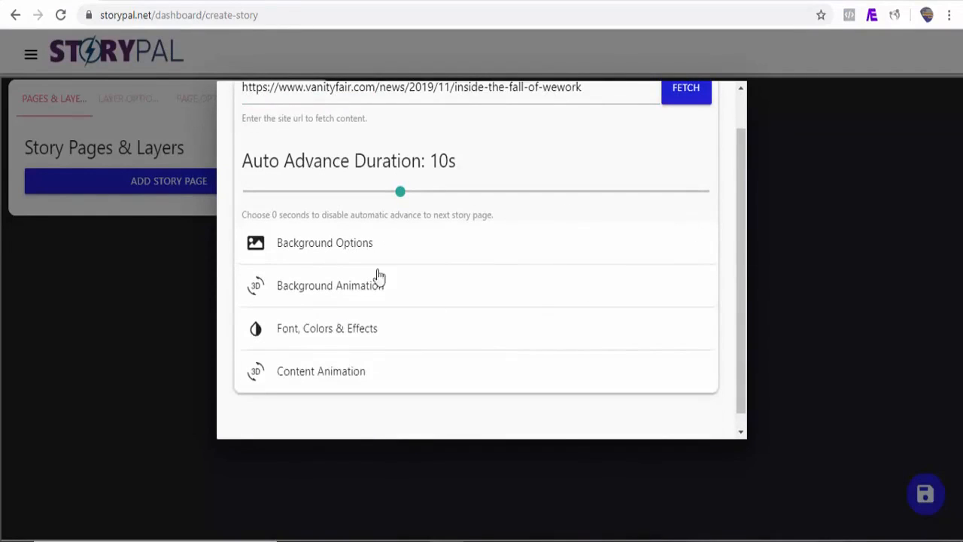
click(335, 286)
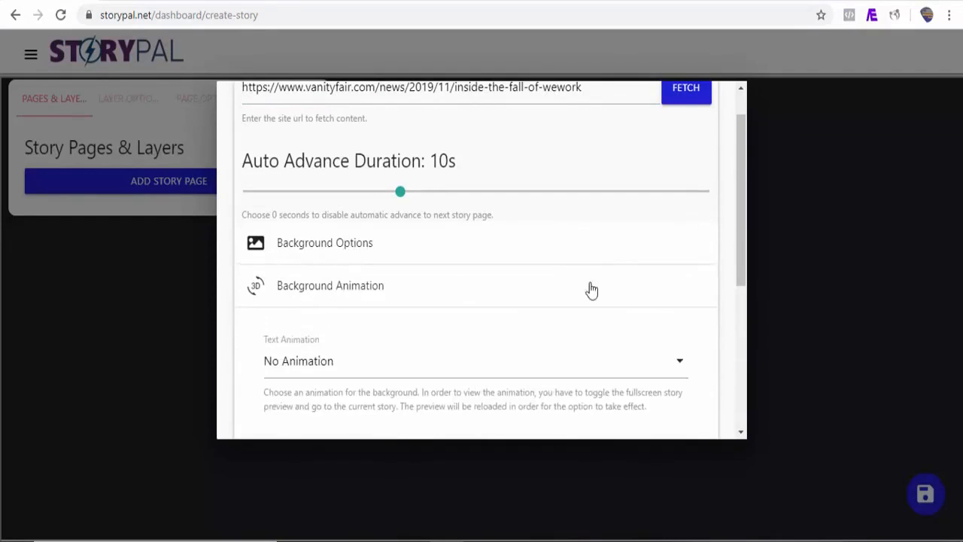
scroll(746, 251, down, 1)
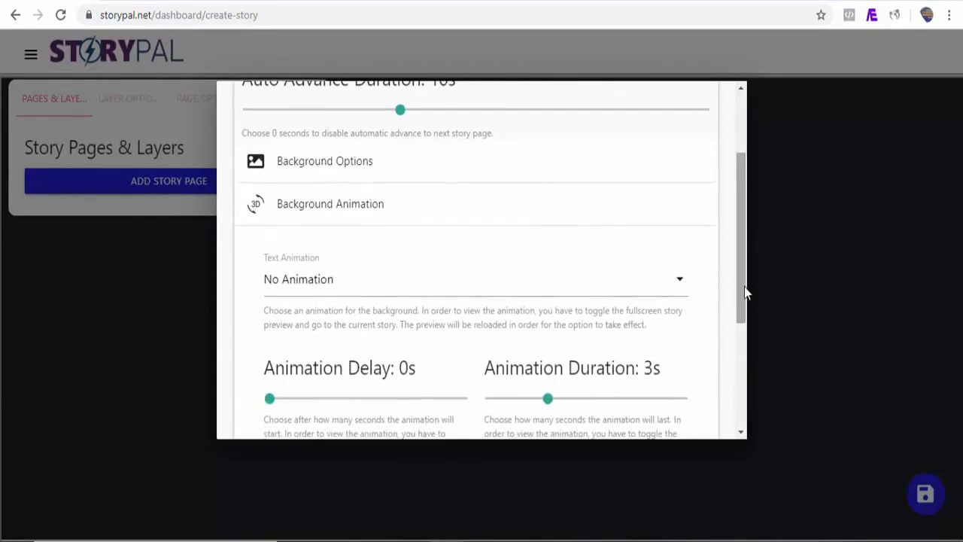
click(606, 286)
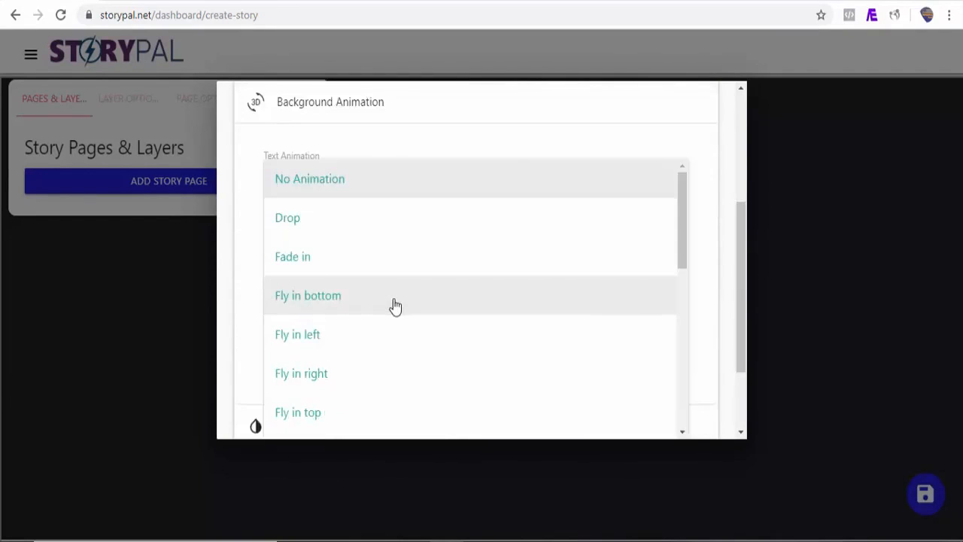
click(316, 230)
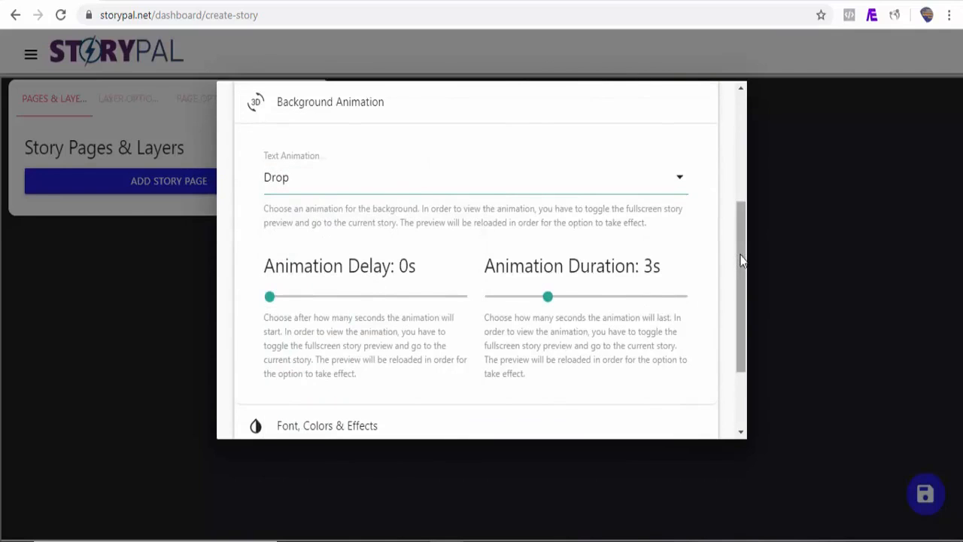
Step: Review the font, color and effect options, and set the content animation to Fly in right with a 1.1 s delay
scroll(740, 258, down, 1)
scroll(740, 318, down, 1)
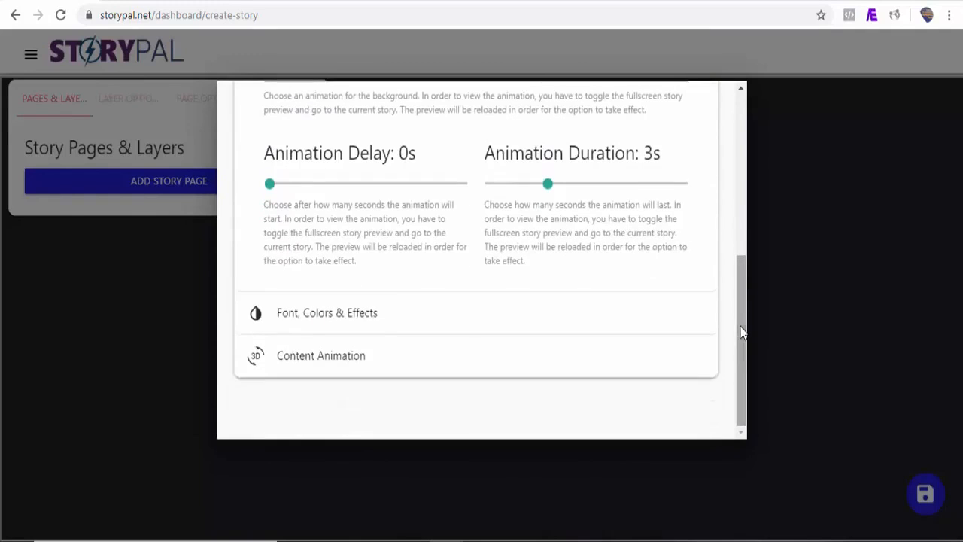
click(366, 324)
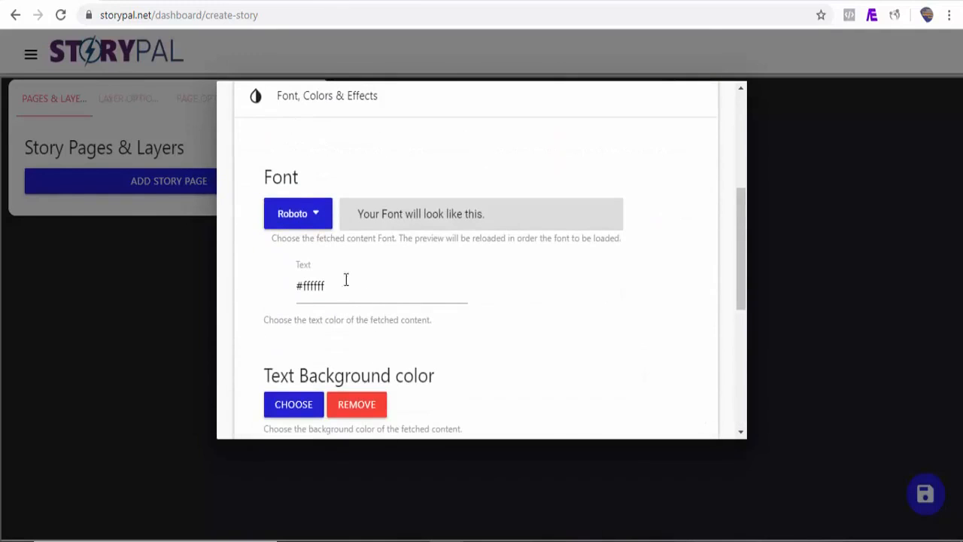
drag(740, 295, 740, 404)
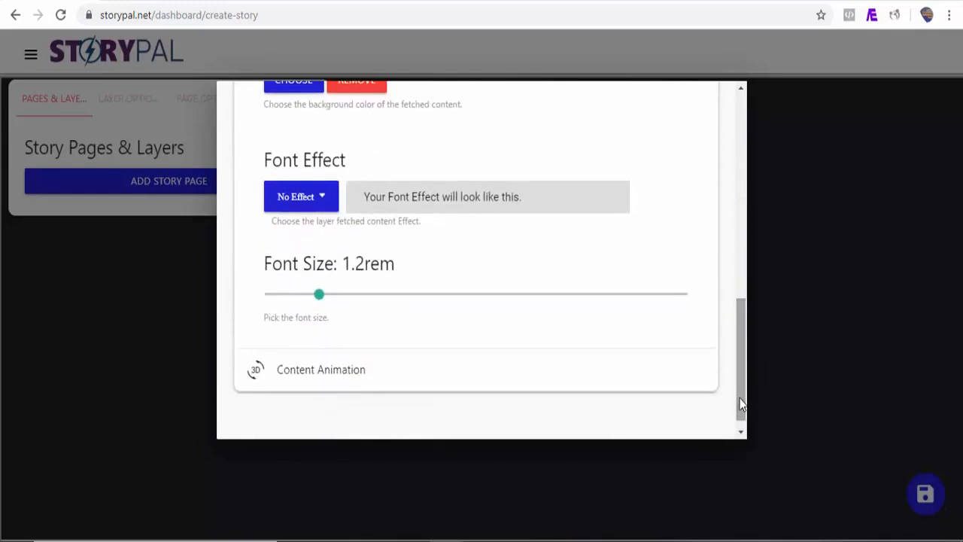
click(330, 373)
drag(270, 300, 292, 301)
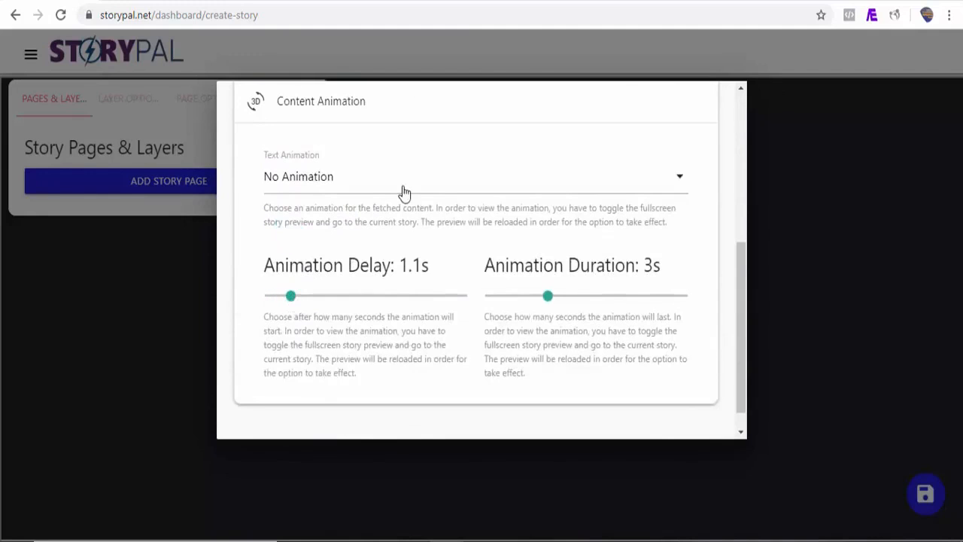
scroll(405, 192, down, 1)
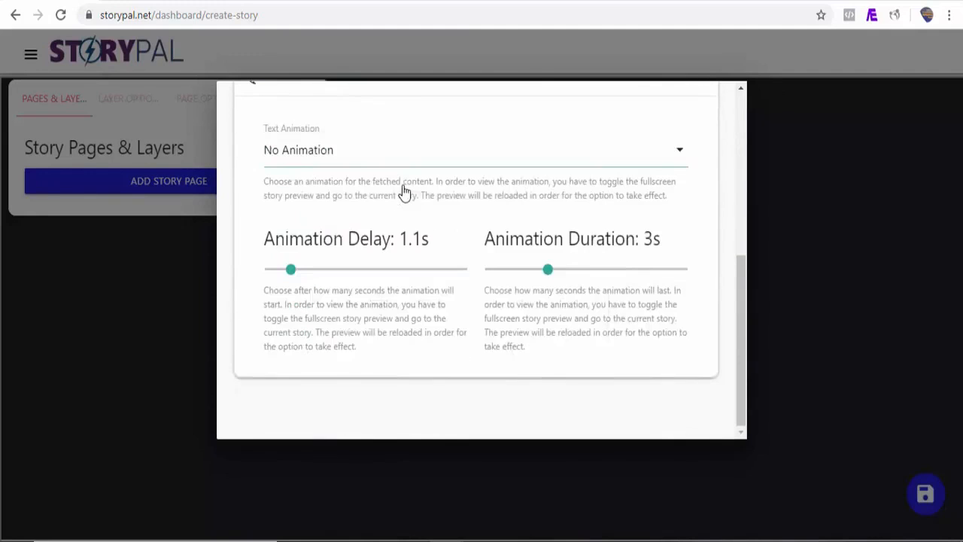
click(380, 155)
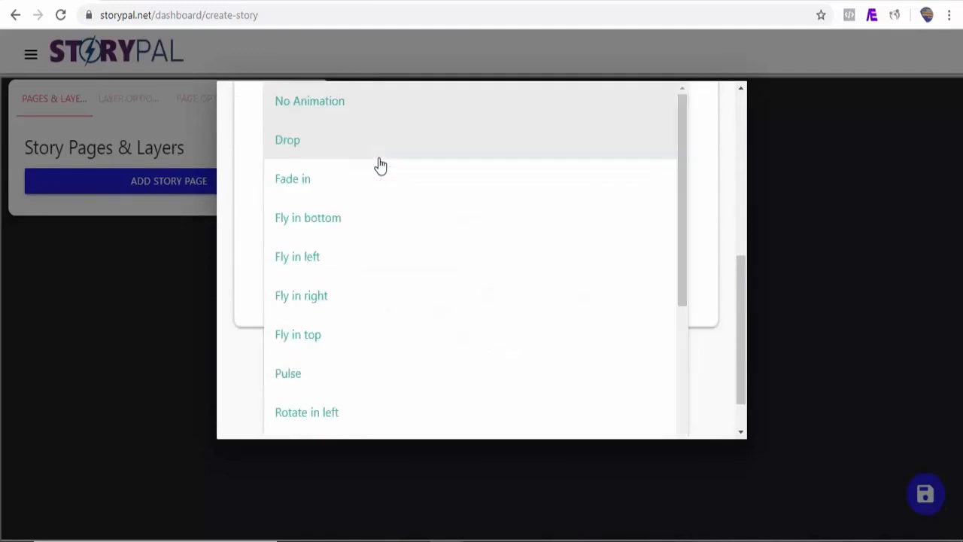
click(338, 313)
Step: Fetch the article's content and decline the automatic creation of story pages
scroll(725, 224, up, 5)
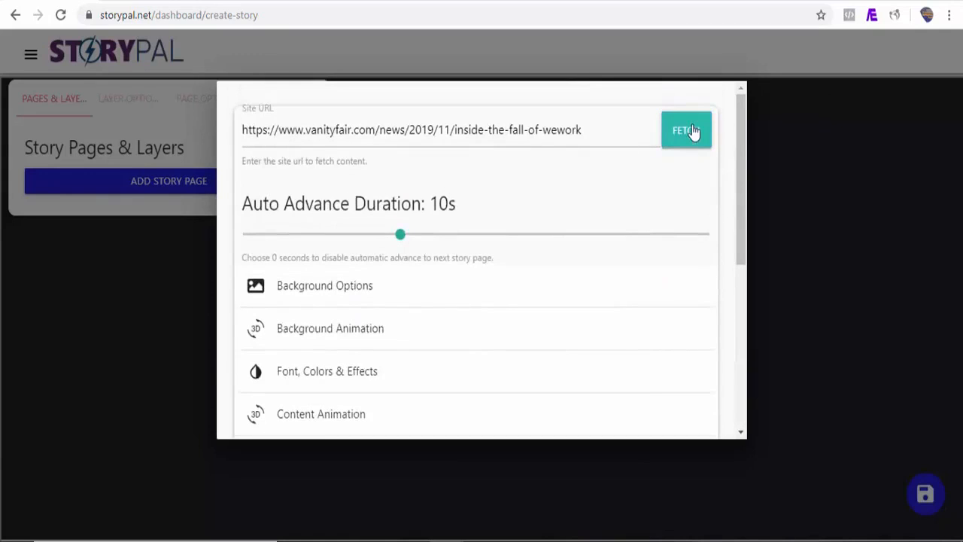
click(694, 132)
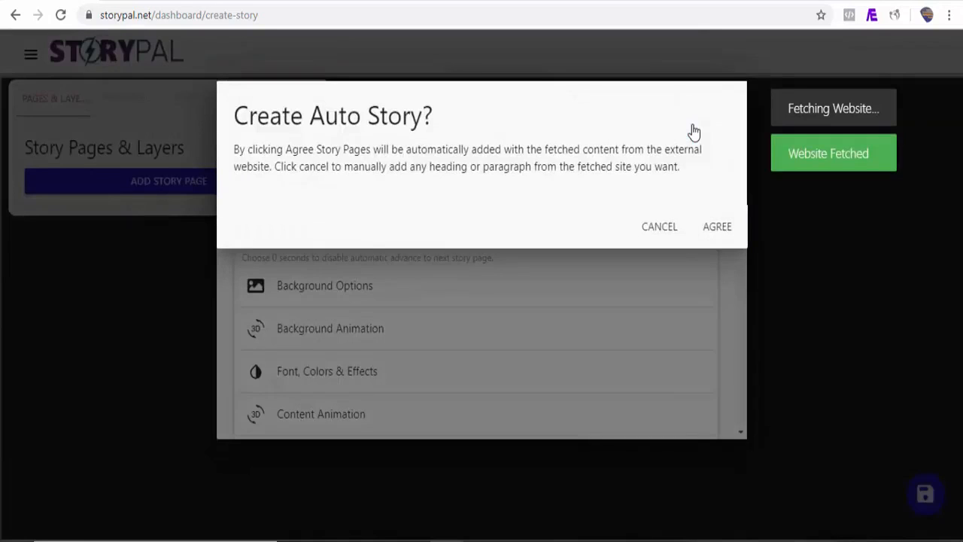
click(658, 230)
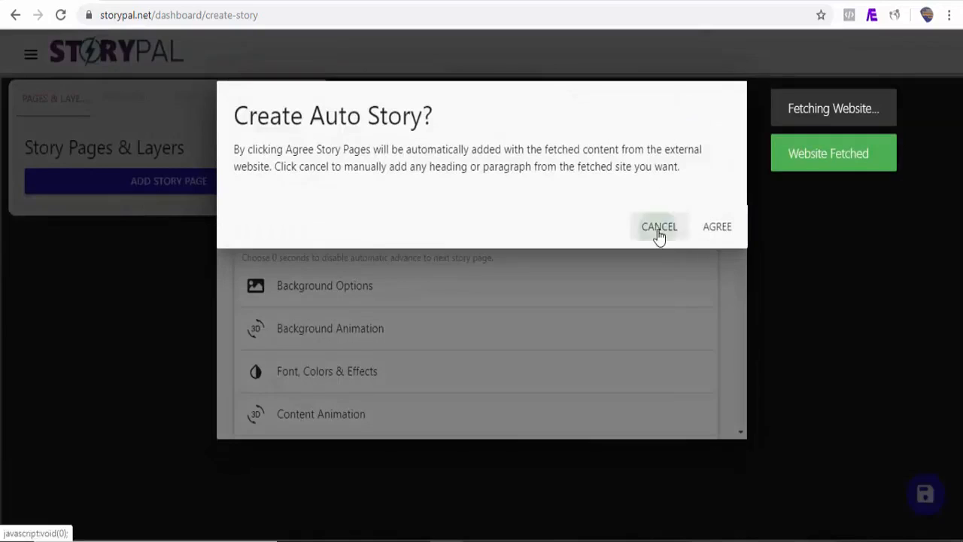
Step: Add the fetched article's heading and its first two paragraphs as three separate story pages
drag(741, 105, 741, 122)
scroll(740, 123, down, 1)
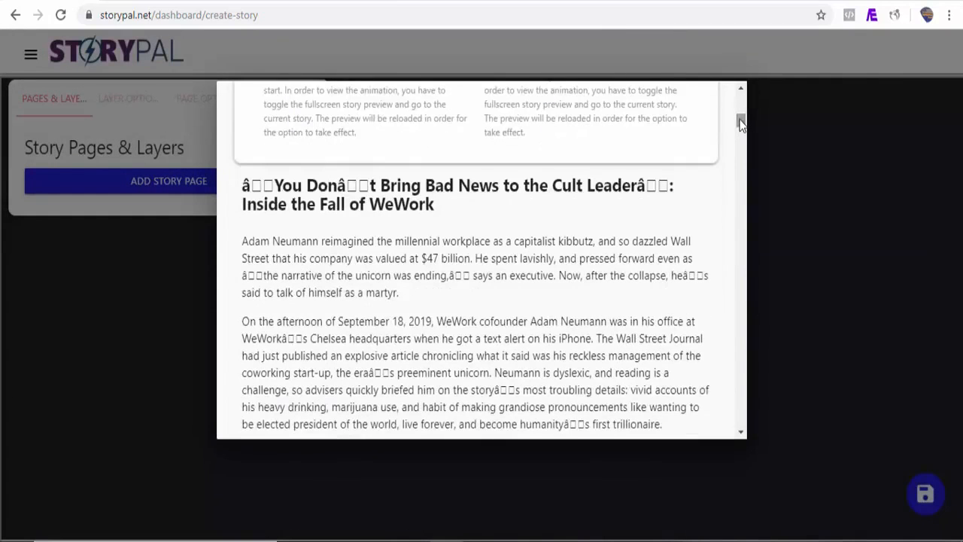
click(422, 203)
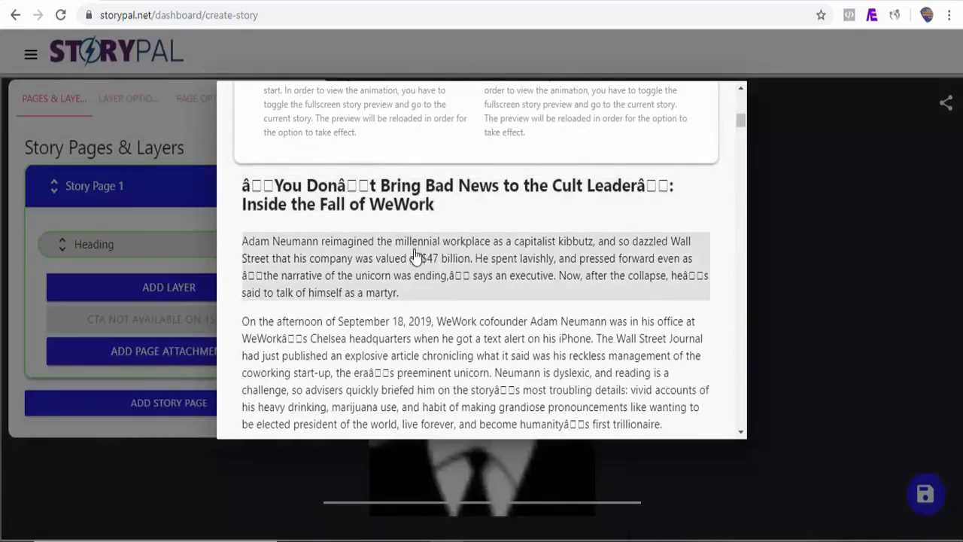
click(416, 257)
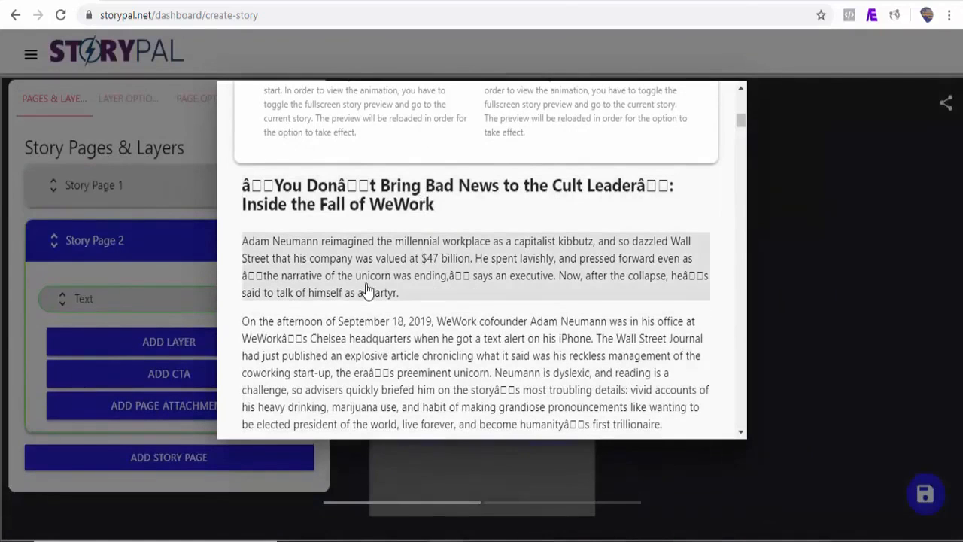
click(372, 342)
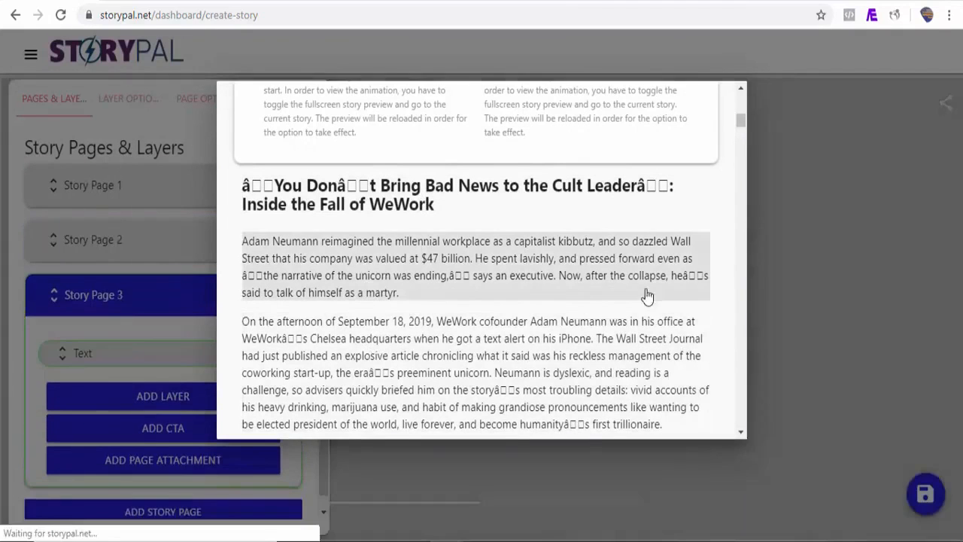
Step: Add the paragraph starting "For an embattled CEO" as the fourth story page and close the fetched content
scroll(741, 120, up, 2)
scroll(741, 125, up, 3)
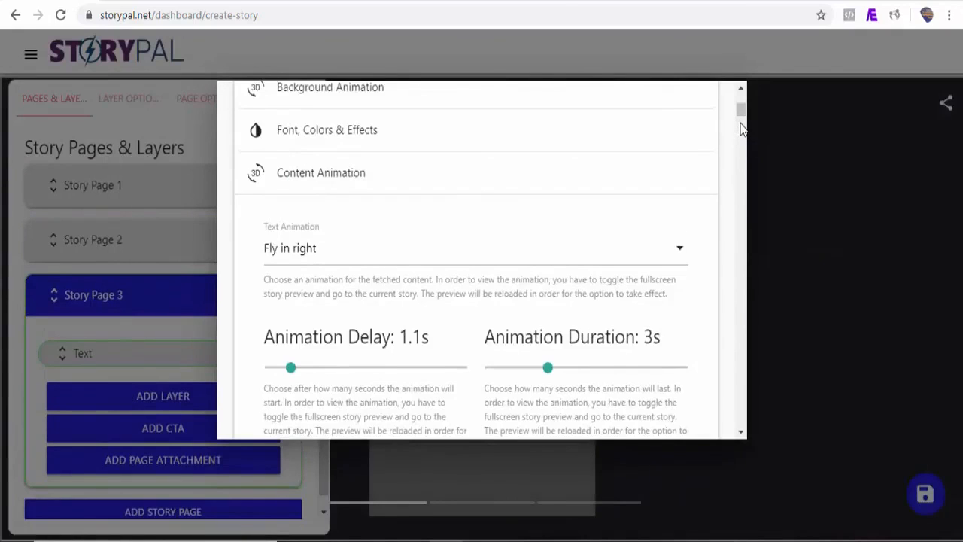
drag(741, 116, 740, 143)
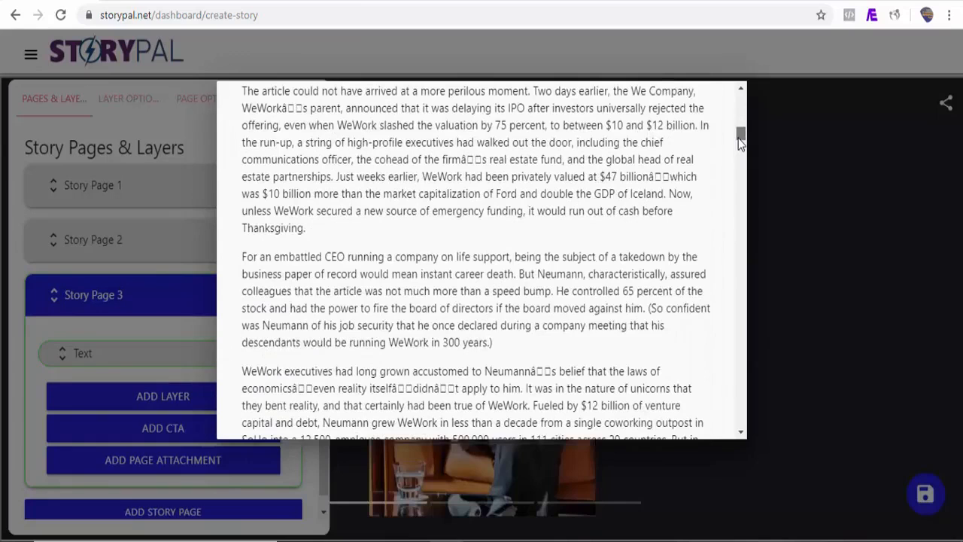
click(452, 316)
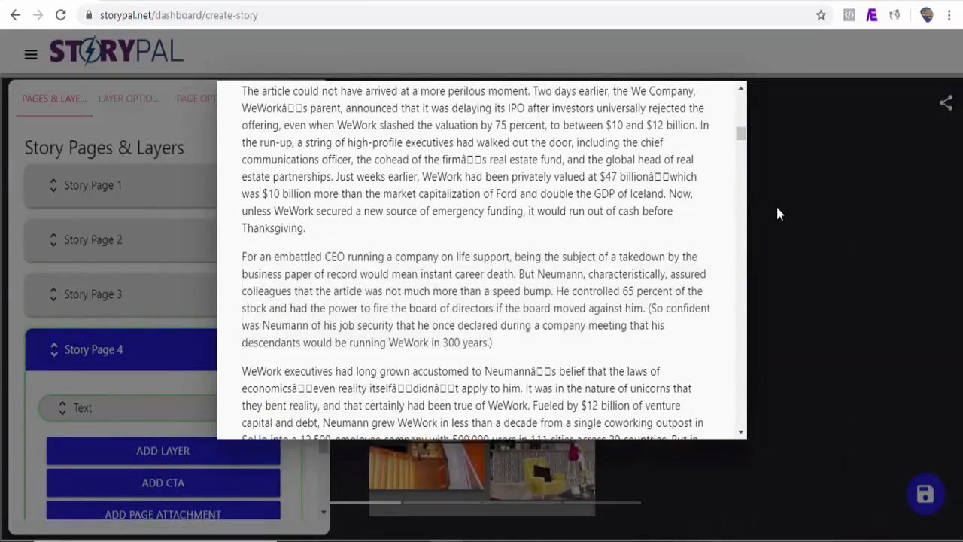
click(776, 204)
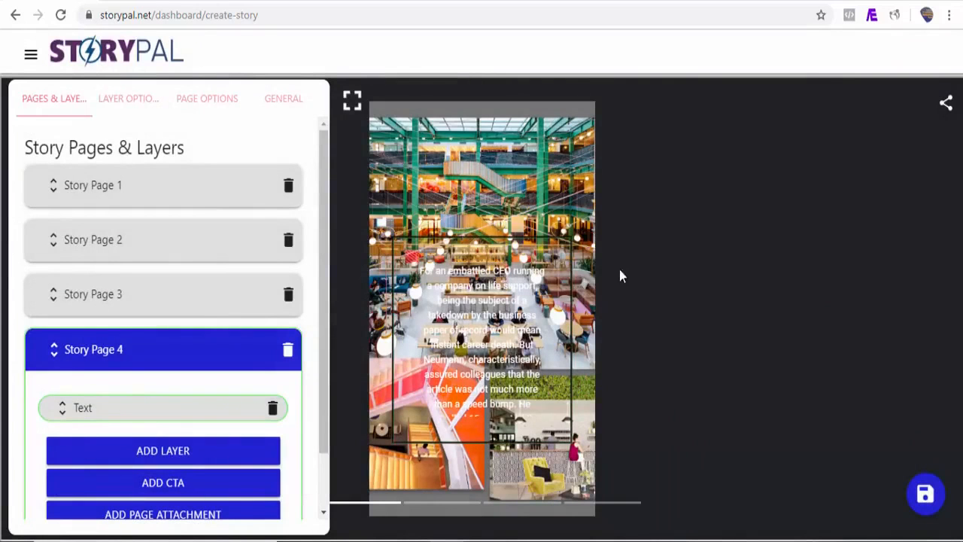
Step: Preview the new story in fullscreen from its heading page and advance to the second page
click(353, 104)
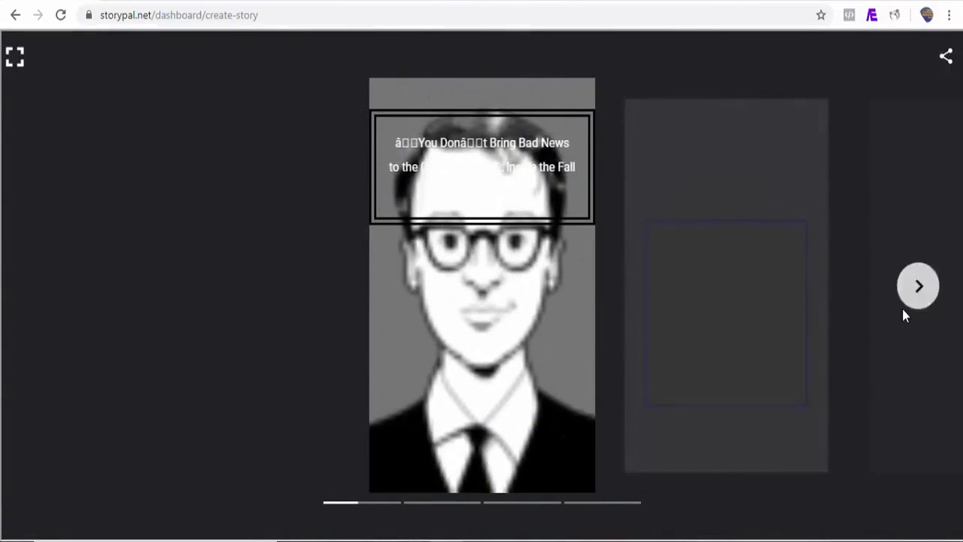
click(919, 290)
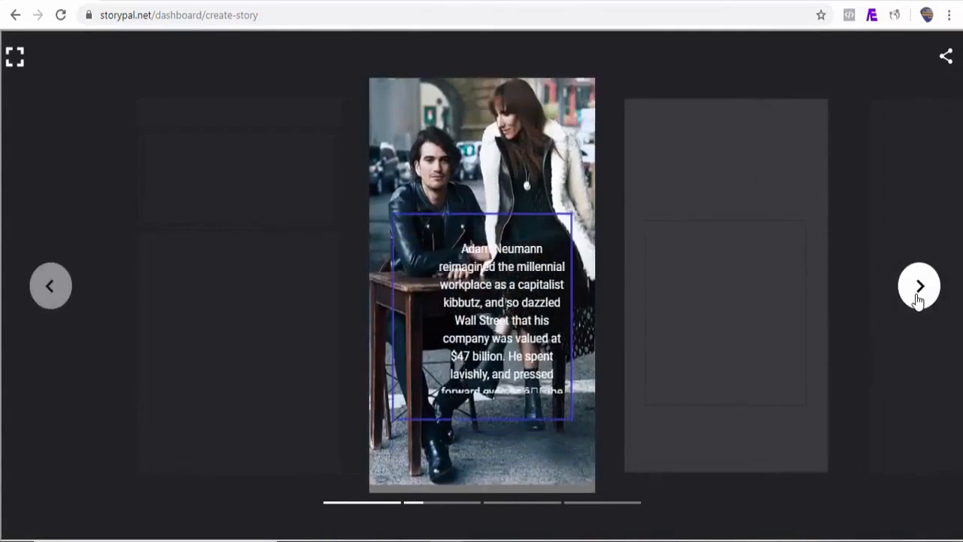
Step: Advance the fullscreen preview through the third and fourth story pages and exit fullscreen
click(917, 298)
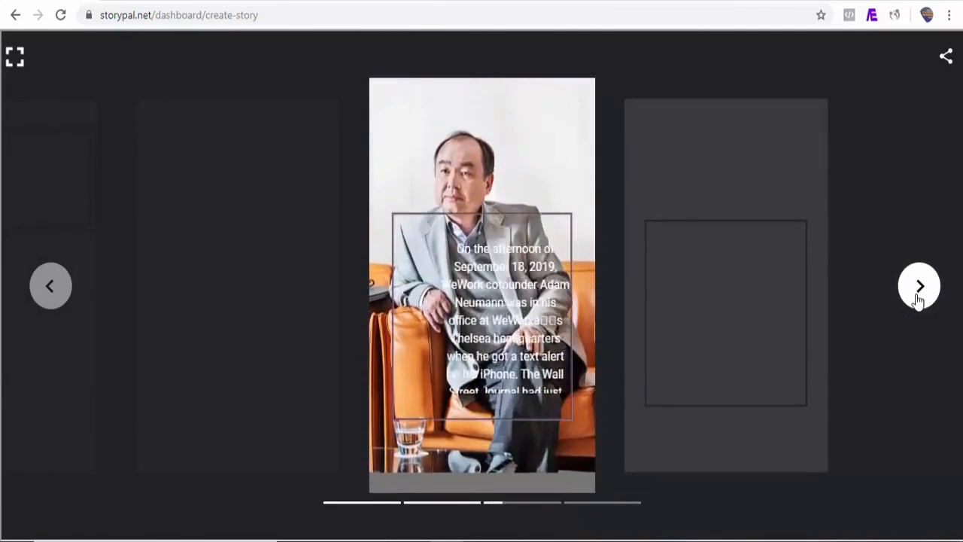
click(919, 294)
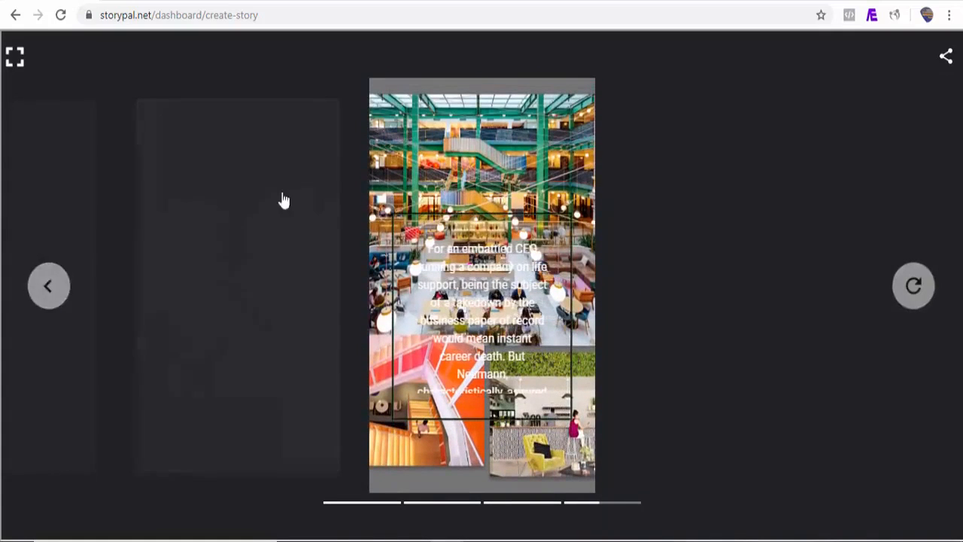
click(14, 60)
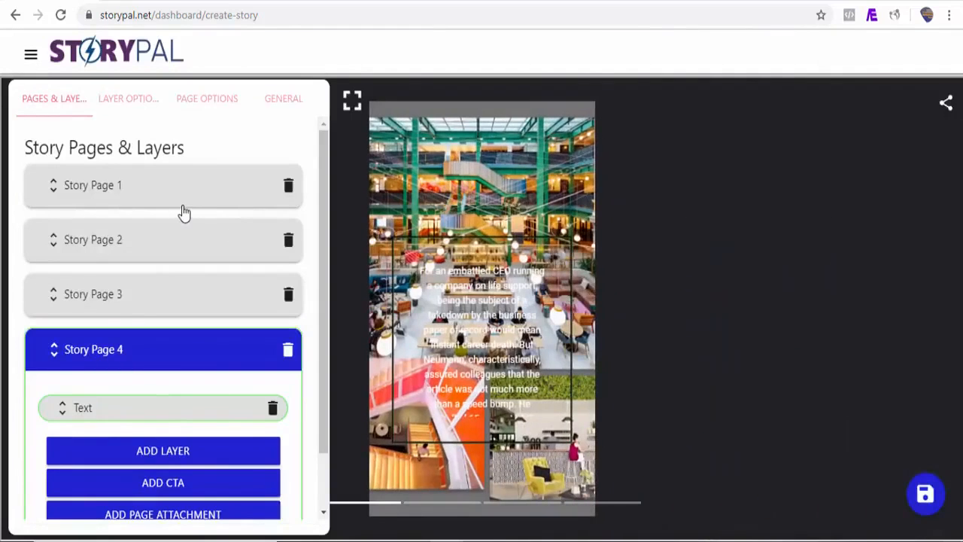
Step: Return to story page 1, preview the restyled story in fullscreen through all four pages, and exit fullscreen
click(183, 207)
click(147, 228)
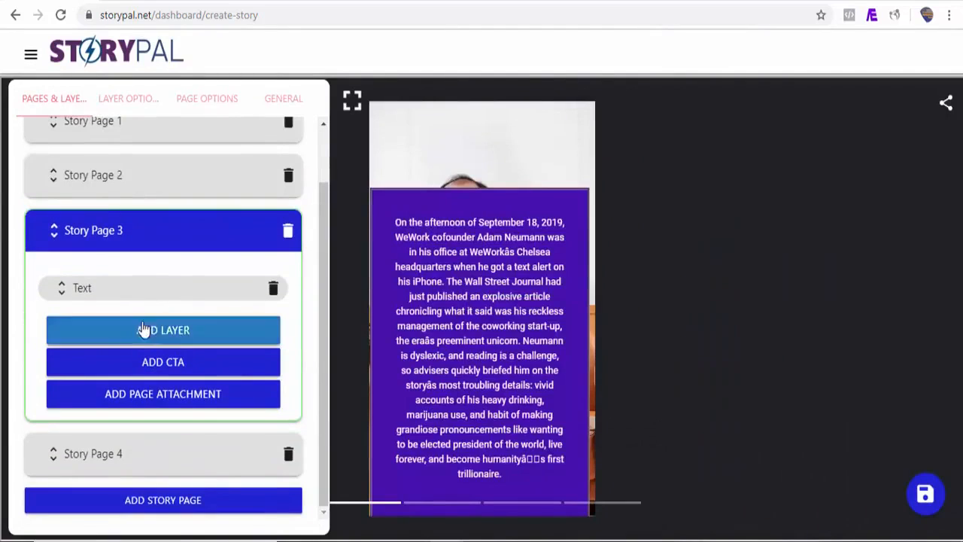
click(192, 129)
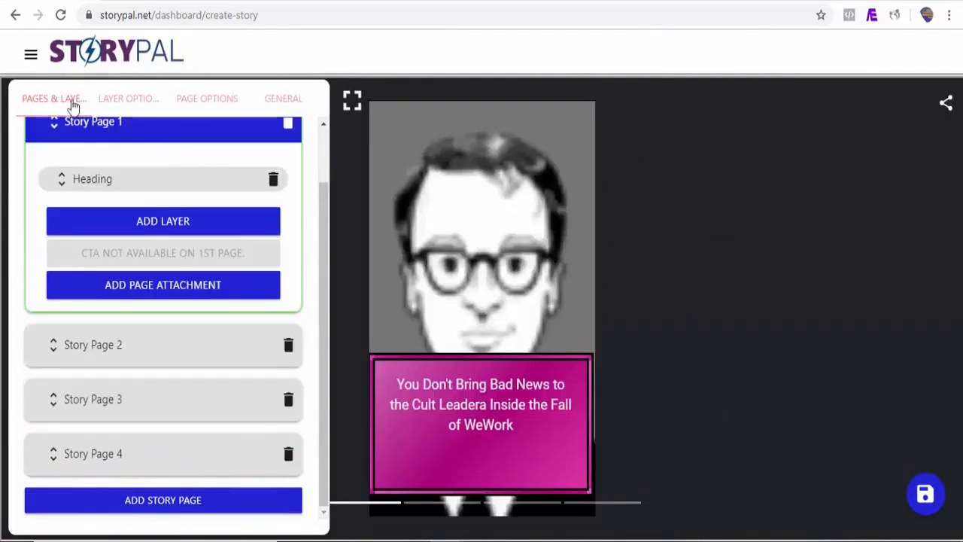
click(353, 104)
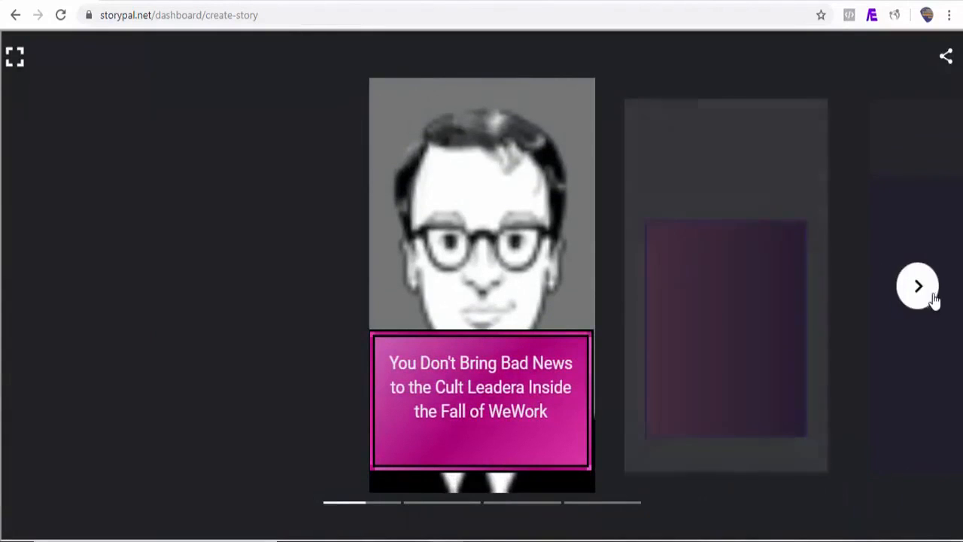
click(933, 299)
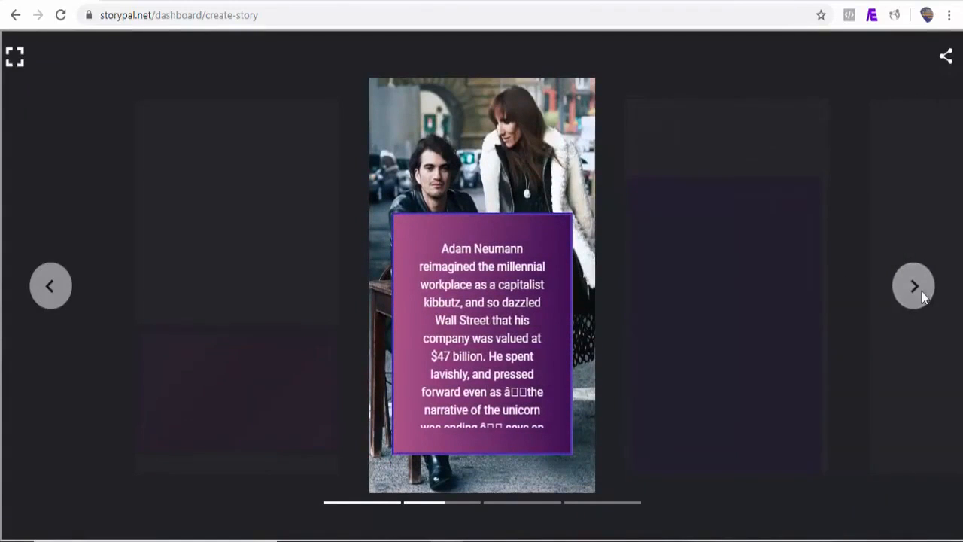
click(921, 293)
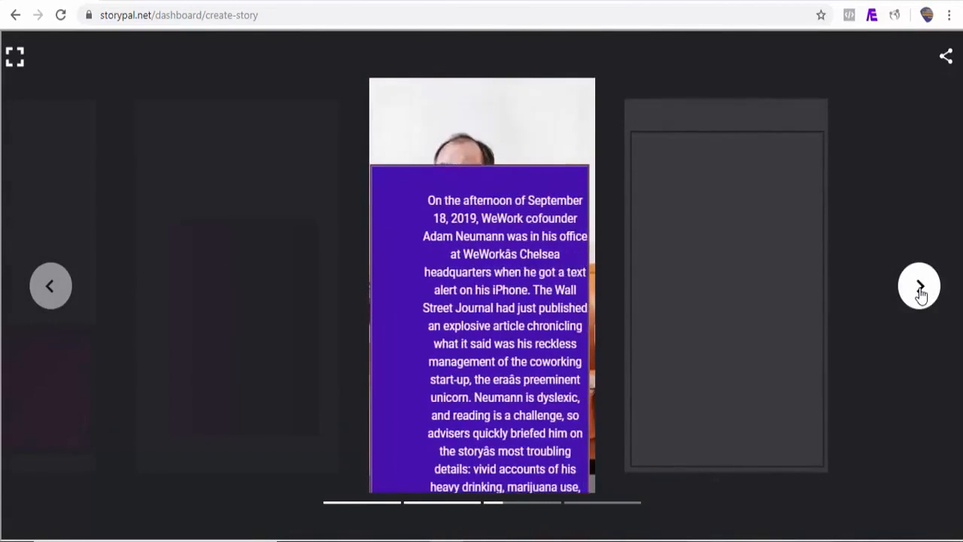
click(921, 293)
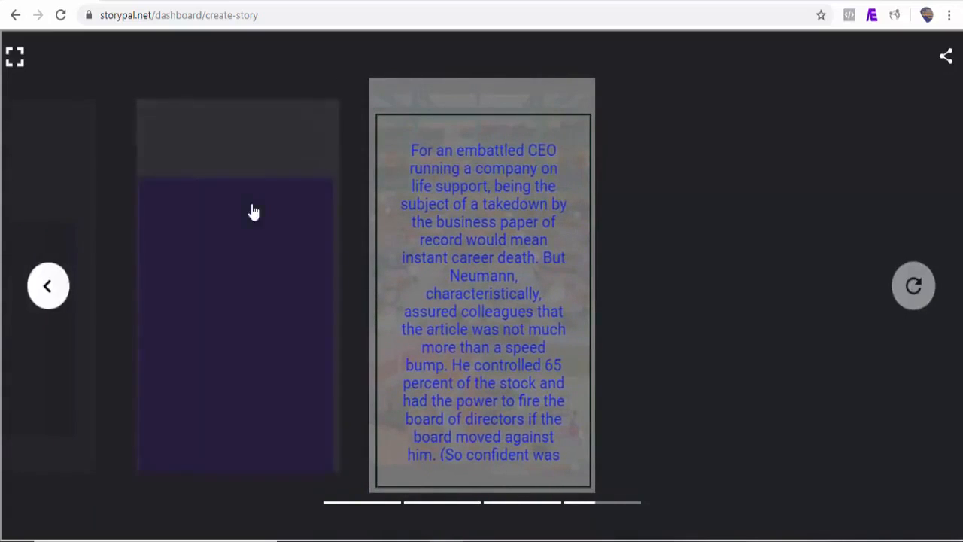
click(15, 57)
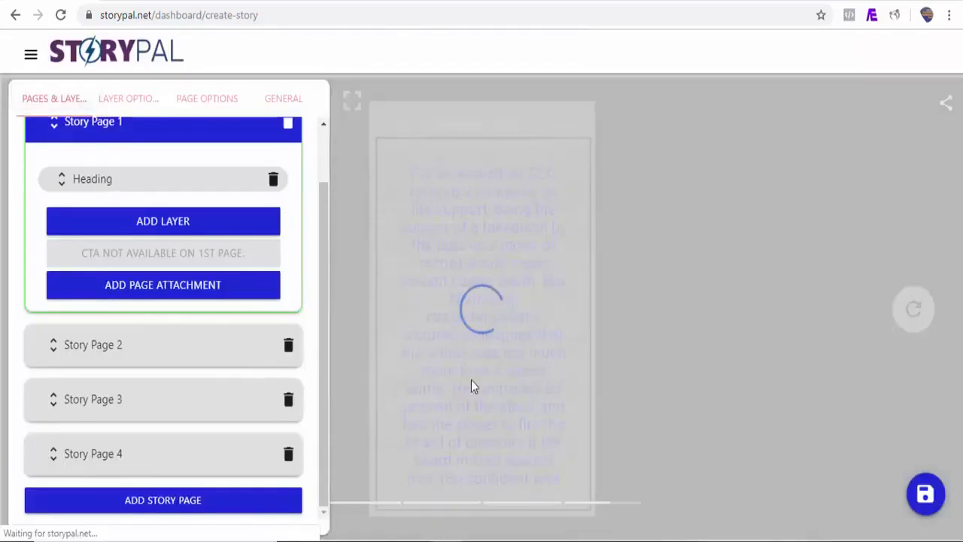
Step: Open the story's general information settings
click(289, 100)
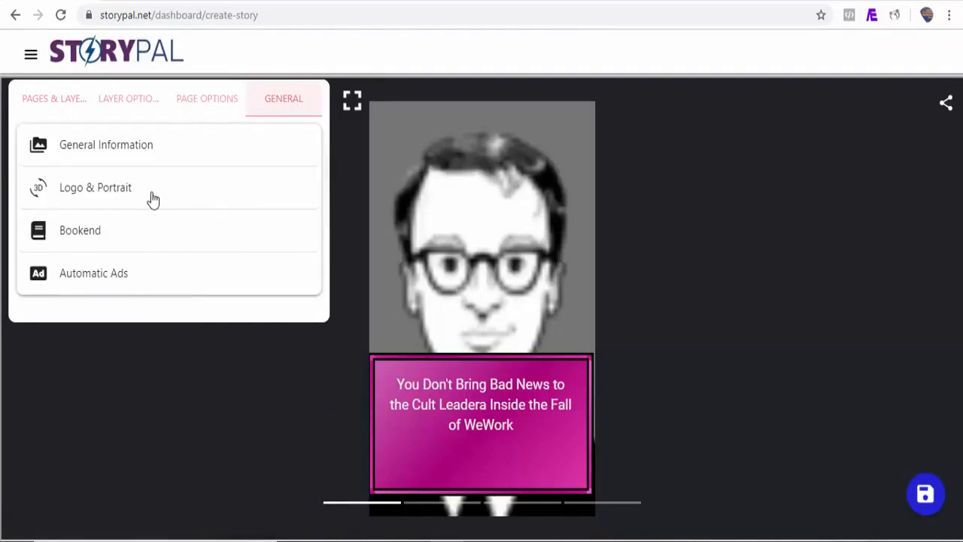
click(129, 157)
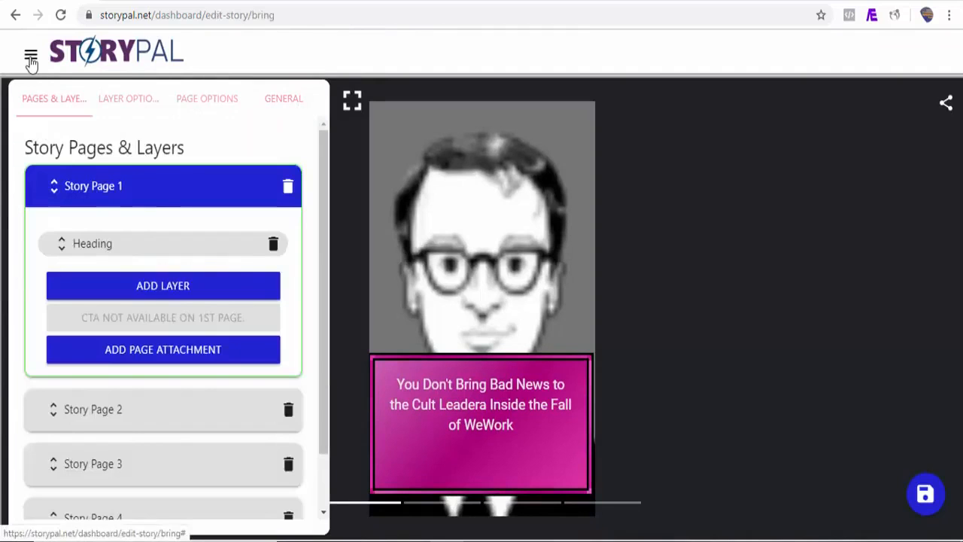
Step: Go to My Stories and start a new story that takes its pages from an RSS feed
click(31, 59)
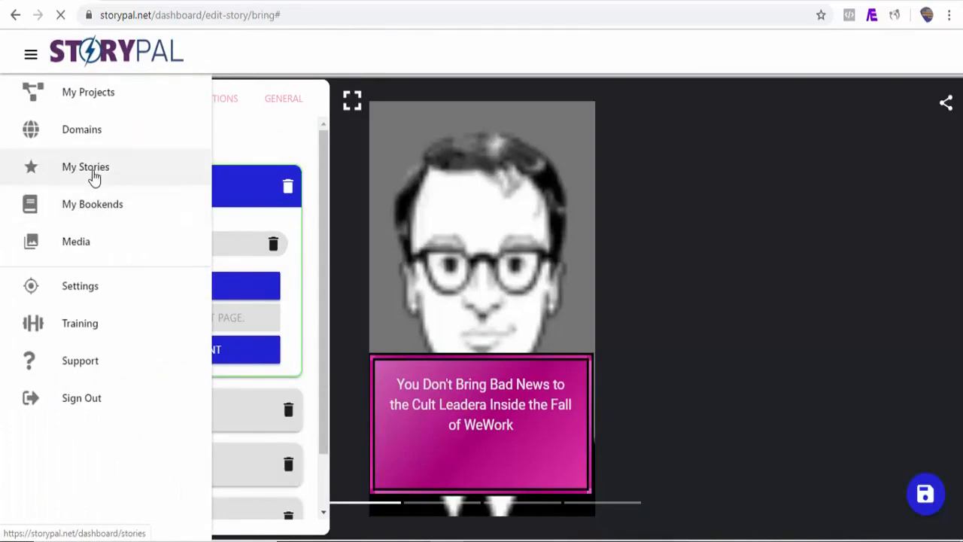
click(94, 175)
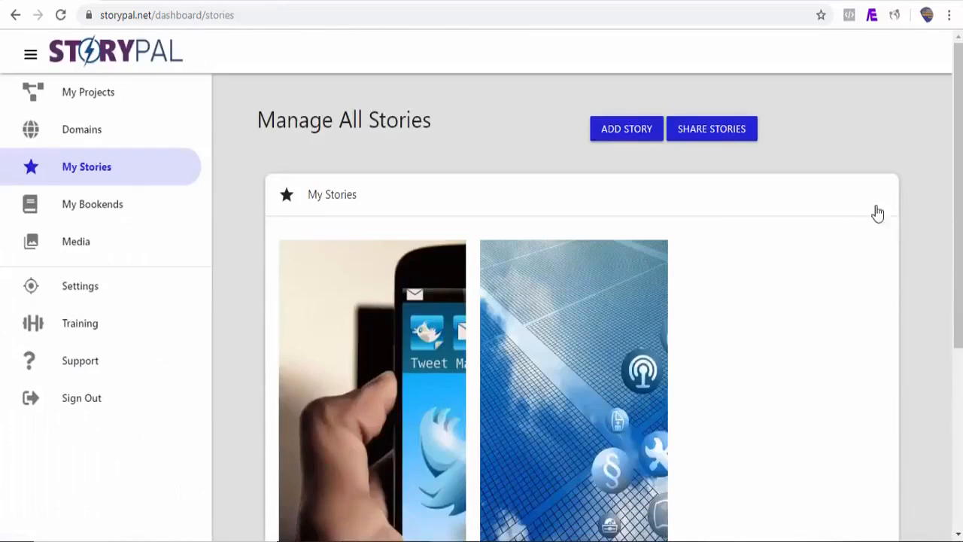
scroll(878, 213, down, 3)
scroll(878, 213, up, 2)
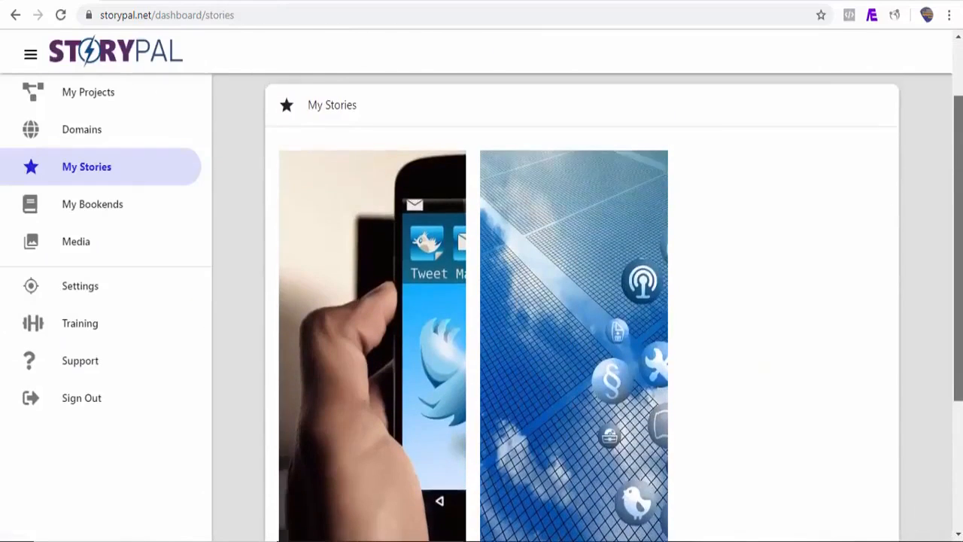
scroll(627, 223, up, 2)
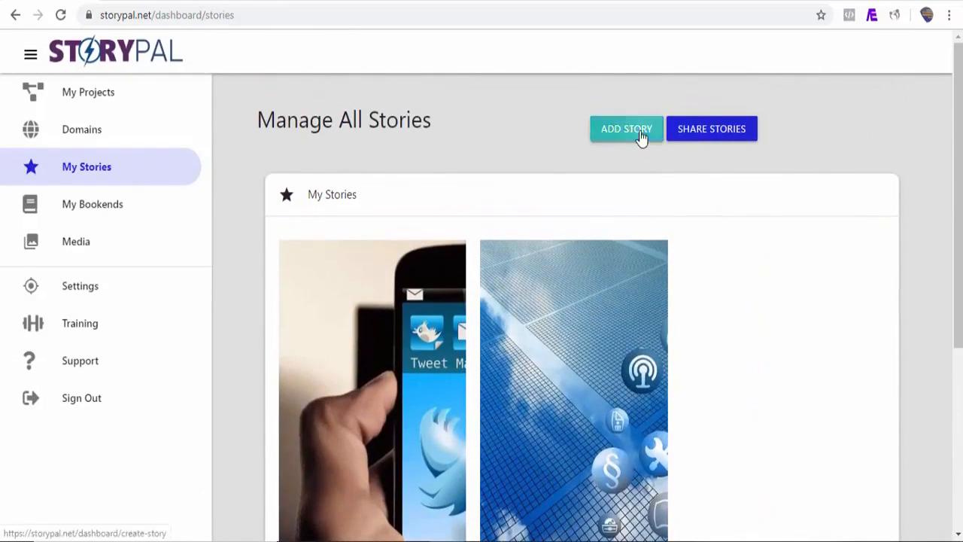
click(642, 140)
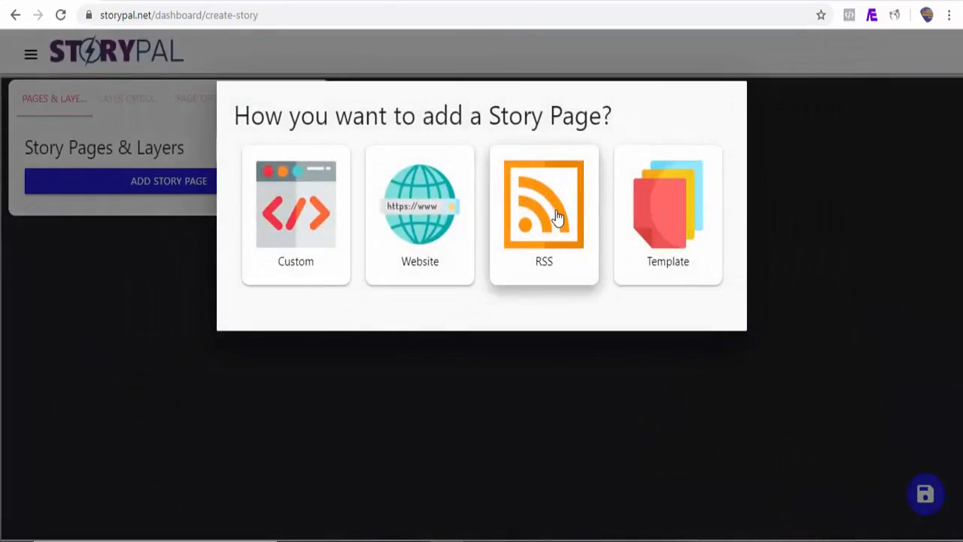
click(558, 217)
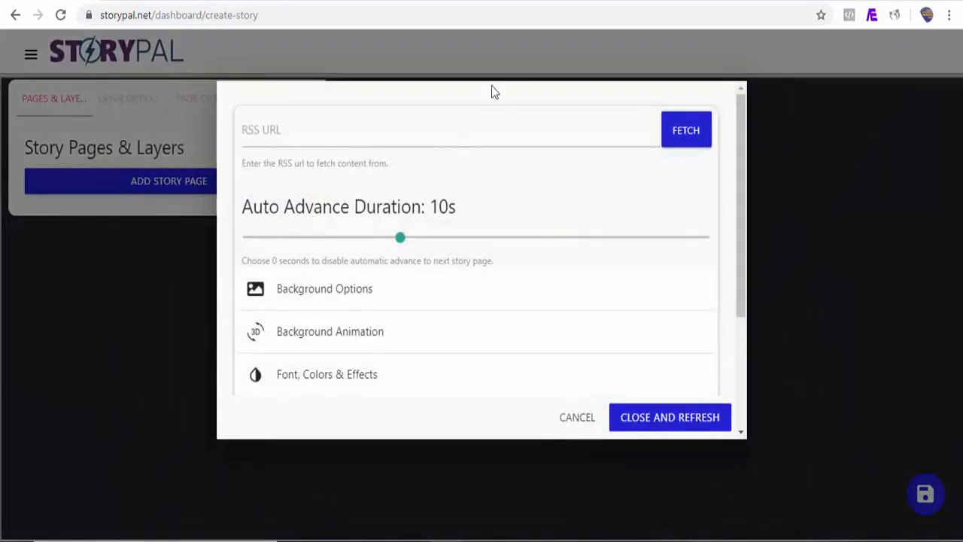
Step: Switch to the Mashable homepage and open its page source
click(568, 1)
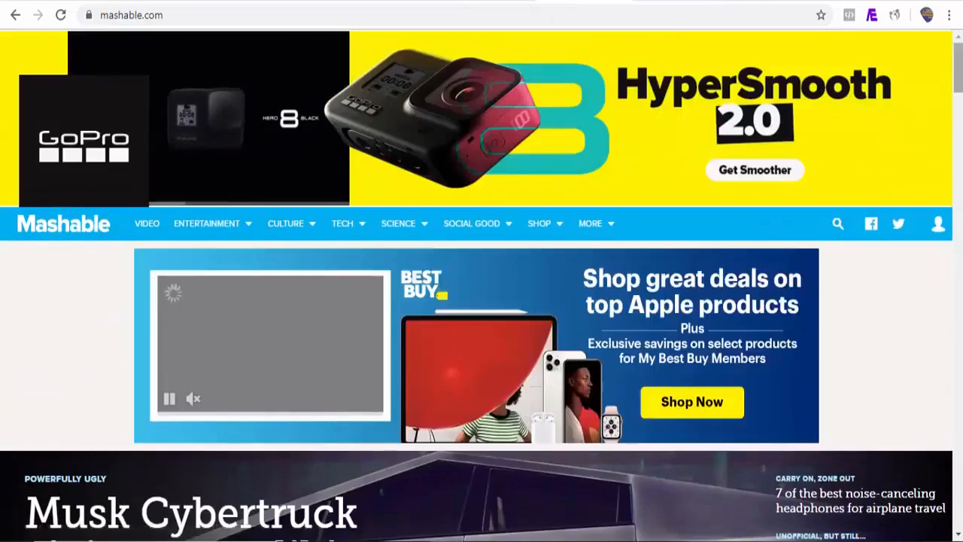
scroll(903, 159, down, 10)
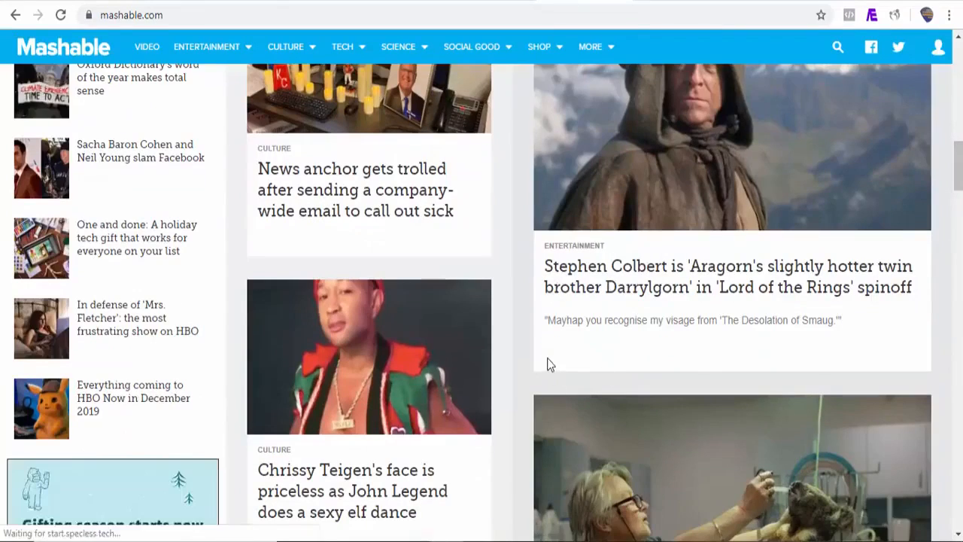
right_click(519, 386)
click(563, 358)
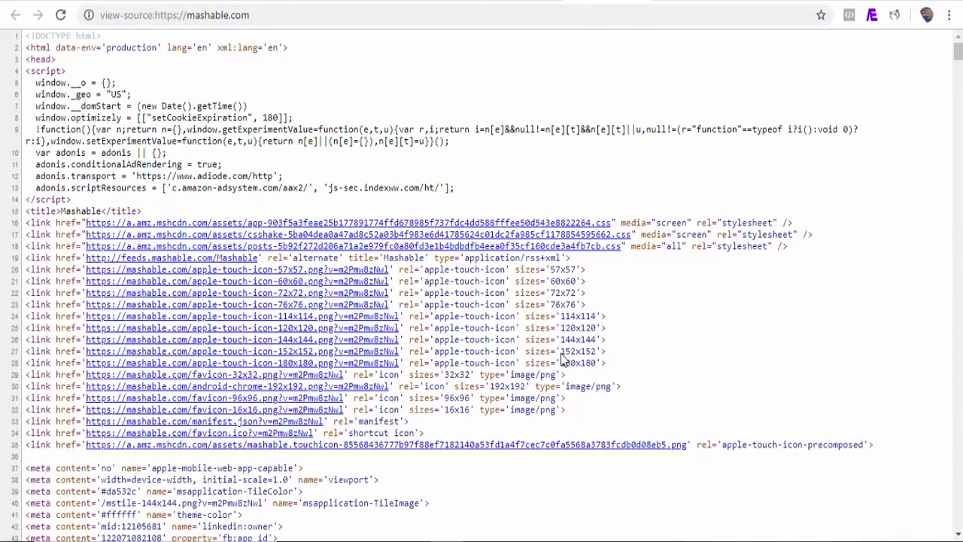
key(ctrl+f)
text(rss)
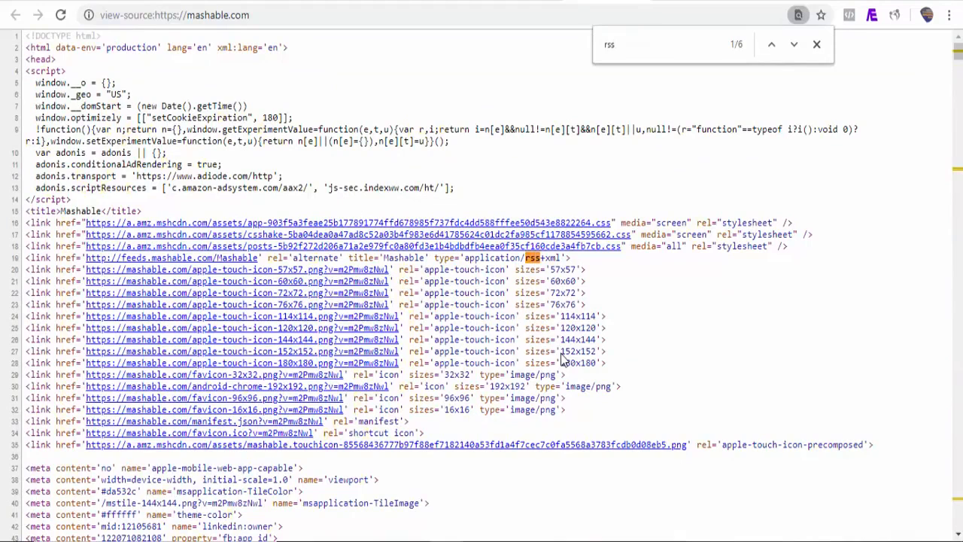
click(795, 47)
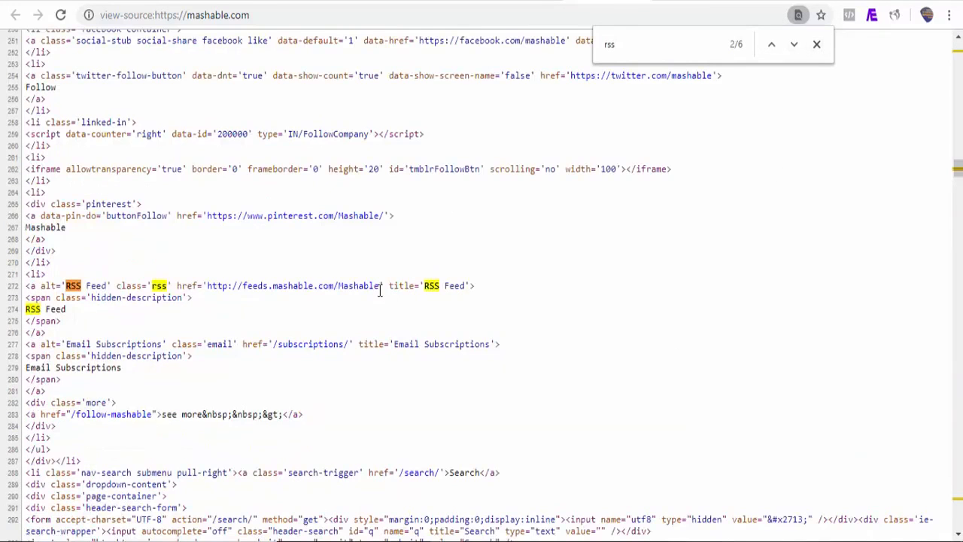
drag(380, 288, 227, 284)
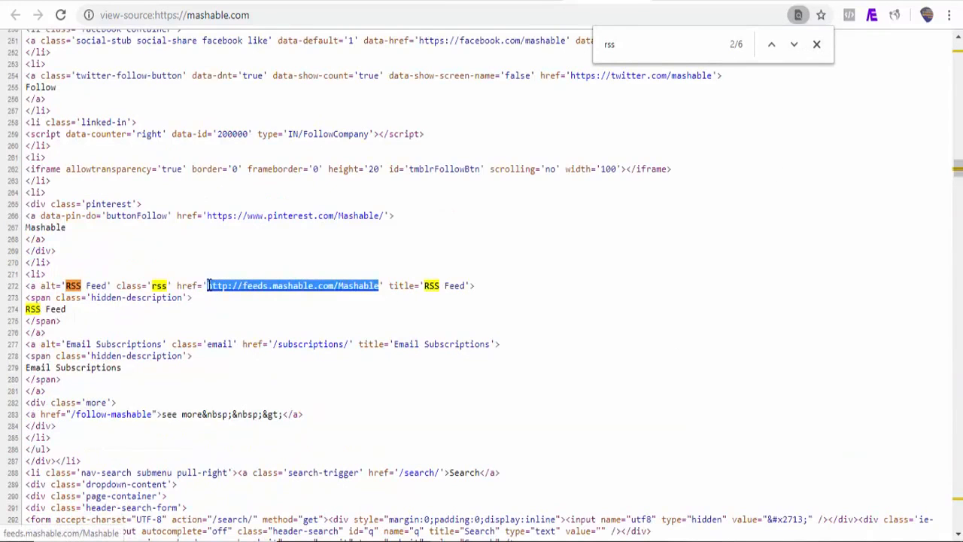
click(46, 1)
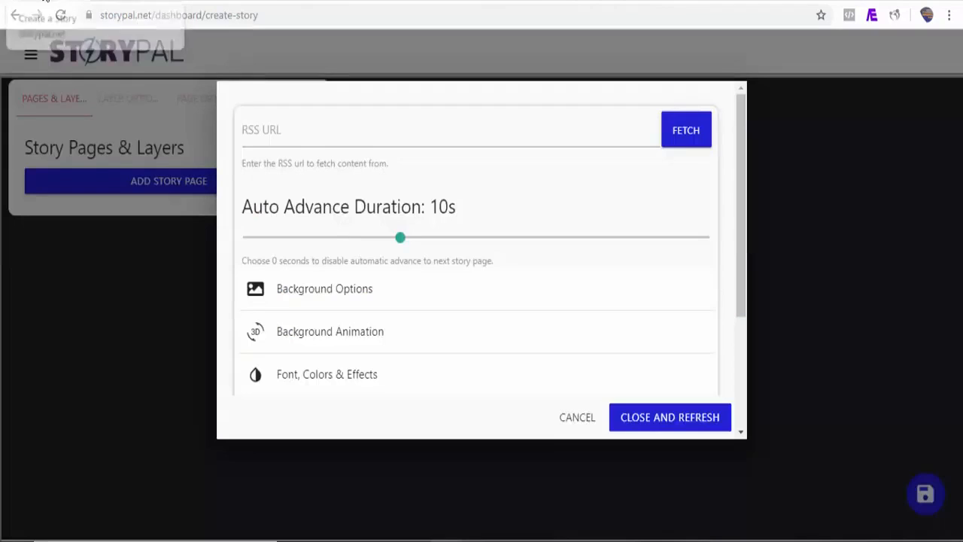
click(327, 134)
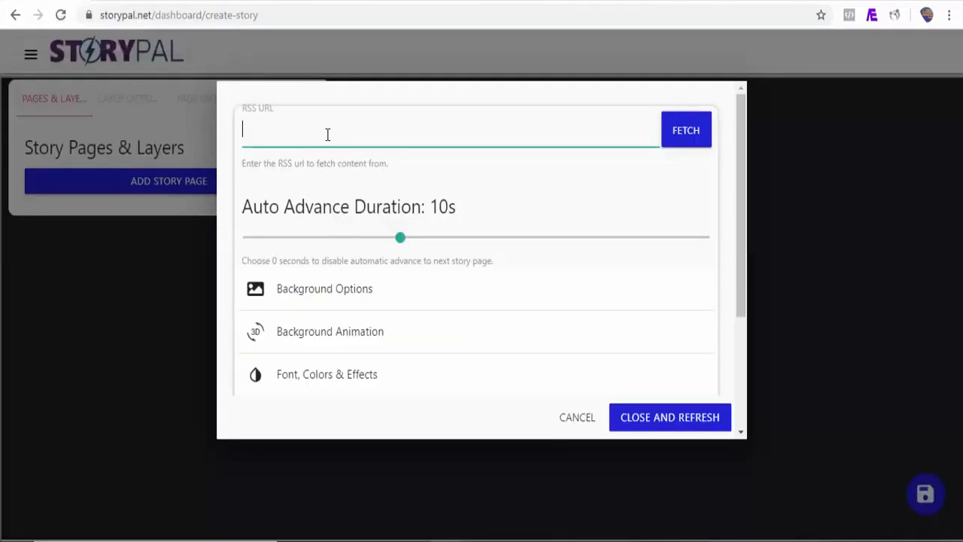
text(http://feeds.mashable.com/Mashable)
Step: Choose a text animation for the fetched content in the RSS story's content options
drag(746, 247, 742, 274)
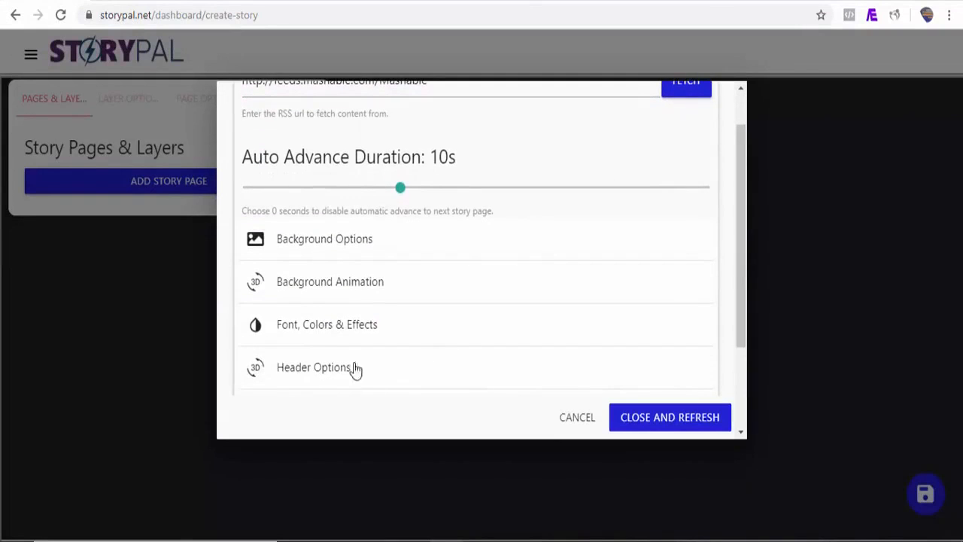
click(347, 331)
mouse_move(740, 258)
mouse_down()
mouse_move(739, 312)
mouse_move(734, 224)
mouse_move(735, 251)
mouse_up()
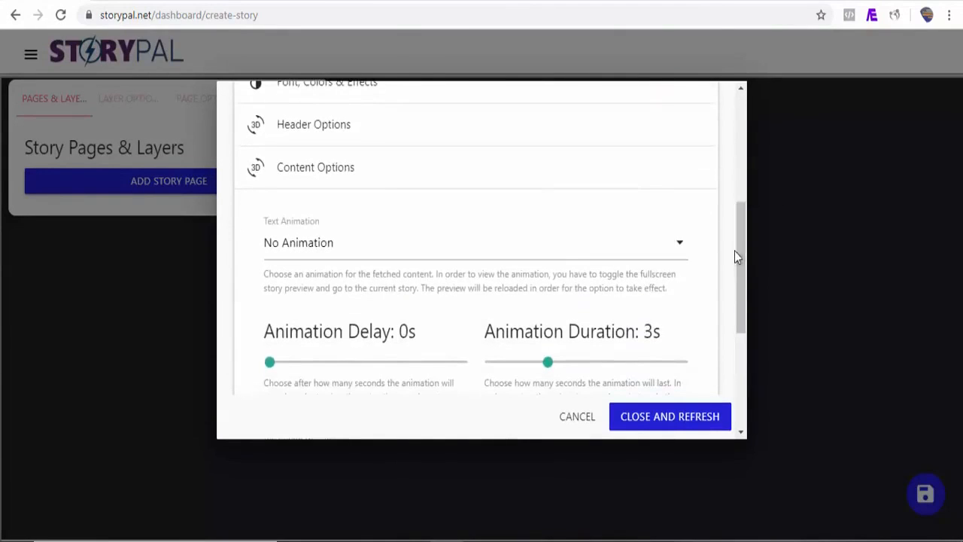
click(557, 250)
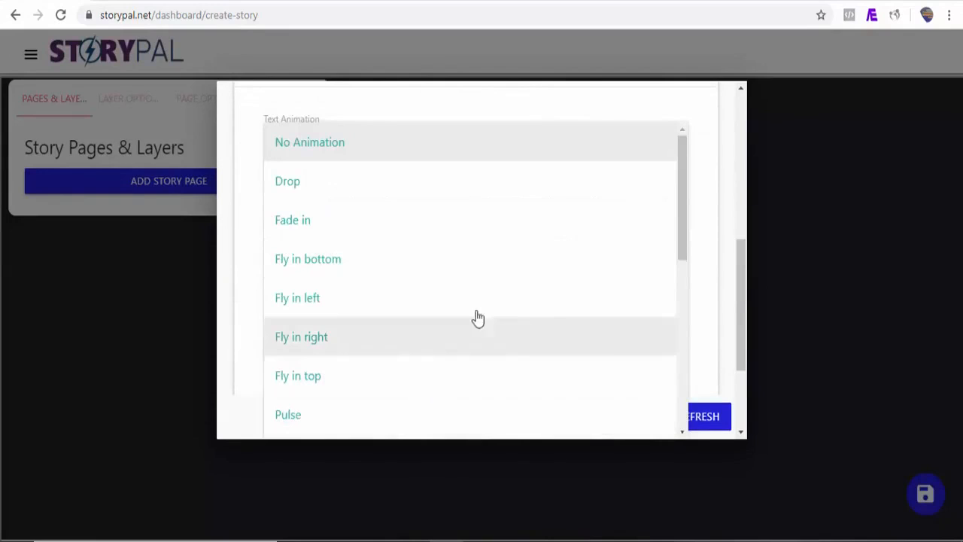
click(427, 204)
Step: Set the fetched content's button text to "Learn More"
drag(741, 297, 742, 351)
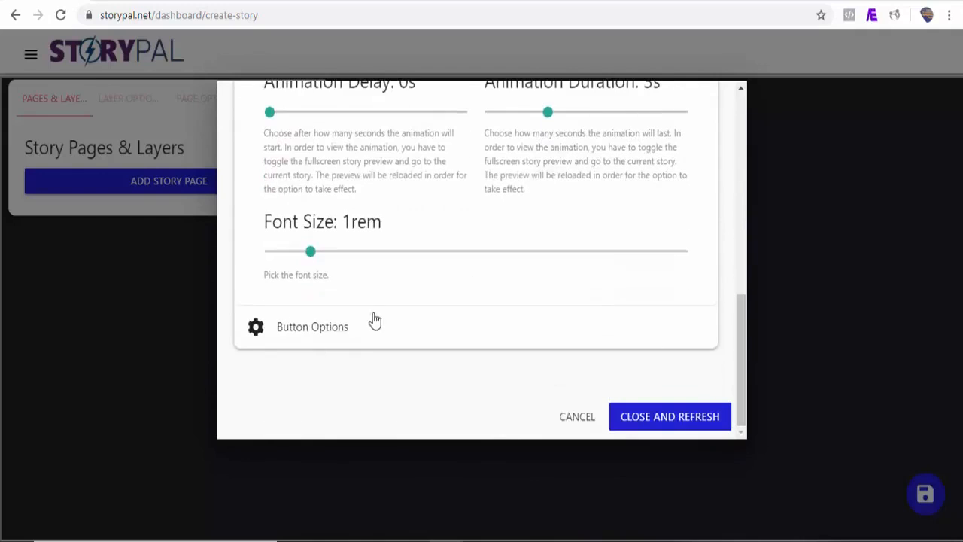
click(332, 343)
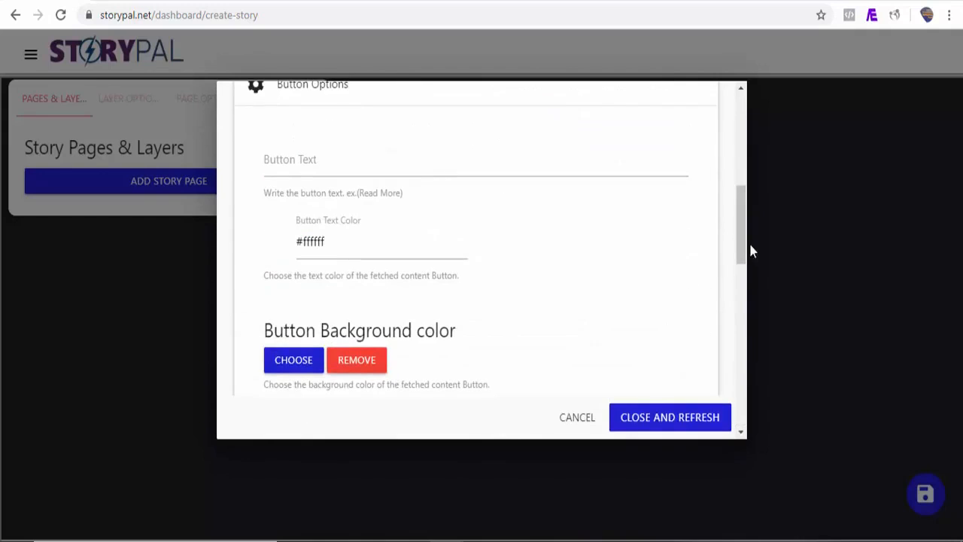
drag(742, 247, 737, 222)
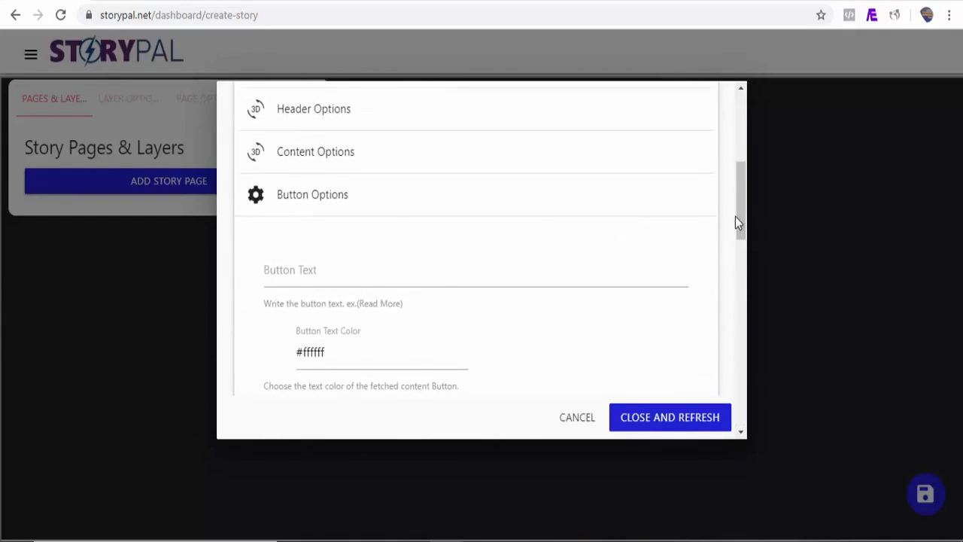
click(336, 283)
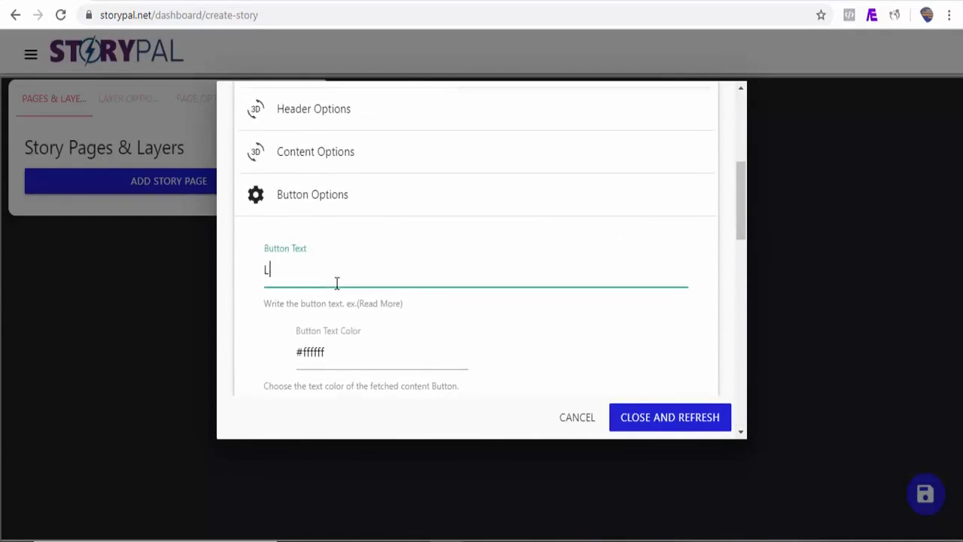
text(Learn More)
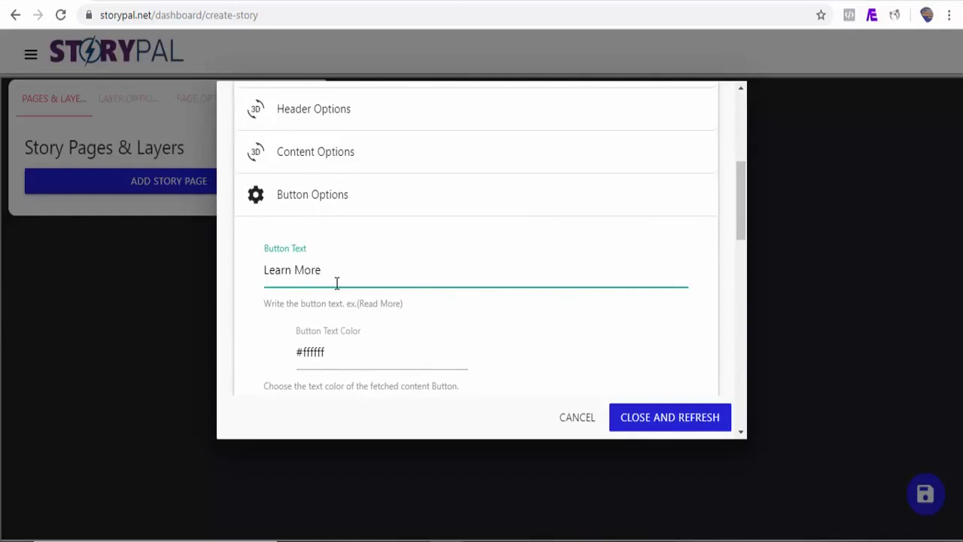
drag(742, 202, 748, 156)
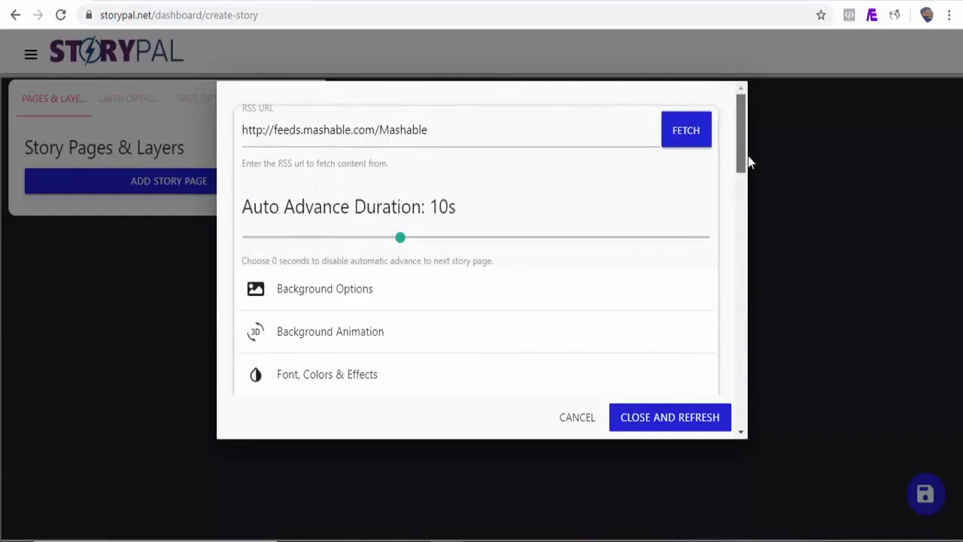
Step: Fetch the feed without auto-creating pages and manually add the Ultimate Ears speaker, stand mixers, Facebook and Microsoft laptop deals articles as story pages
click(686, 135)
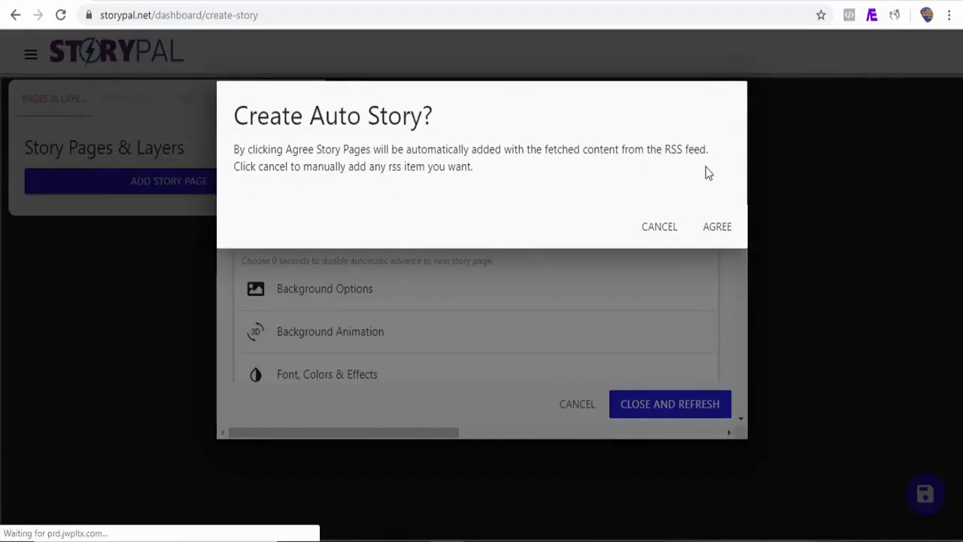
click(662, 232)
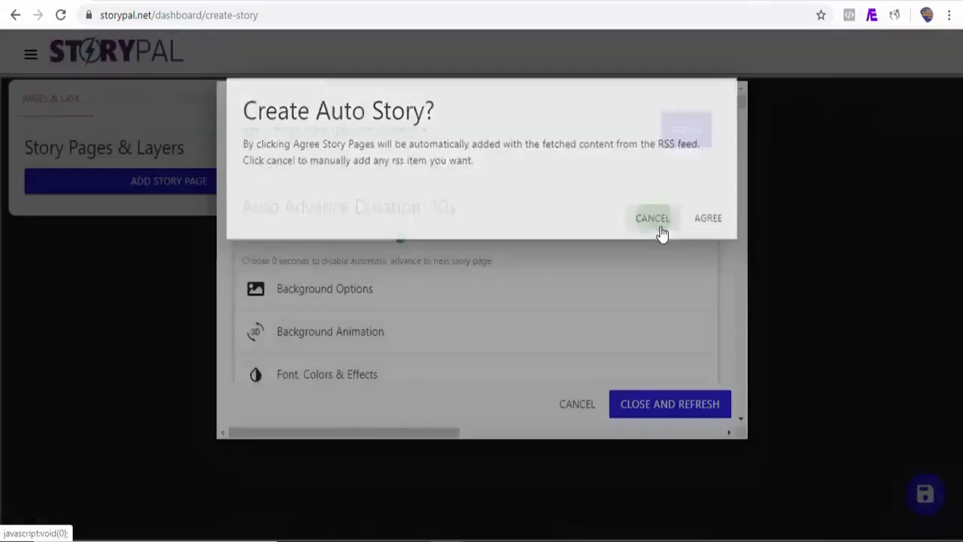
drag(742, 101, 742, 139)
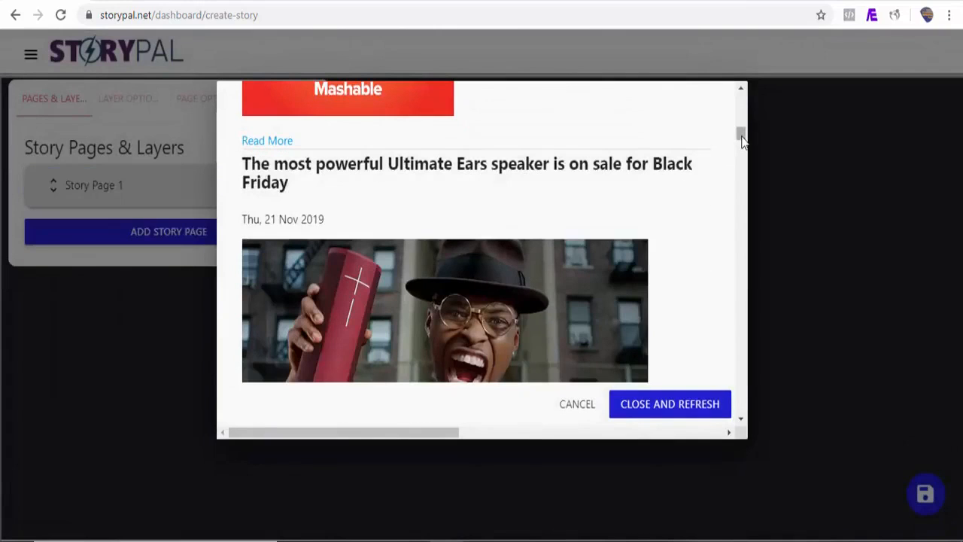
drag(742, 138, 741, 150)
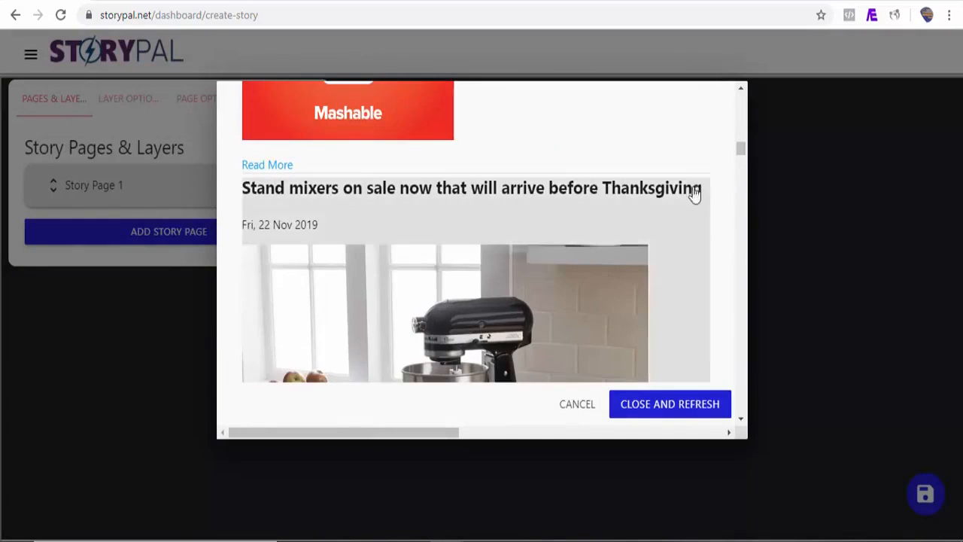
click(690, 216)
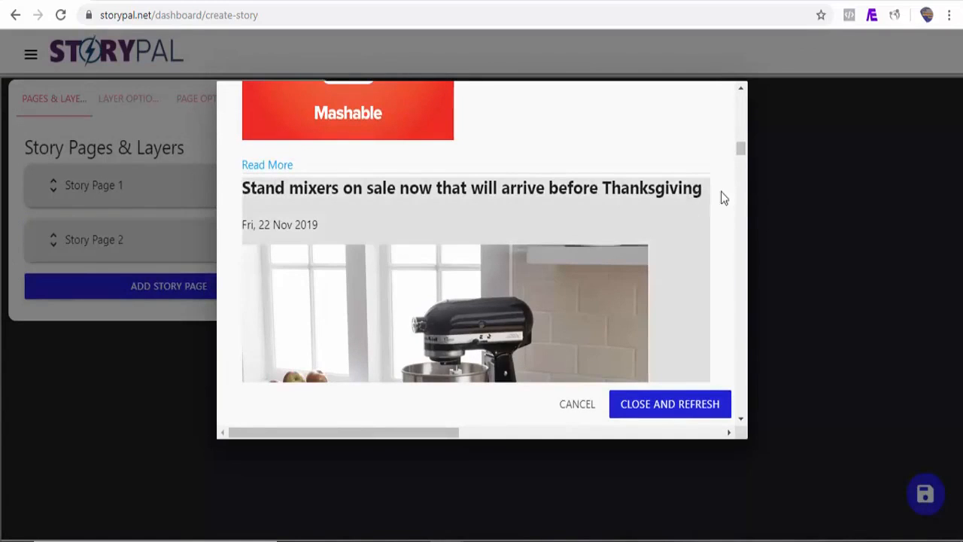
drag(741, 155, 741, 210)
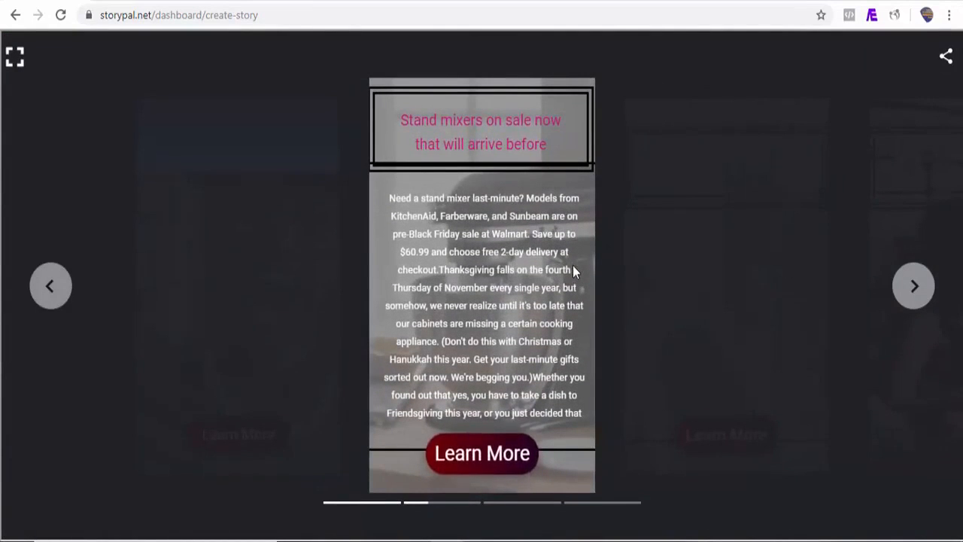
Step: Look through the remaining pages of the RSS story in the full-screen preview and return to the editor
click(918, 292)
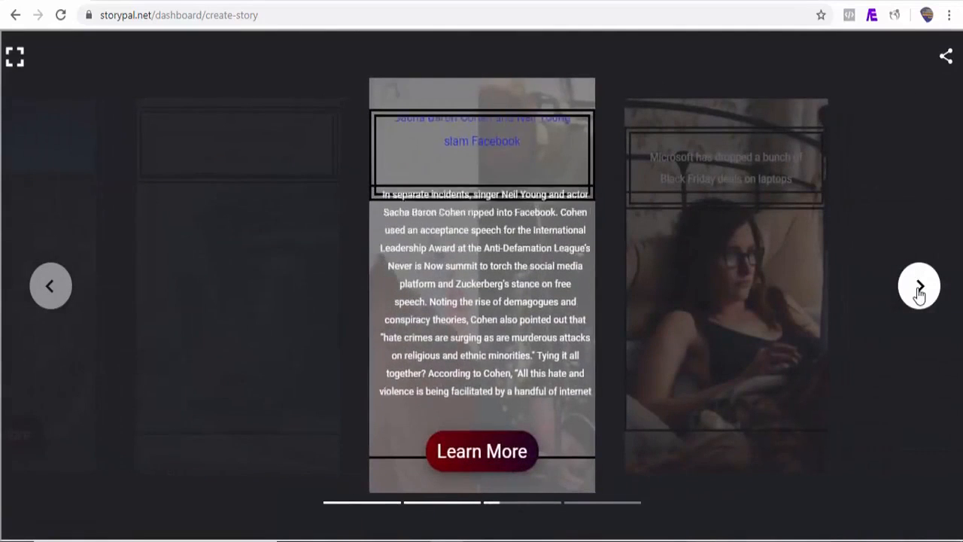
click(919, 292)
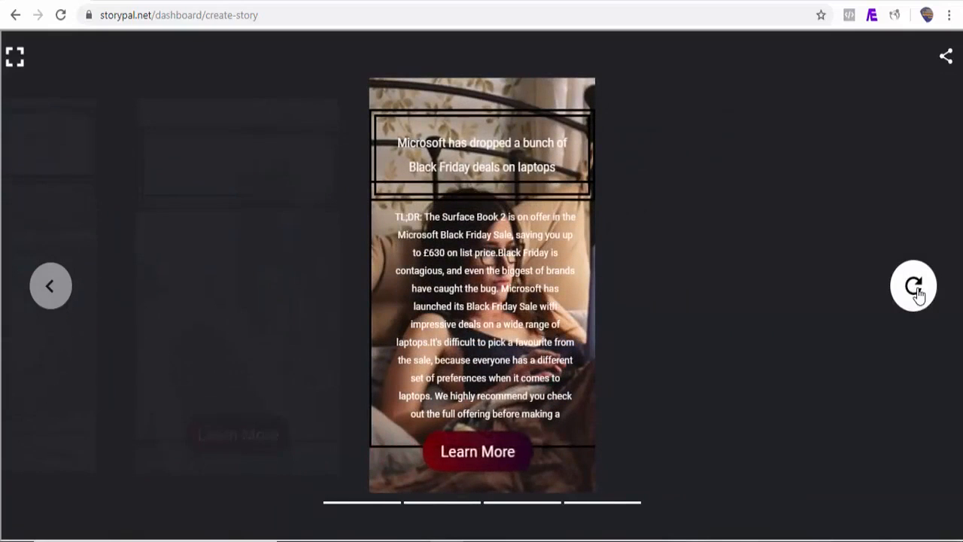
click(18, 59)
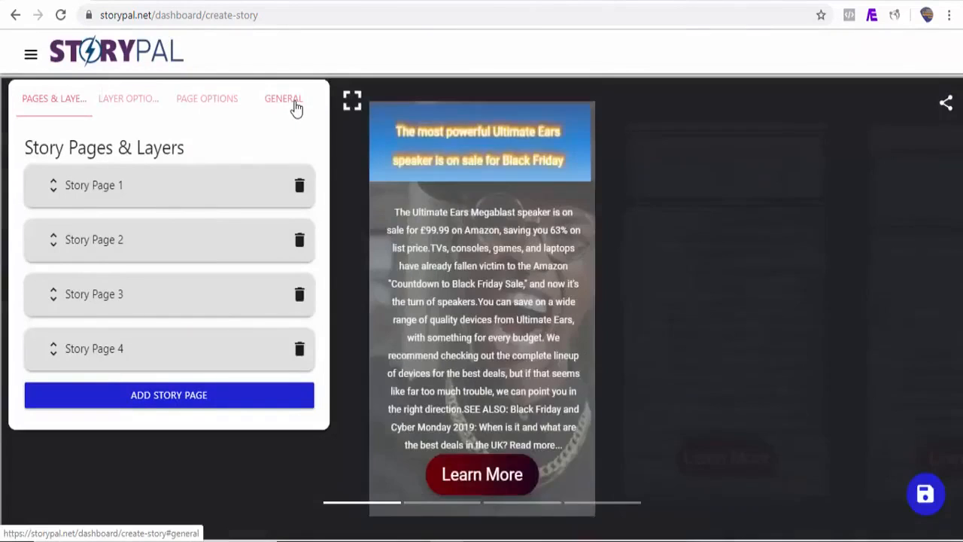
Step: Set the "camping, bedford, dormobile" image as the Mashable story's poster portrait and save the story
click(296, 110)
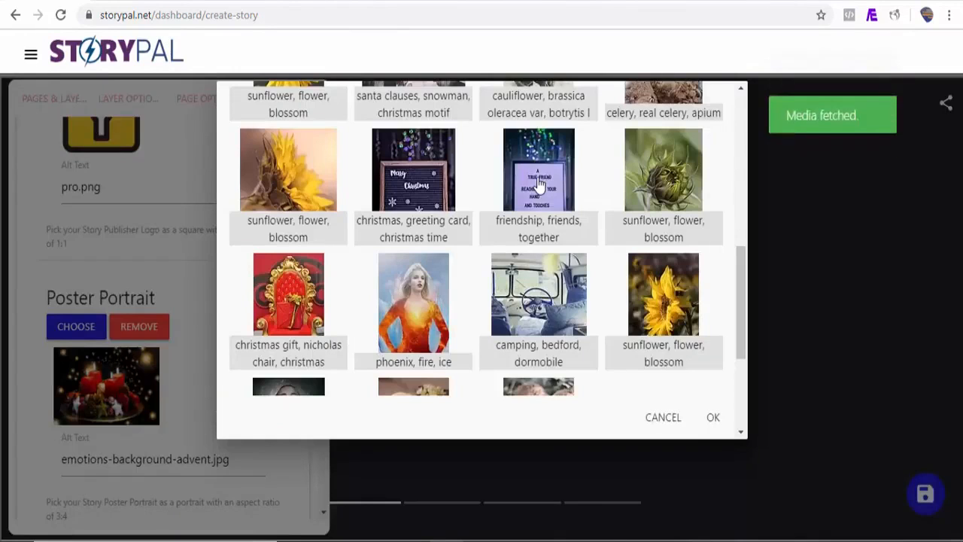
click(539, 183)
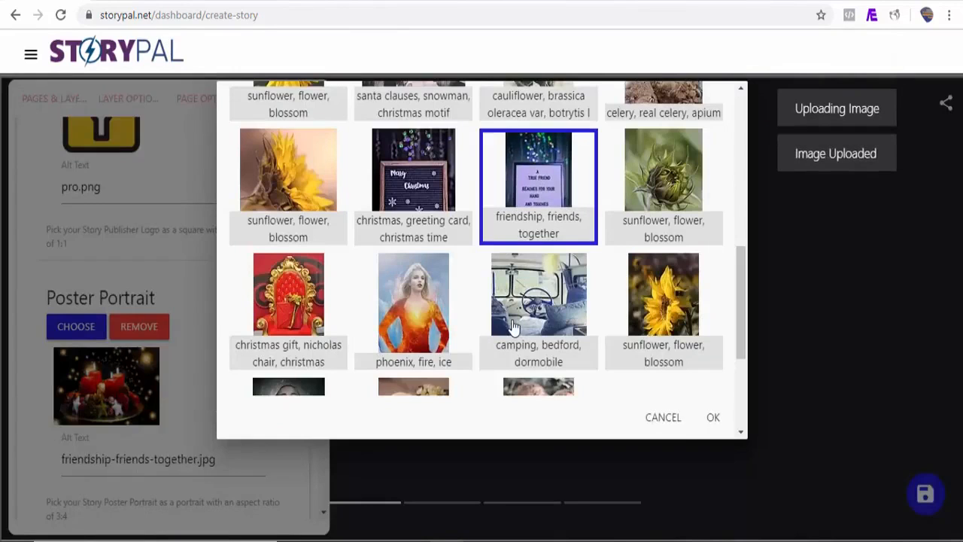
click(529, 350)
click(715, 419)
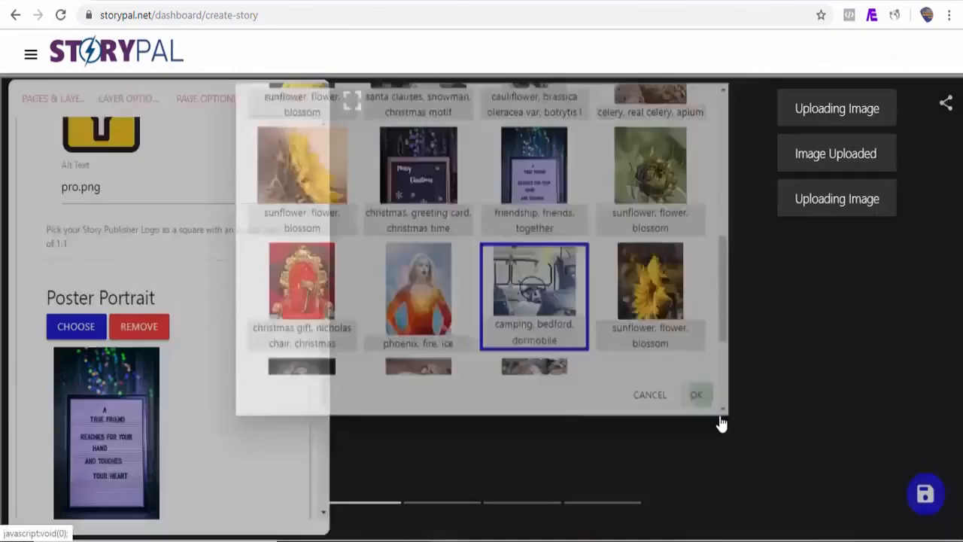
click(927, 497)
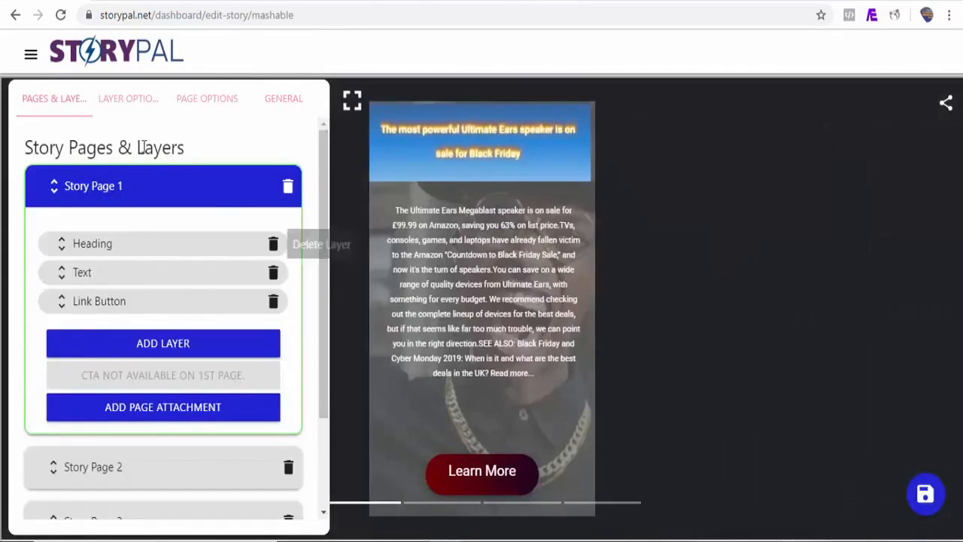
Step: Create a bookend titled "Demo bookend" with Email, Facebook, LinkedIn, Pinterest, Tumblr, Twitter and Whatsapp as share providers
click(31, 55)
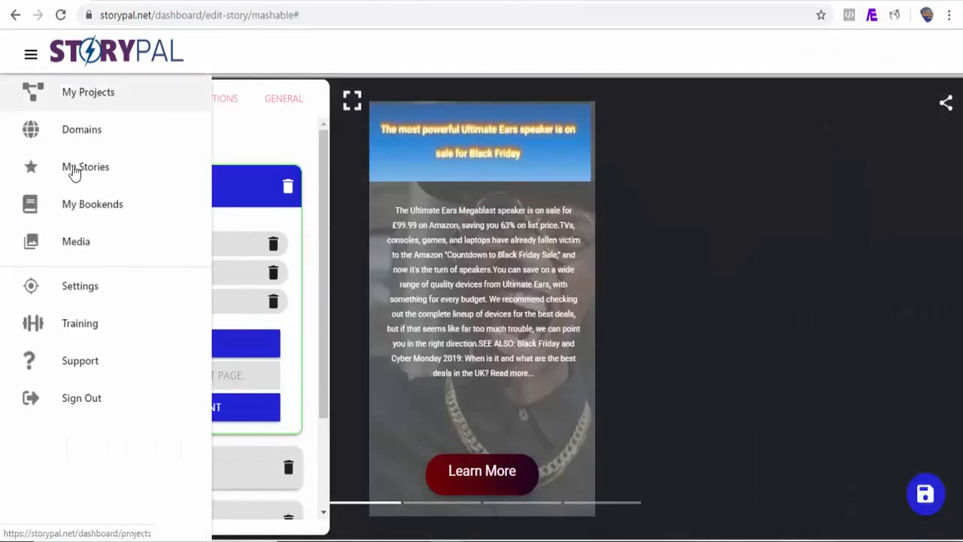
click(93, 205)
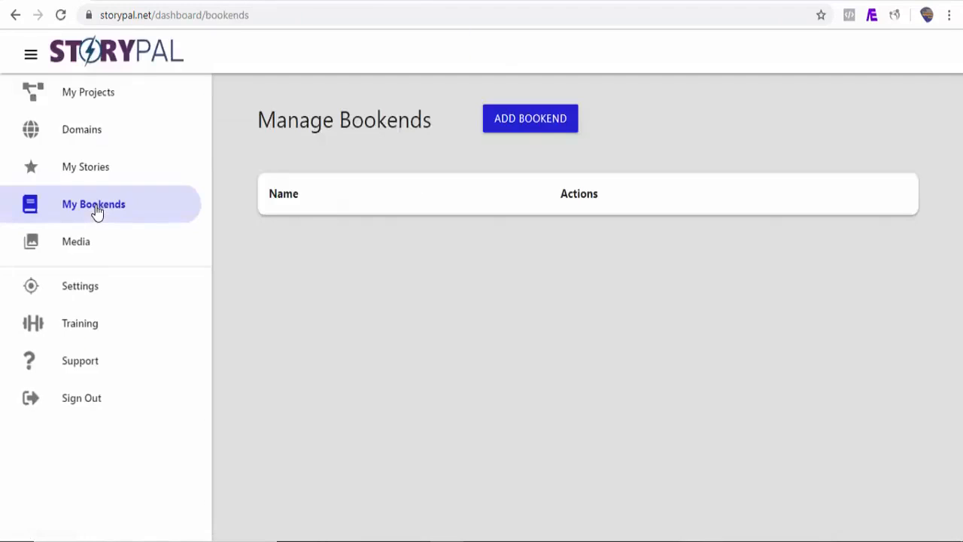
click(545, 130)
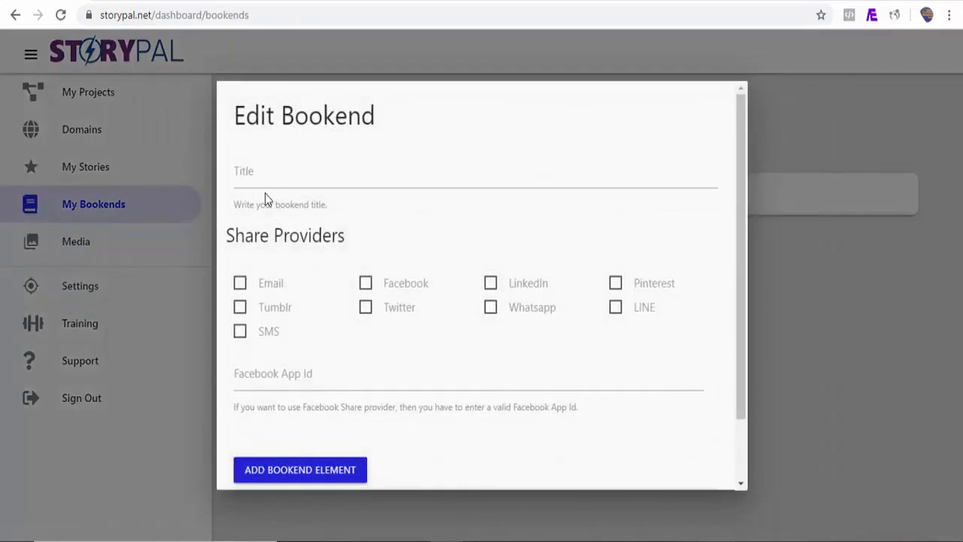
click(262, 181)
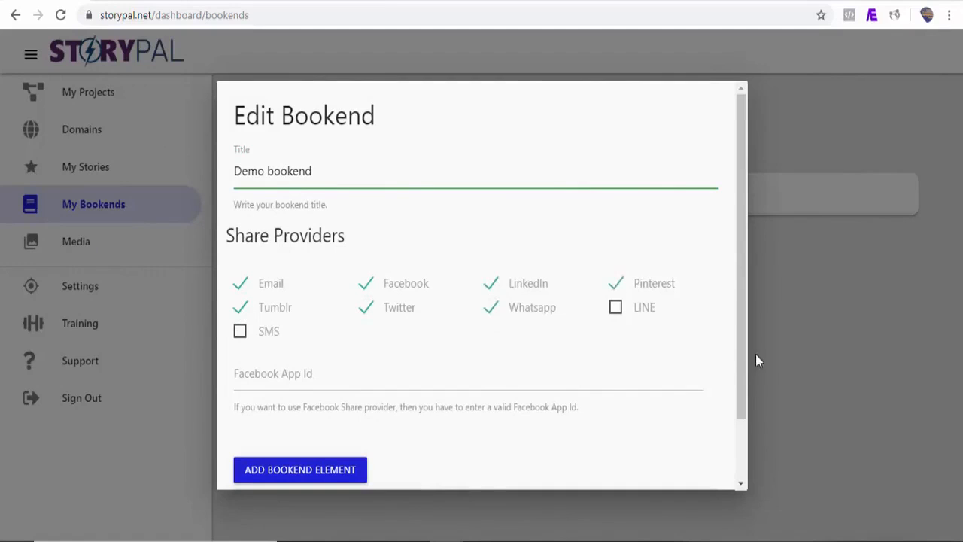
drag(746, 357, 742, 422)
click(712, 466)
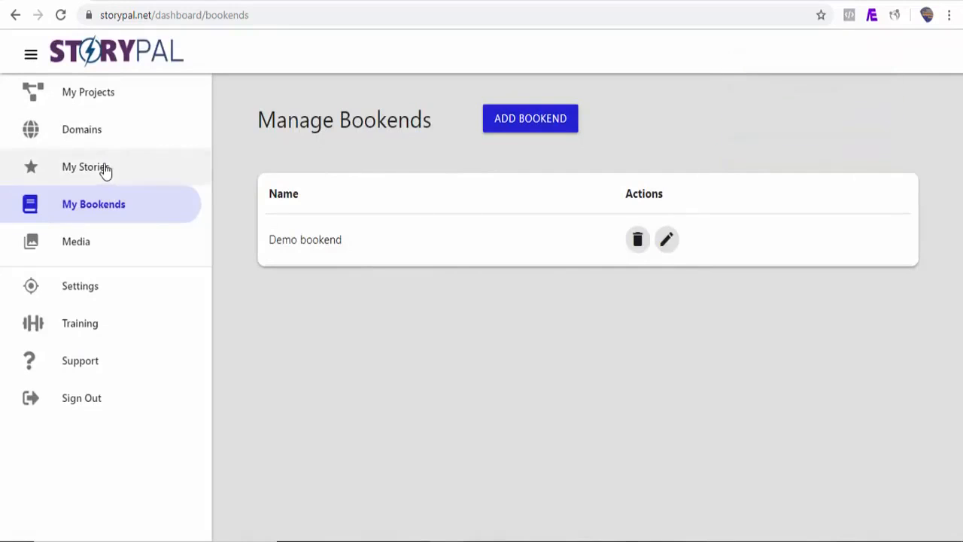
Step: Assign "Demo bookend" to the "What Exactly Is Google AMP Story?" story and save it
click(104, 171)
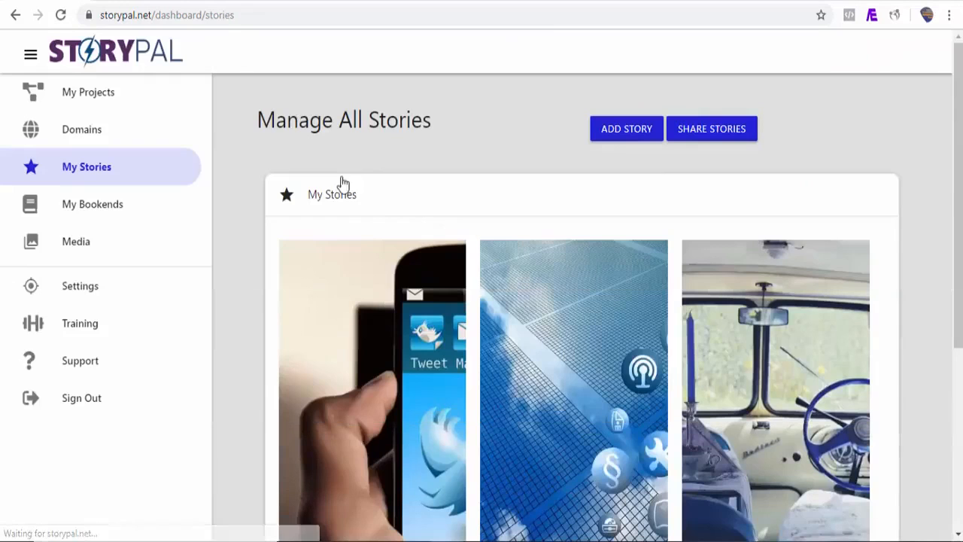
scroll(953, 376, down, 3)
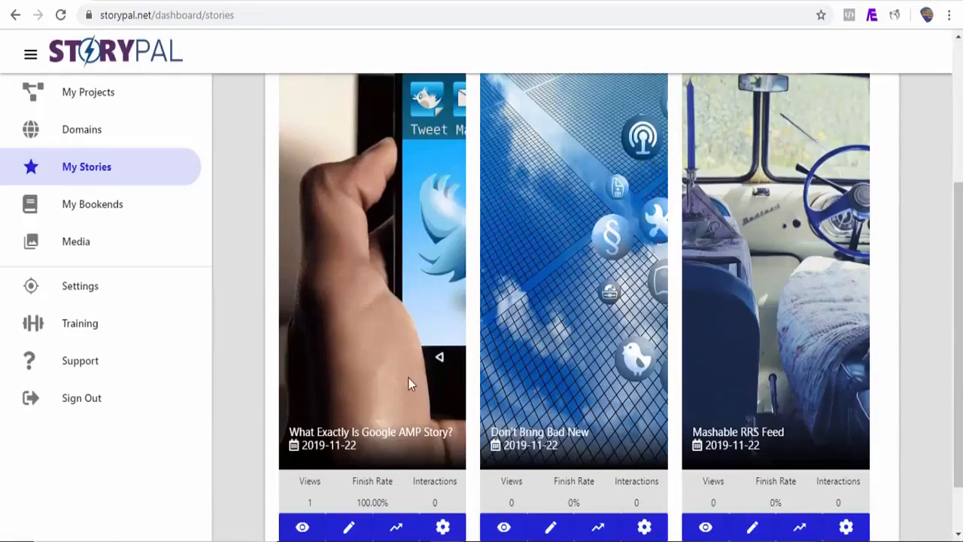
click(350, 528)
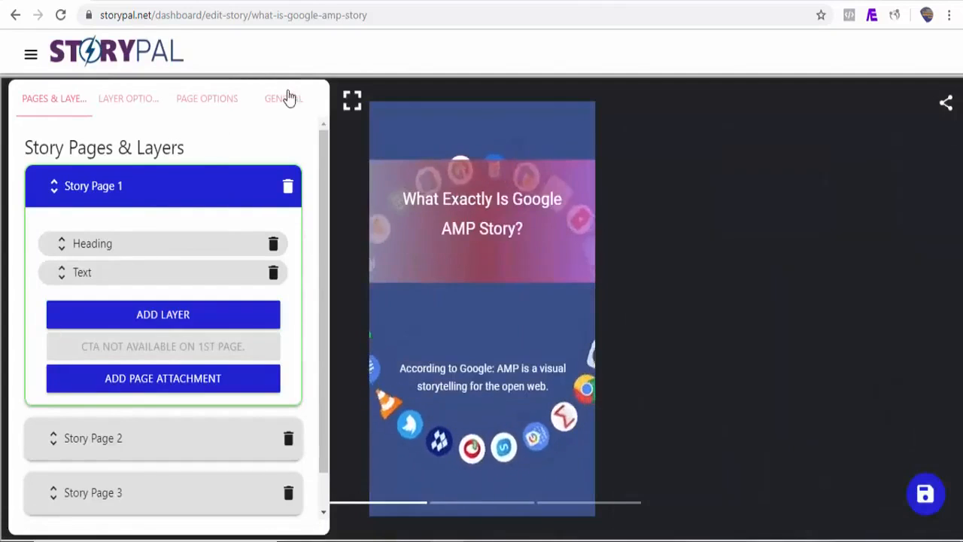
click(290, 103)
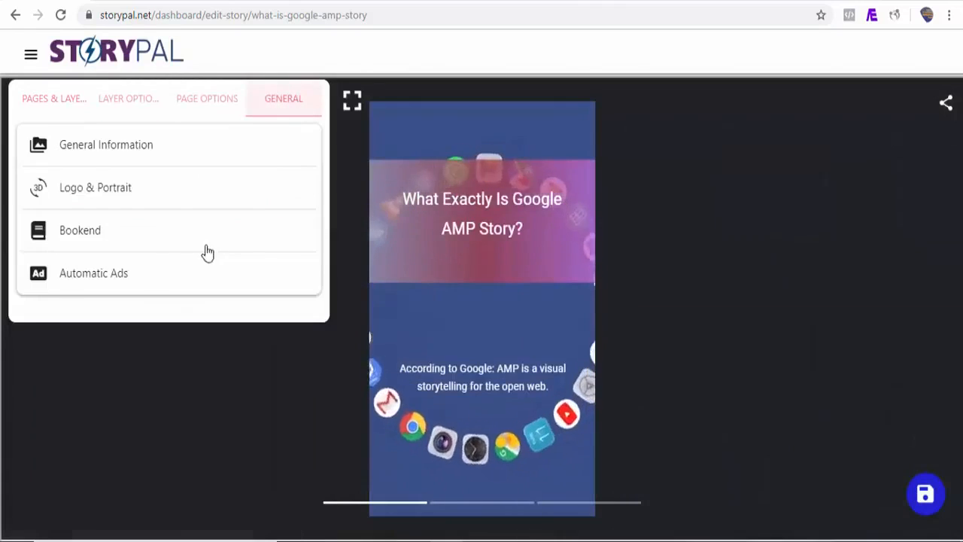
click(128, 243)
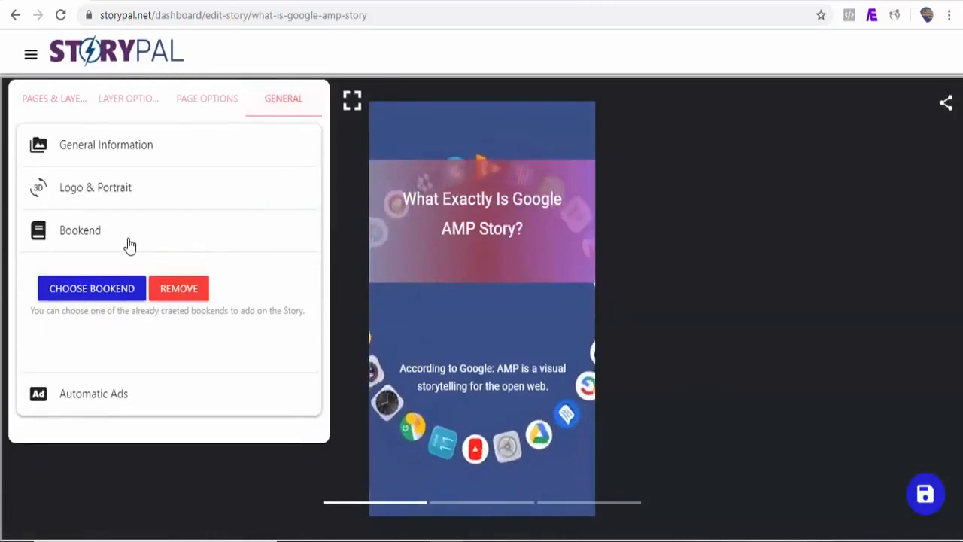
click(119, 297)
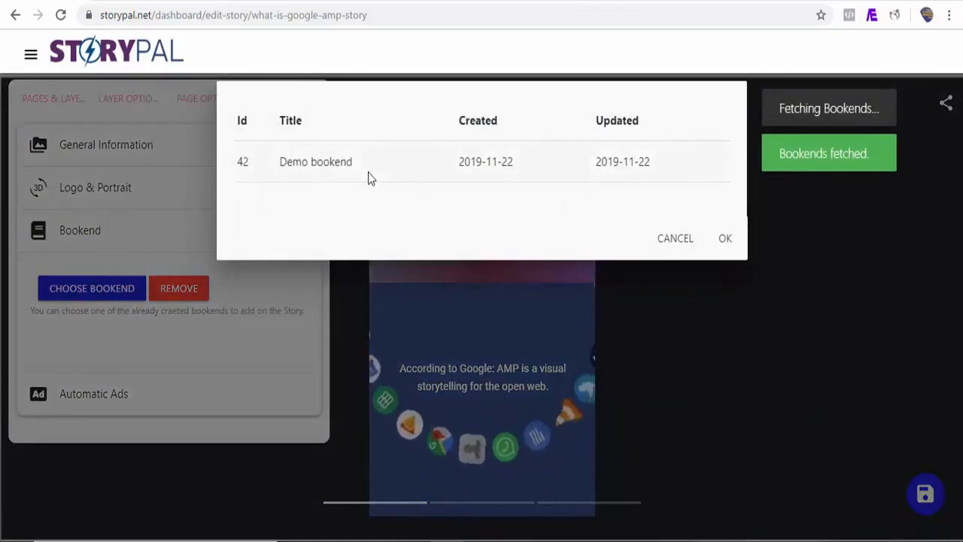
click(368, 177)
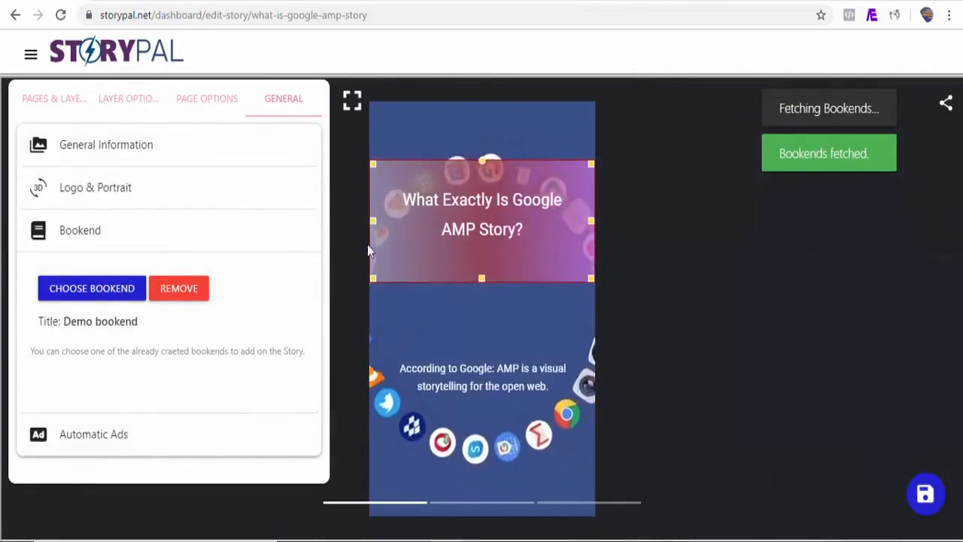
click(933, 496)
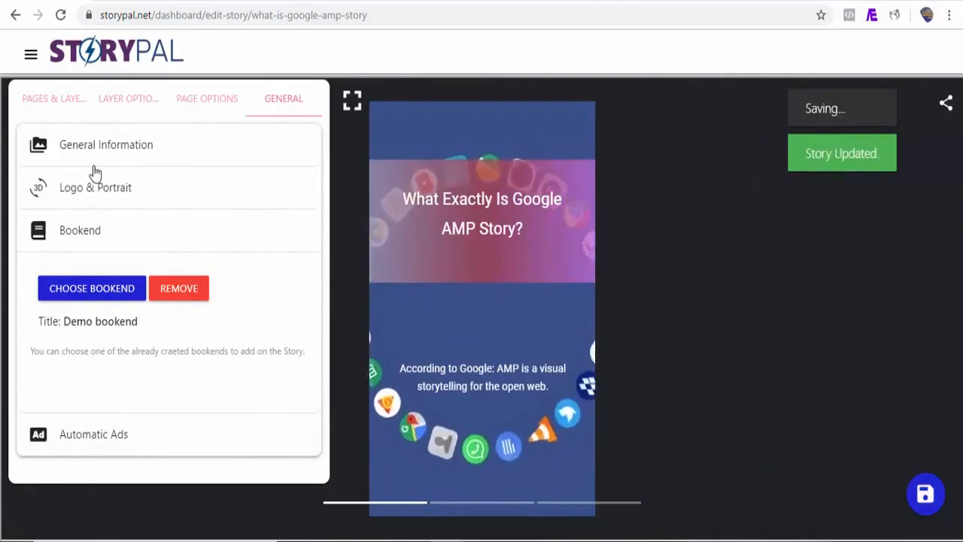
Step: Open the Mashable story for editing, assign "Demo bookend" to it and save it
click(31, 55)
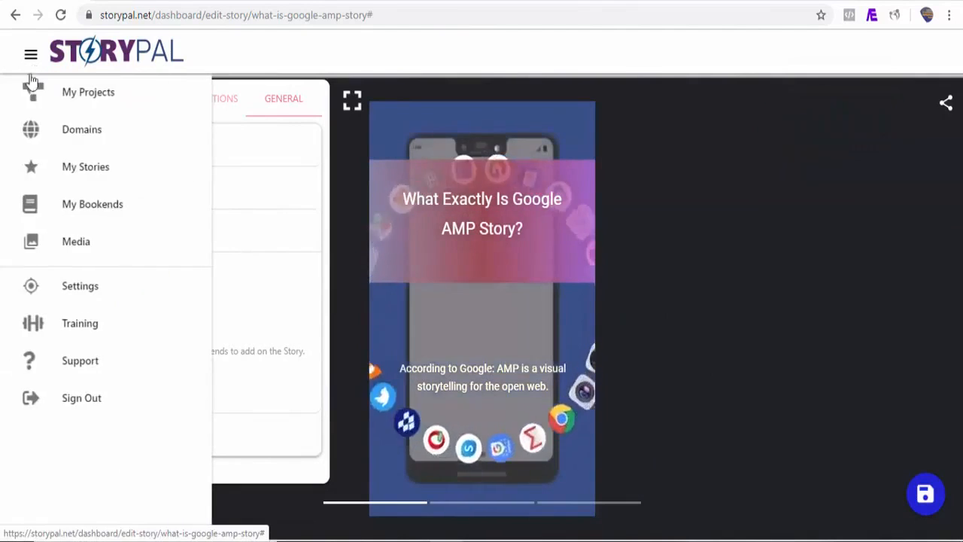
click(88, 201)
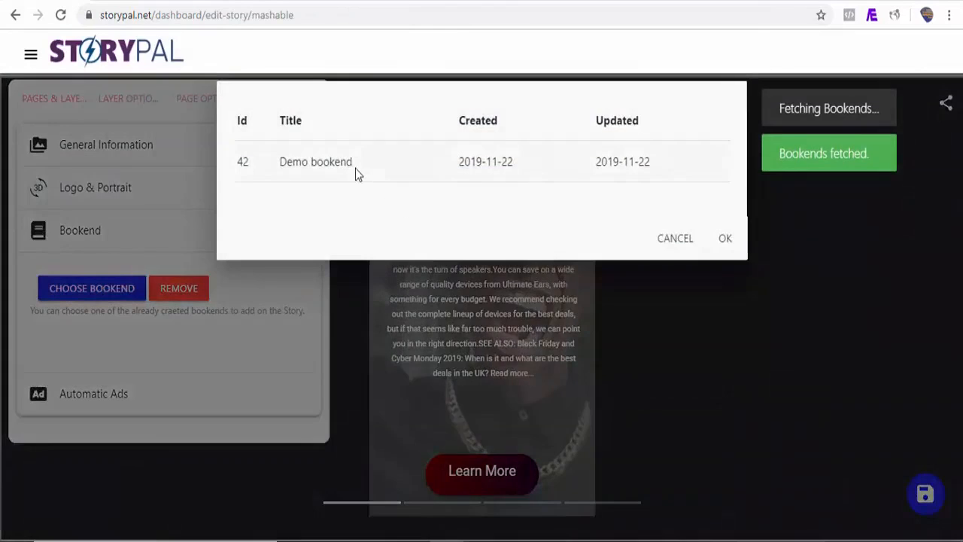
click(356, 168)
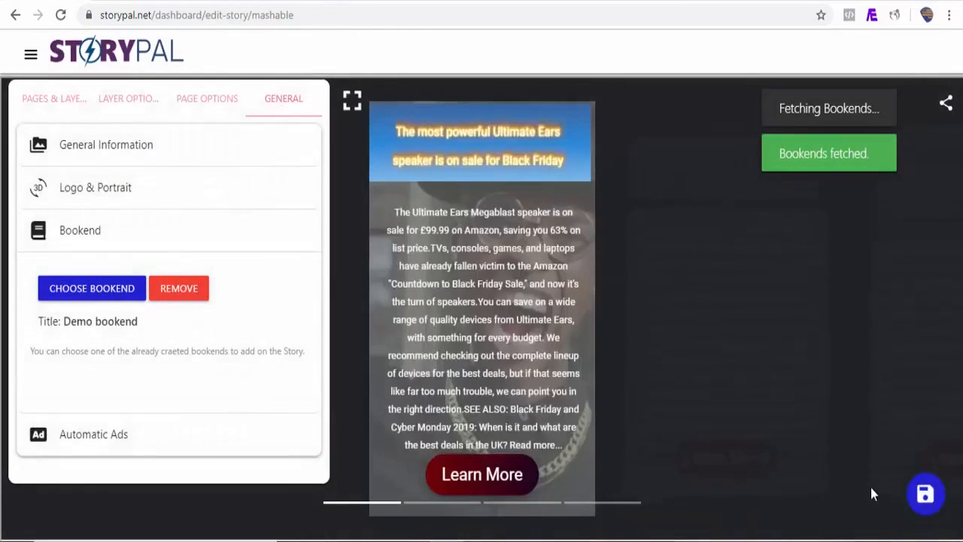
click(925, 495)
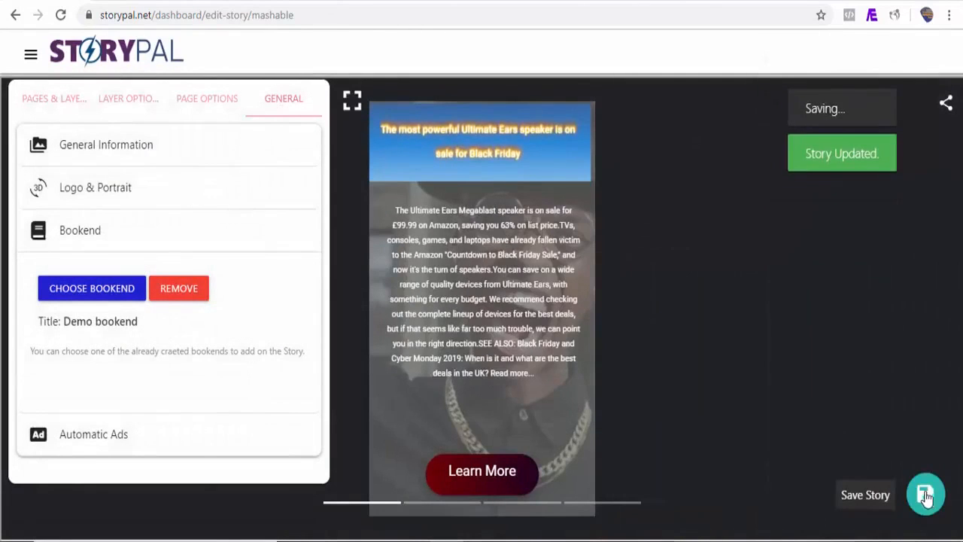
Step: Open the published view of the "Mashable RRS Feed" story from the story list
click(31, 54)
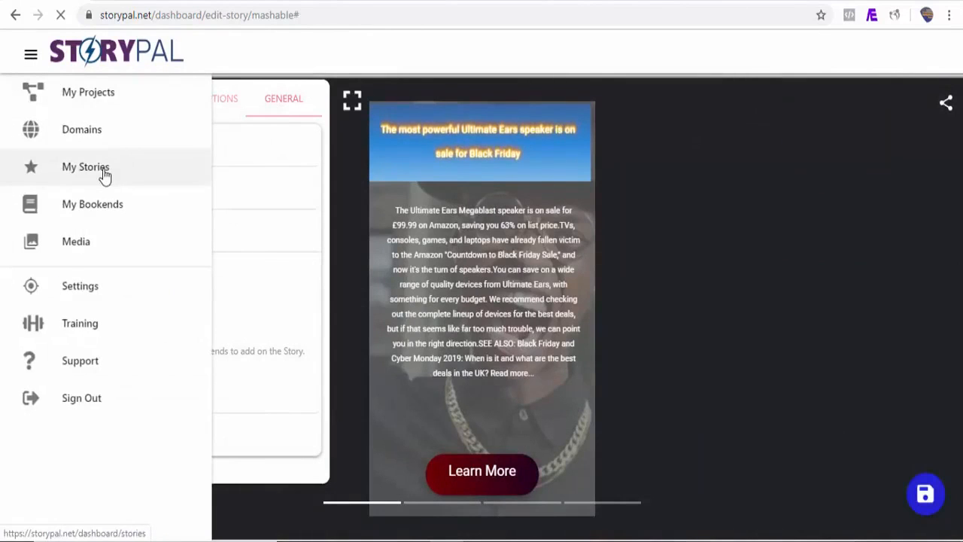
click(104, 175)
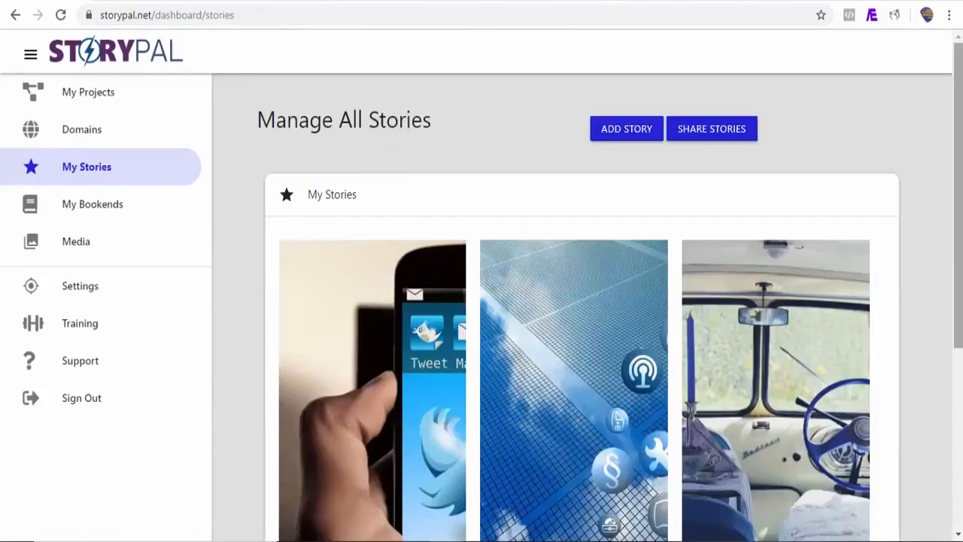
scroll(534, 386, down, 3)
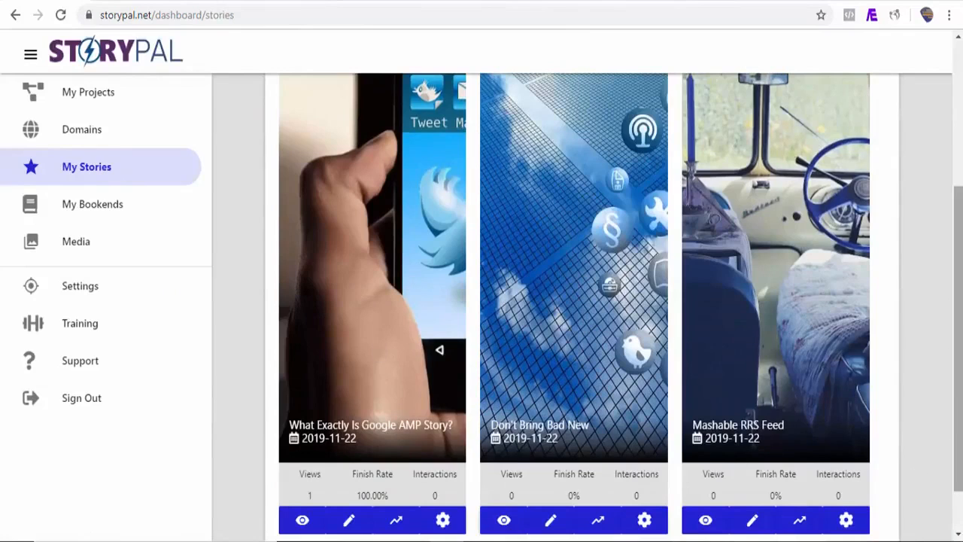
scroll(527, 451, down, 1)
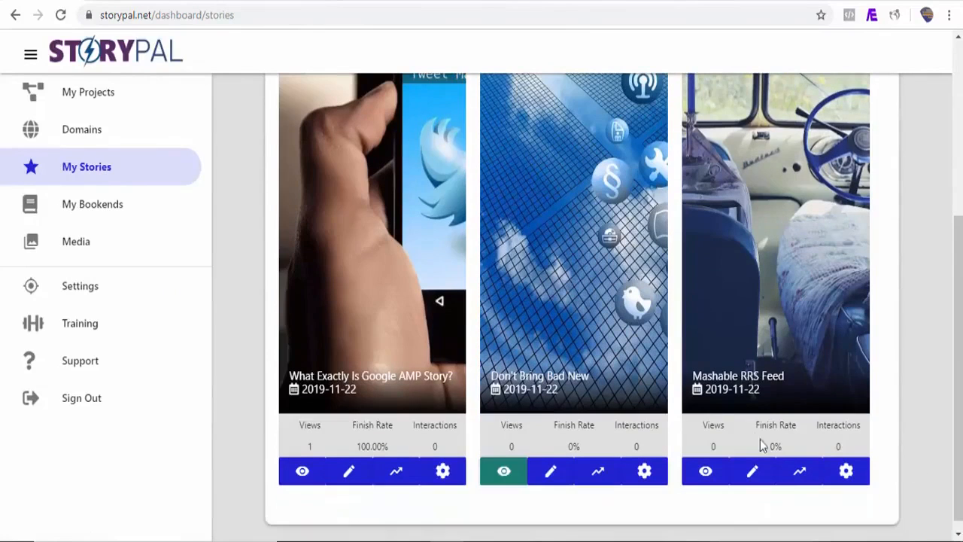
click(705, 472)
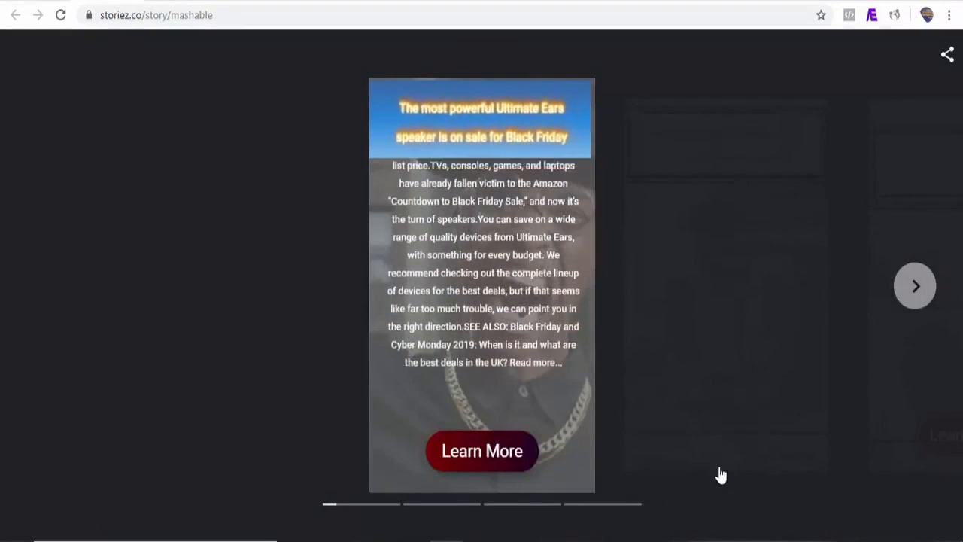
Step: Page through the published Mashable story to its final page and open its share options
click(920, 293)
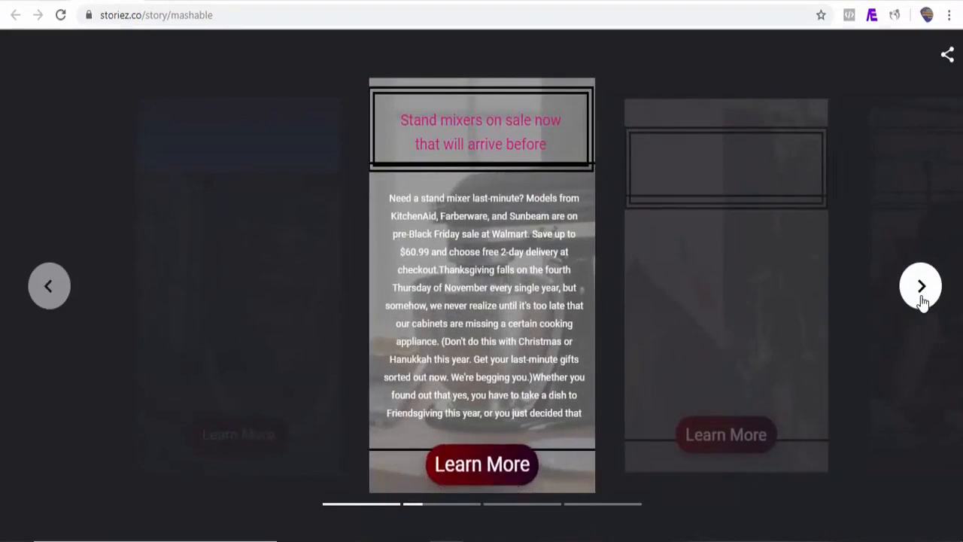
click(922, 298)
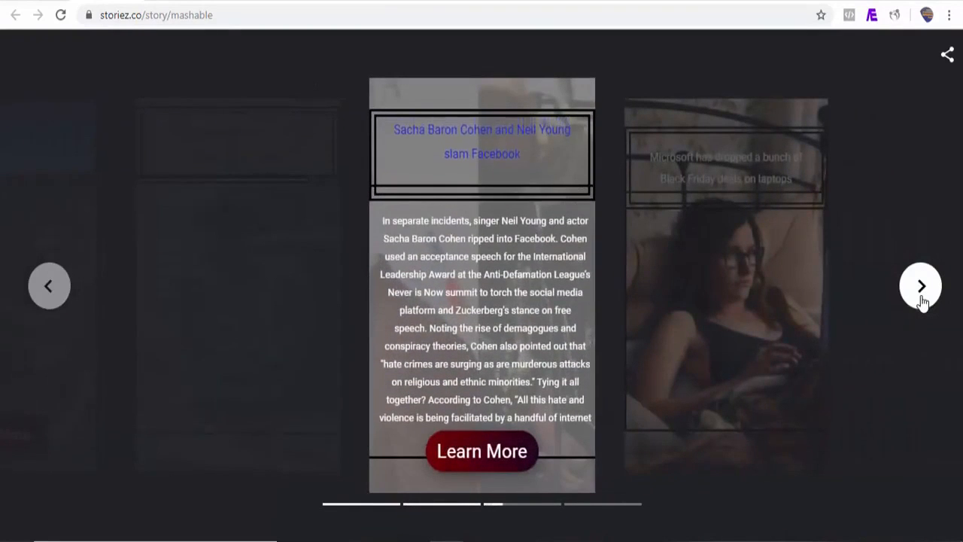
click(922, 294)
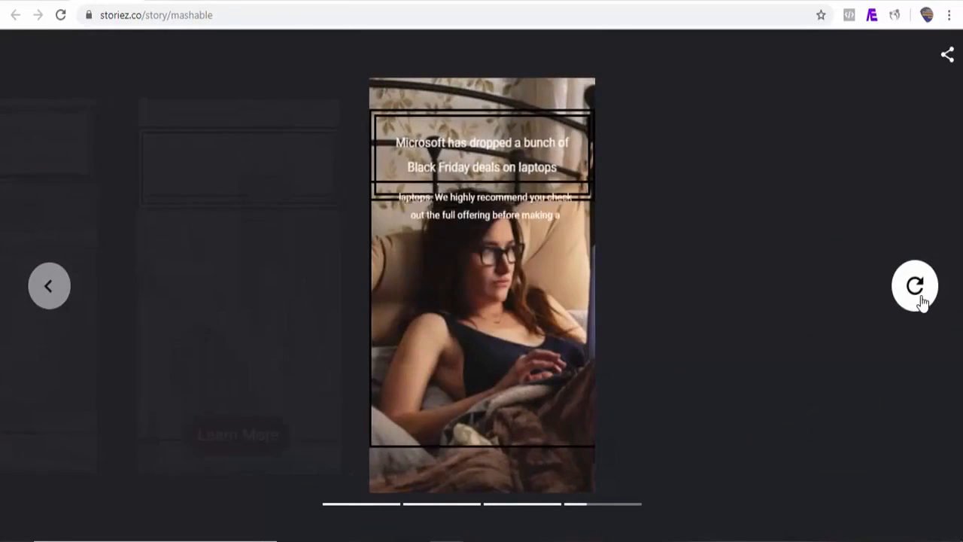
click(947, 57)
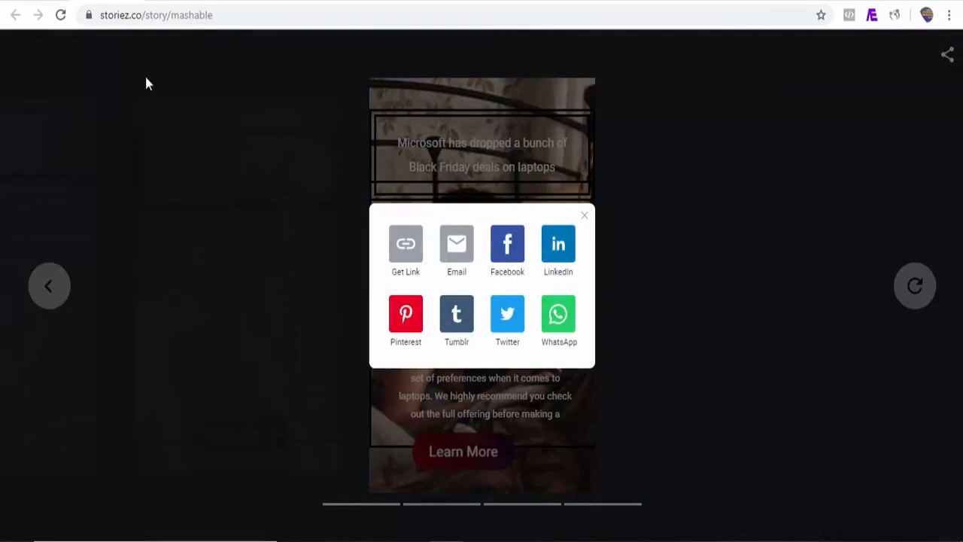
Step: Return to the StoryPal story list and view the mail and QR code sharing options of the "Mashable RRS Feed" story
click(40, 2)
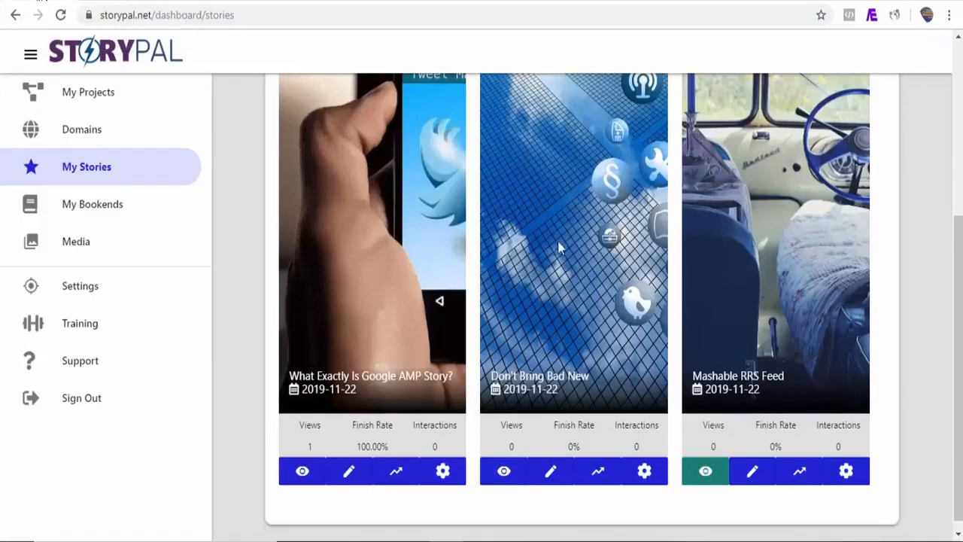
scroll(960, 248, up, 5)
scroll(960, 248, down, 5)
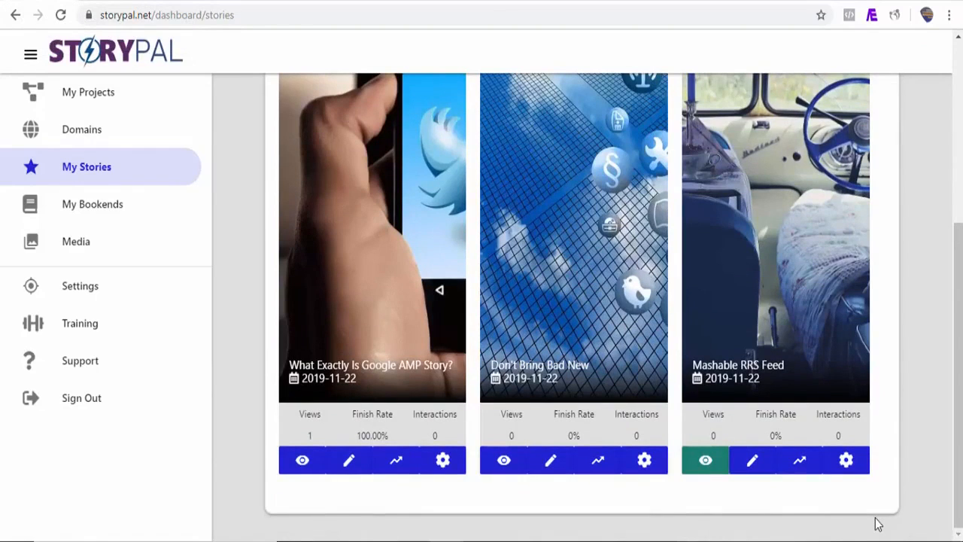
click(847, 462)
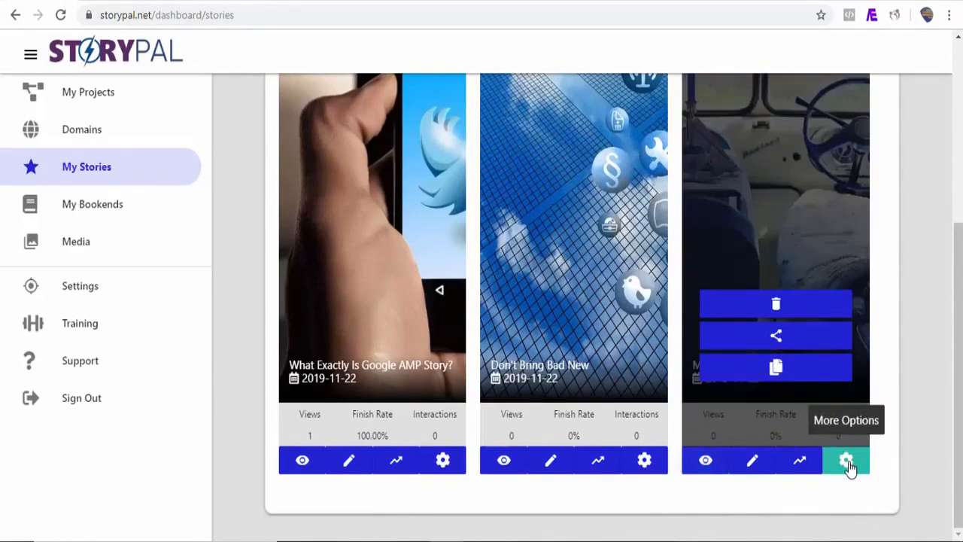
click(776, 343)
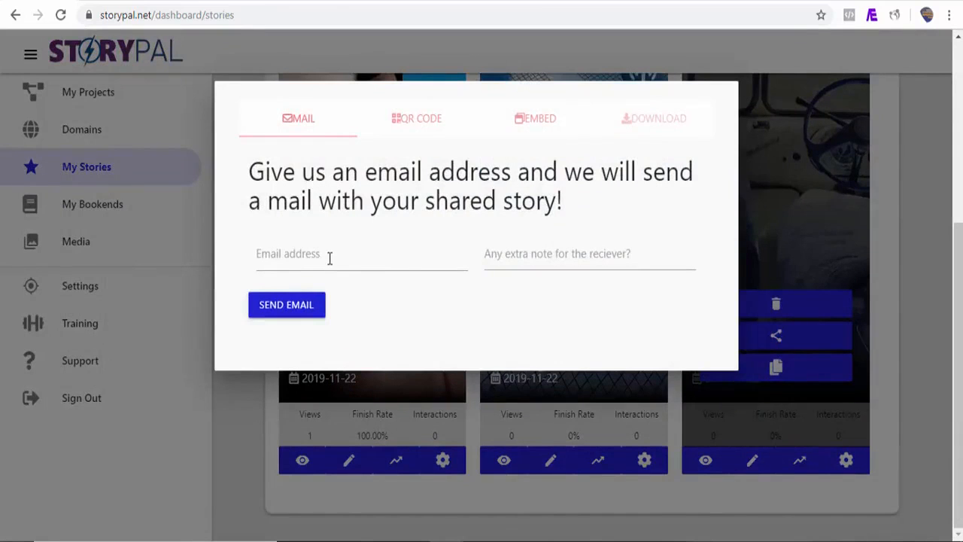
click(416, 121)
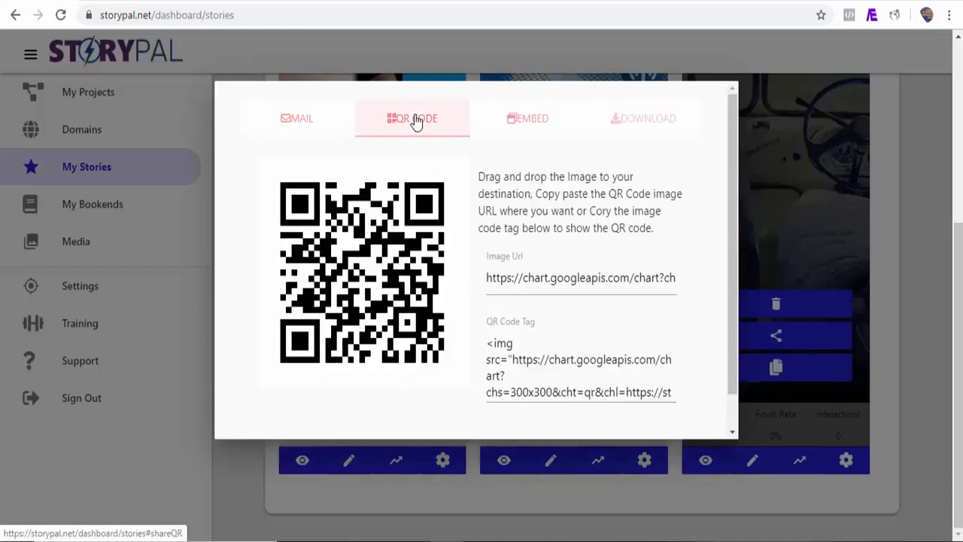
Step: Copy the full iframe embed code of the "Mashable RRS Feed" story
click(531, 127)
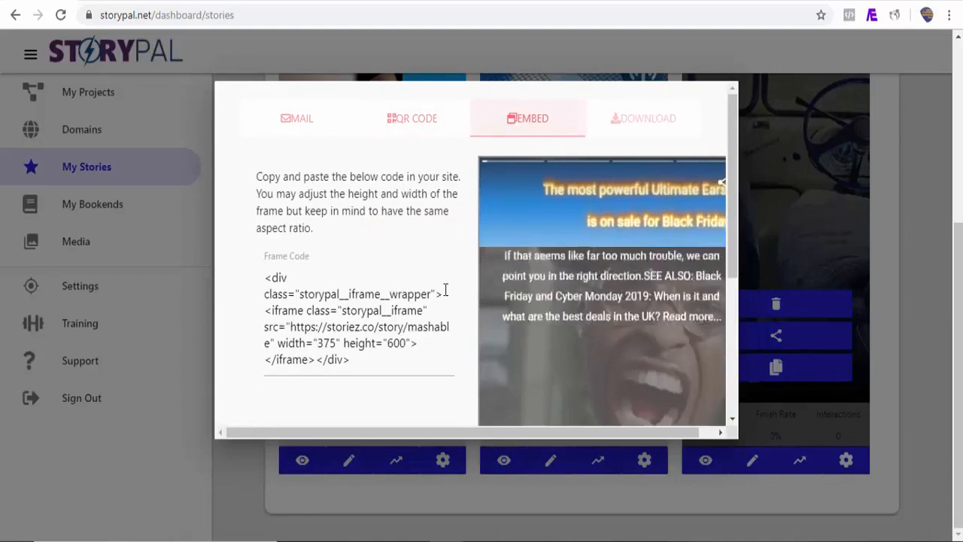
drag(733, 226, 727, 271)
drag(266, 197, 351, 294)
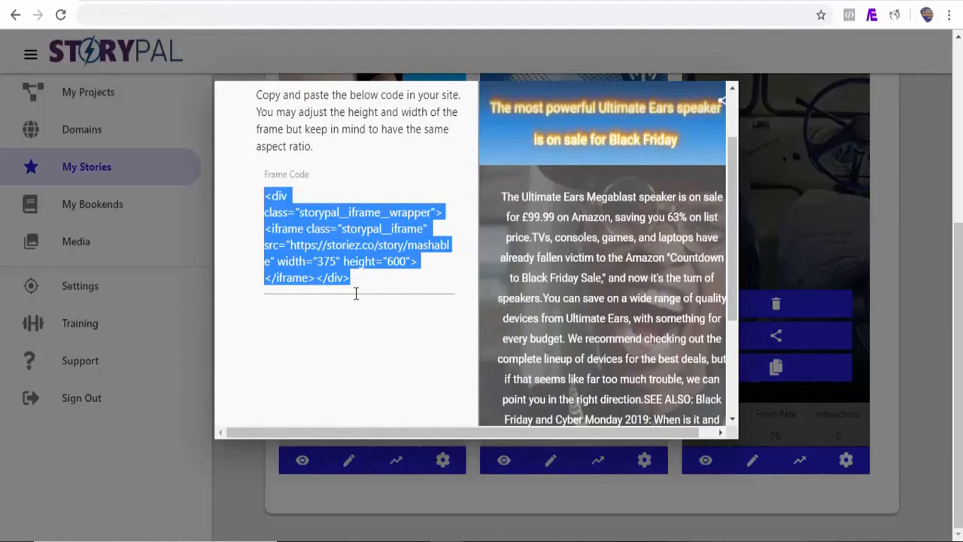
Step: Switch to the new WordPress post, add a Custom HTML block and paste the Mashable story's iframe code into it
click(770, 0)
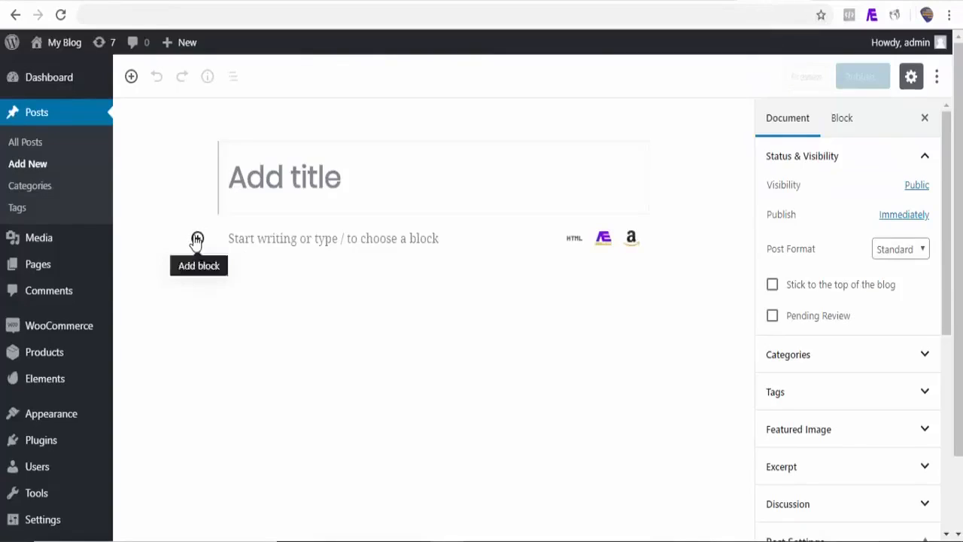
click(197, 239)
click(248, 393)
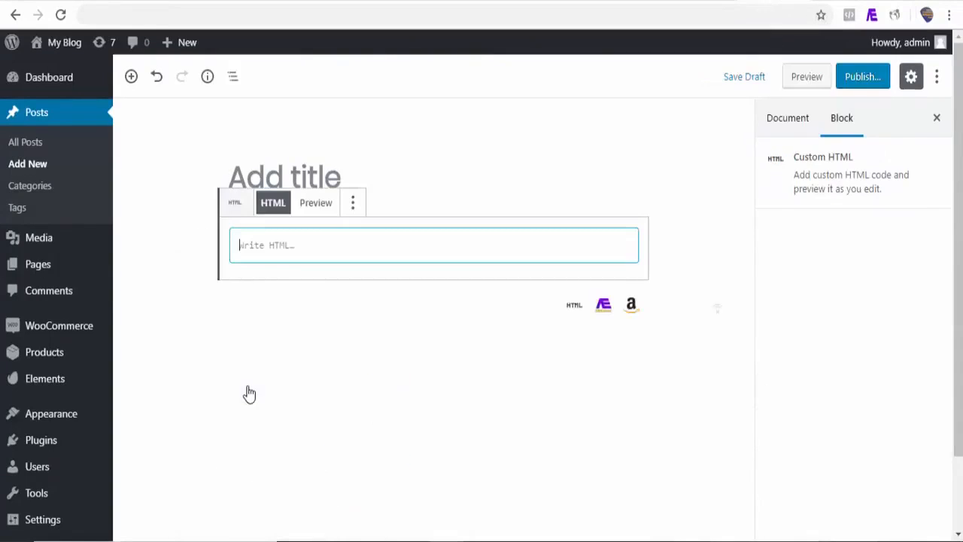
text(<div class="storypal__iframe__wrapper"><iframe class="storypal__iframe" src="https://storiez.co/story/mashable" width="375" height="600"></iframe></div>)
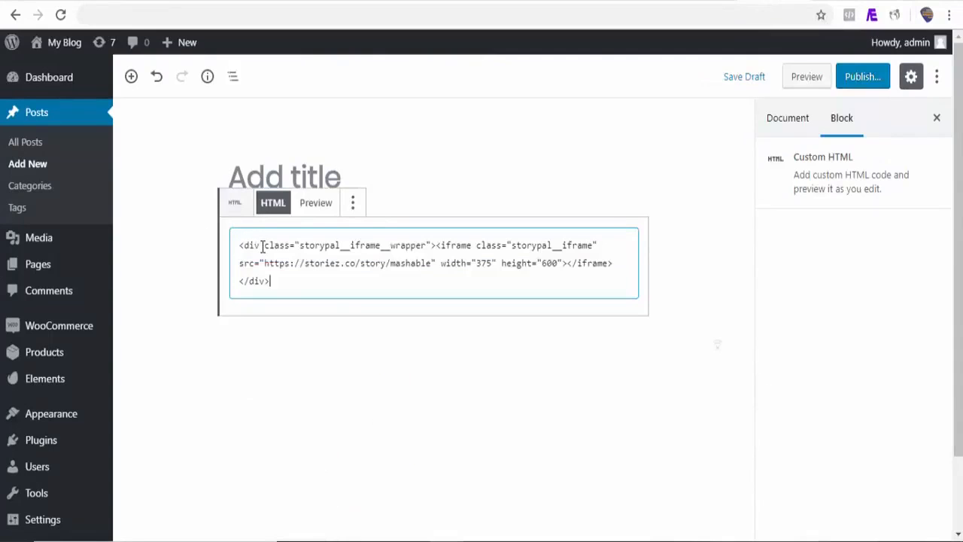
Step: Preview the WordPress post and view the embedded Mashable story on the page
click(807, 77)
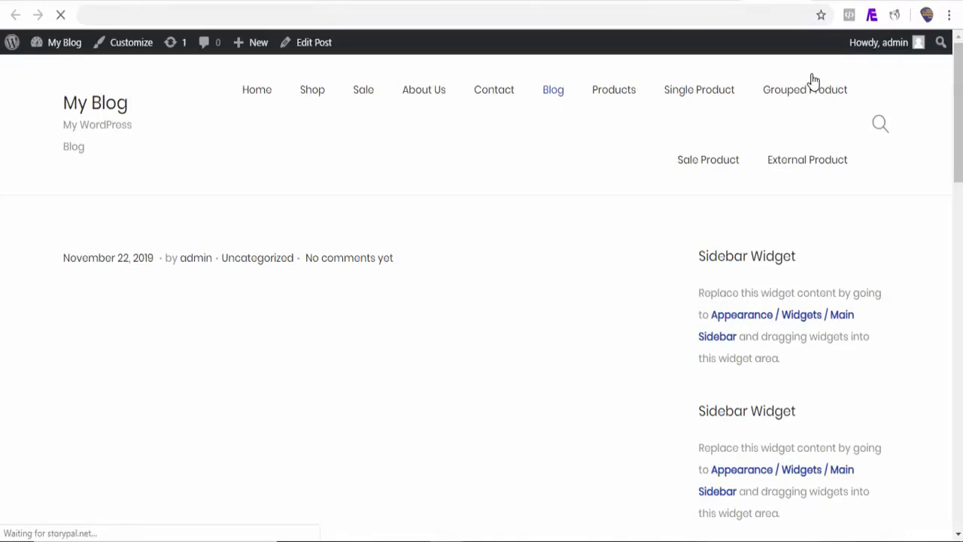
drag(960, 80, 961, 113)
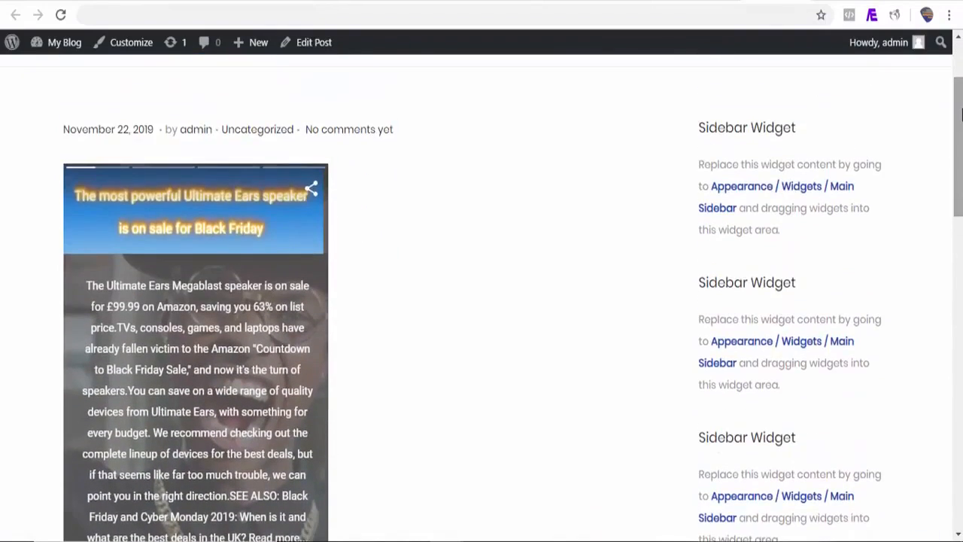
mouse_move(959, 161)
mouse_down()
mouse_move(961, 200)
mouse_move(961, 168)
mouse_up()
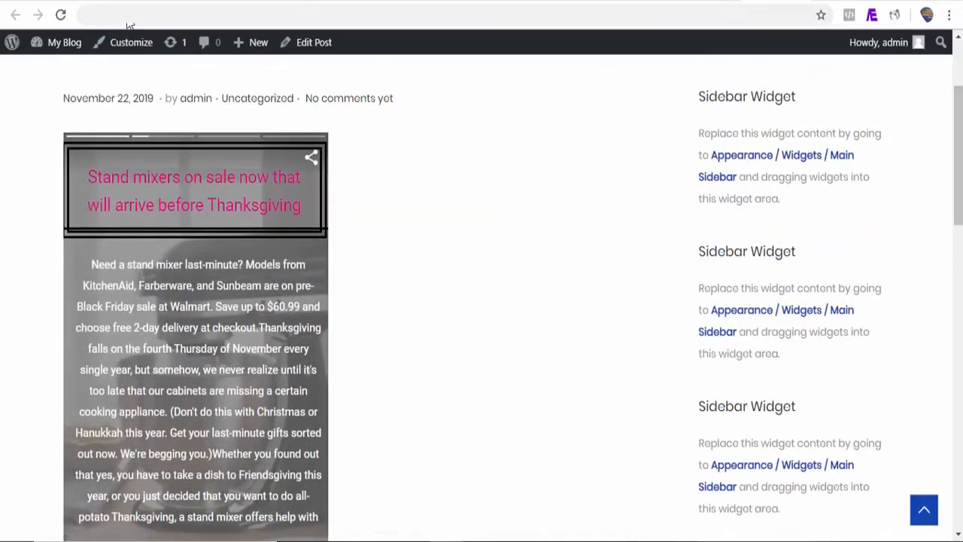
Step: Return to StoryPal, close the Mashable story's sharing dialog and open the settings for sharing several stories together
click(68, 2)
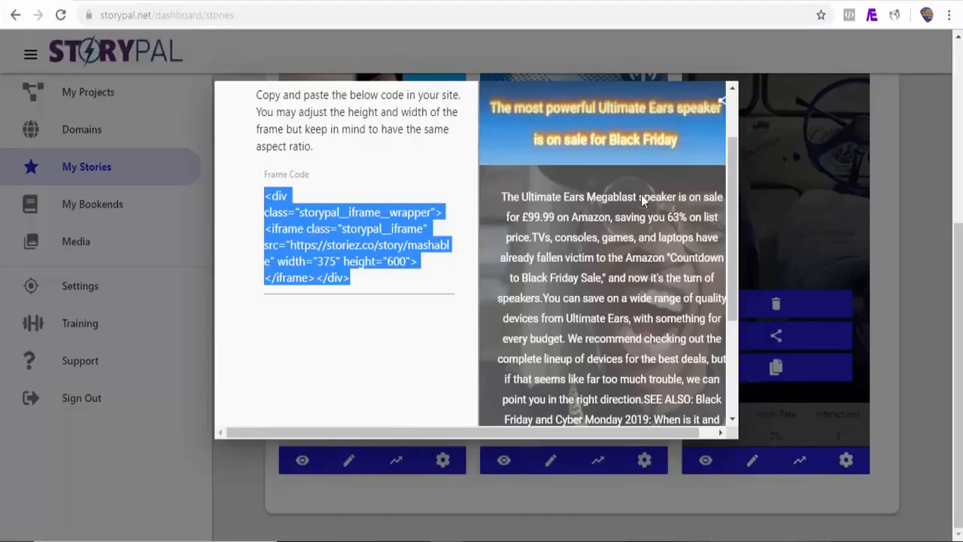
click(911, 258)
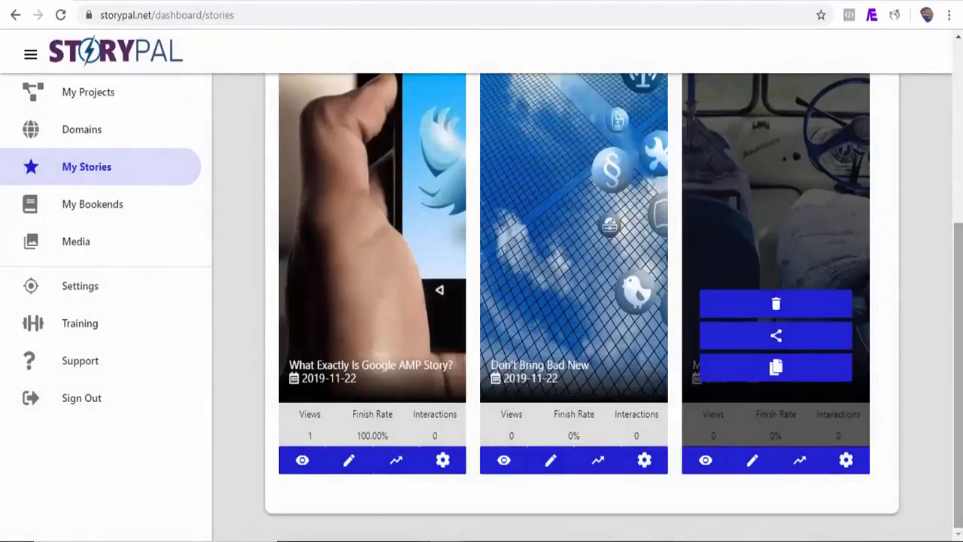
scroll(911, 258, up, 4)
scroll(907, 82, up, 1)
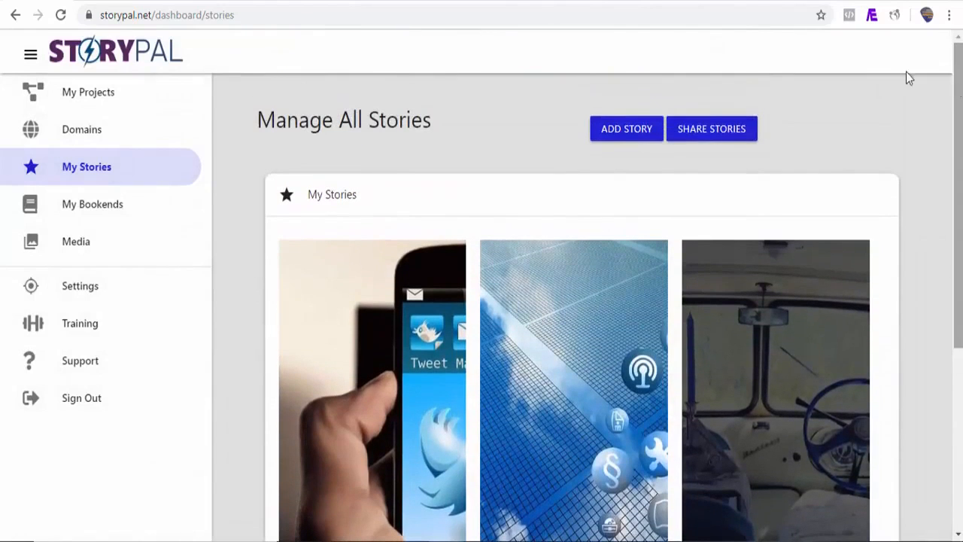
click(712, 140)
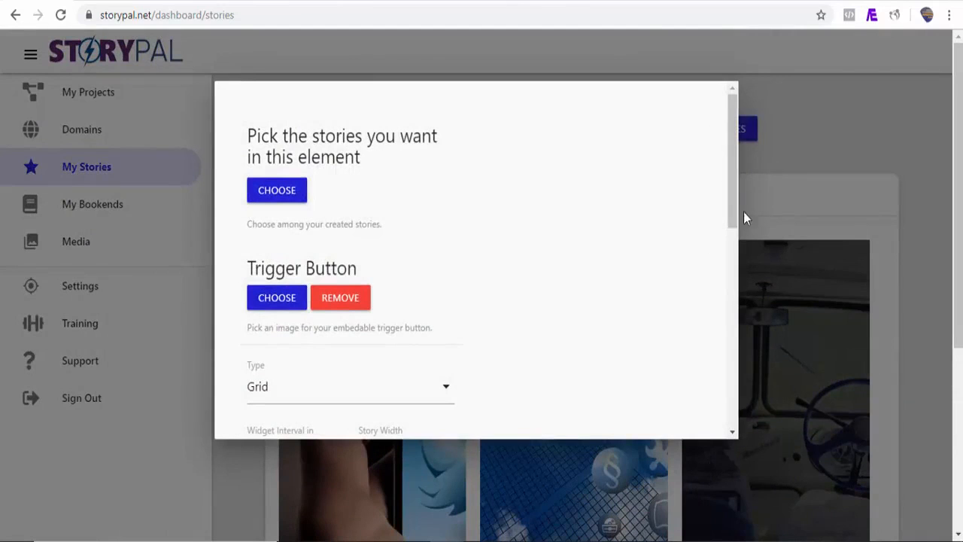
Step: Choose "What Exactly Is Google AMP Story?", "Don't Bring Bad New" and "Mashable RRS Feed" for the shared element, and set the story width to 200
click(277, 191)
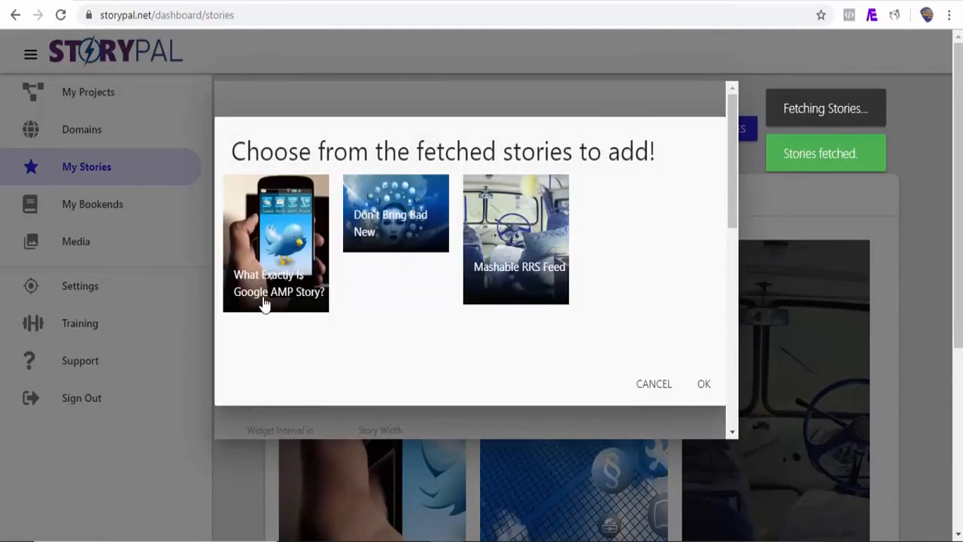
click(262, 307)
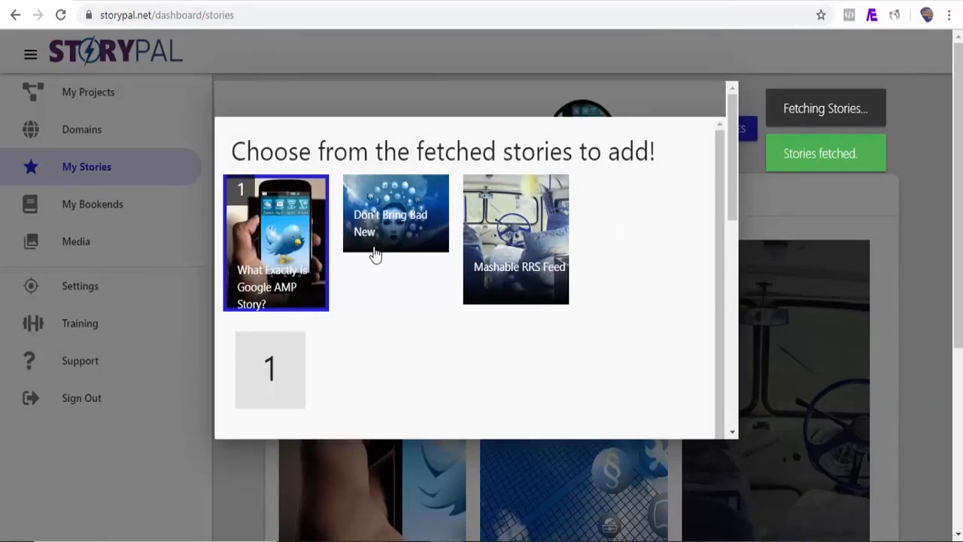
click(375, 256)
click(492, 289)
mouse_move(726, 220)
mouse_down()
mouse_move(731, 206)
mouse_move(719, 332)
mouse_move(716, 269)
mouse_move(733, 196)
mouse_move(734, 212)
mouse_up()
click(693, 271)
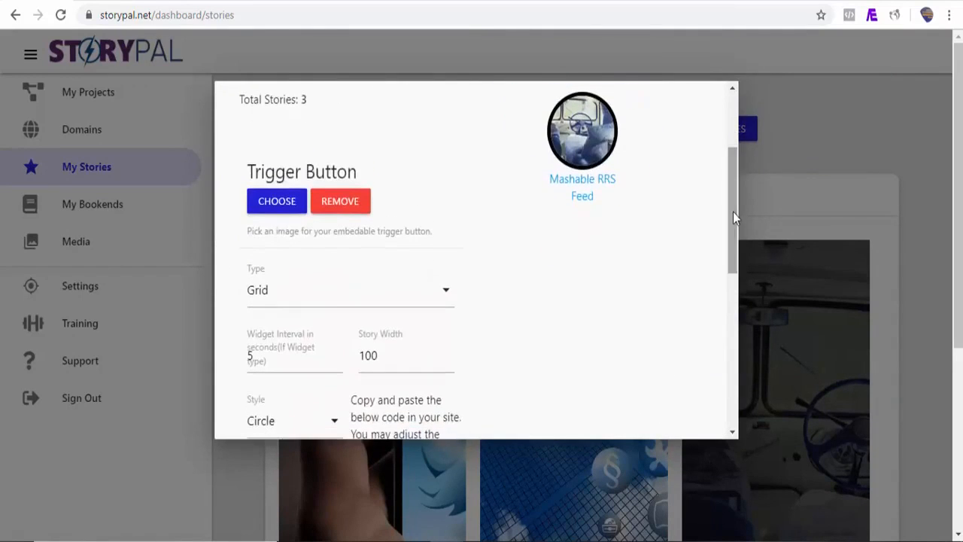
double_click(394, 358)
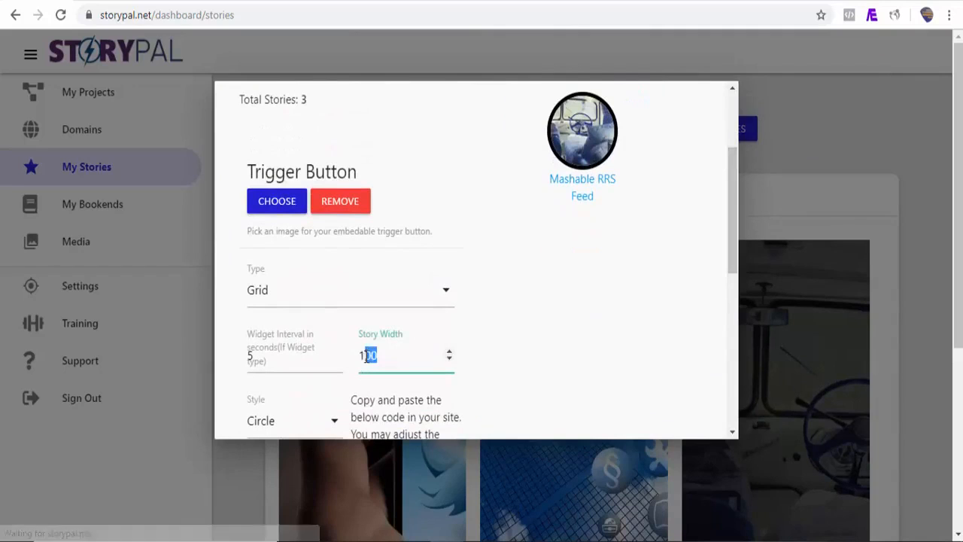
text(200)
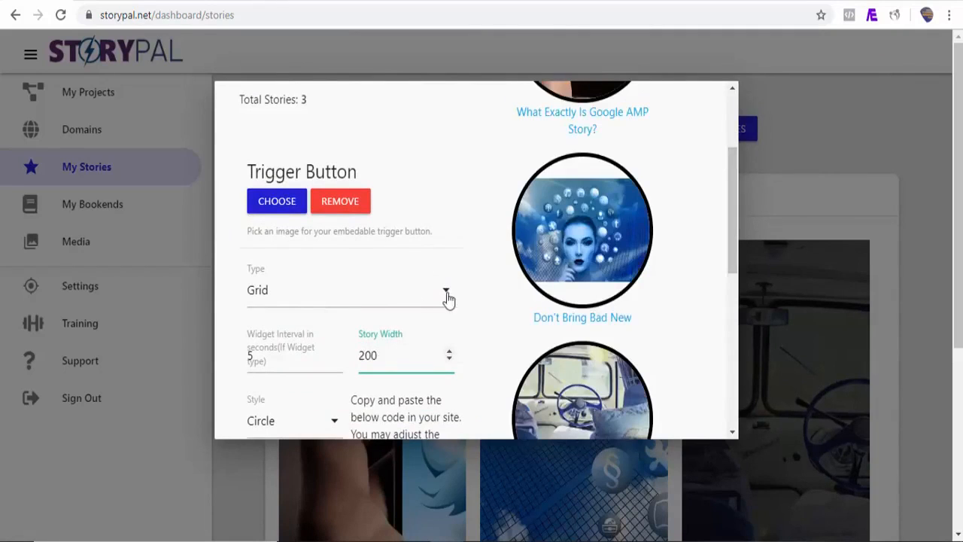
Step: Try the Square and Rectangle styles for the shared stories, and set the style back to Circle
drag(737, 221, 731, 258)
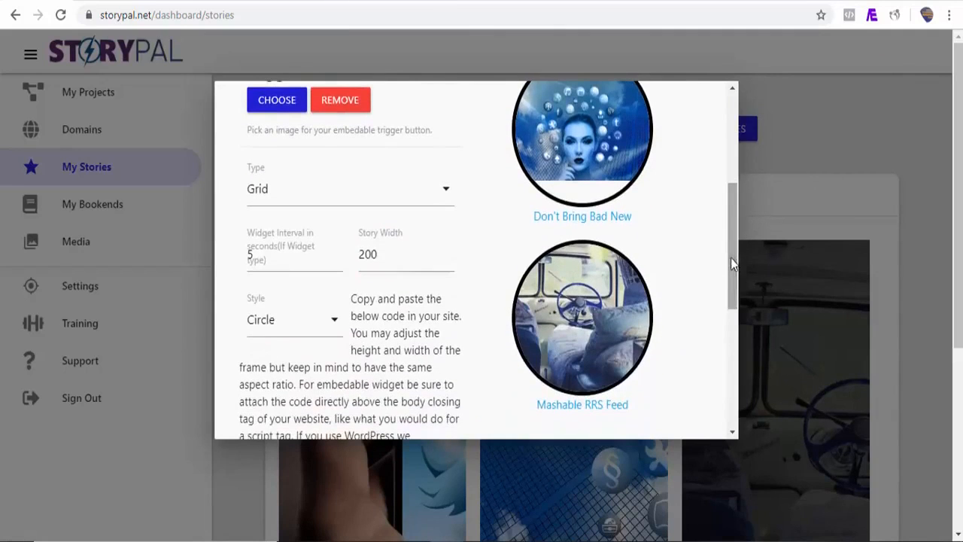
click(334, 332)
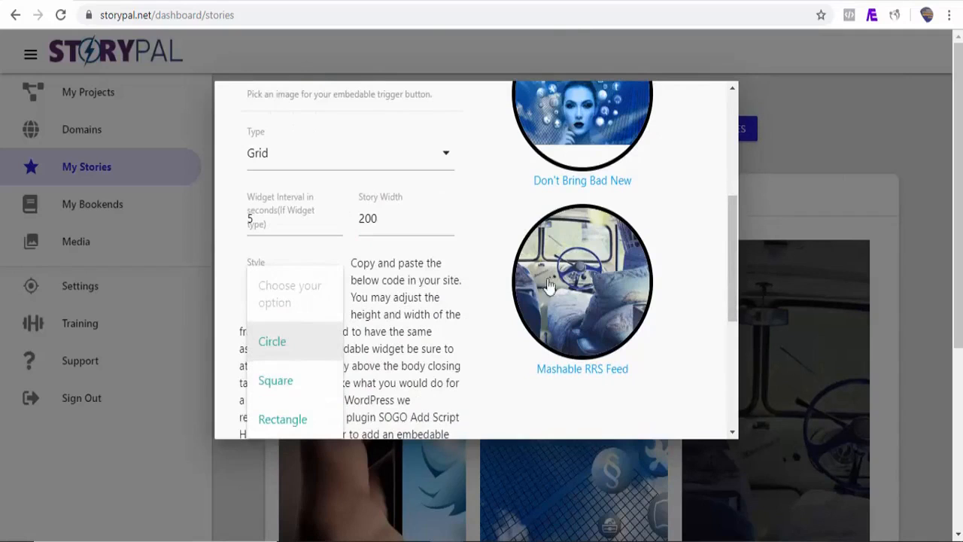
click(293, 391)
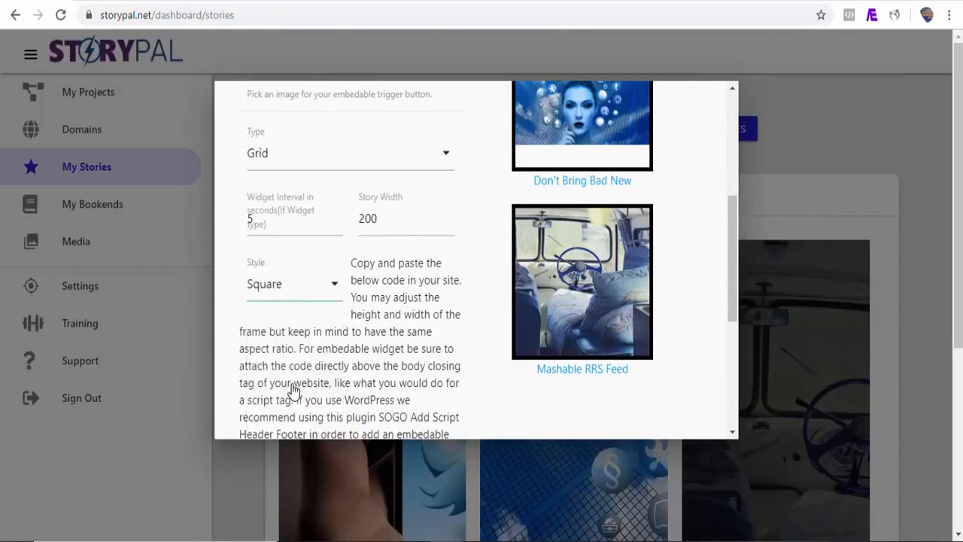
click(336, 298)
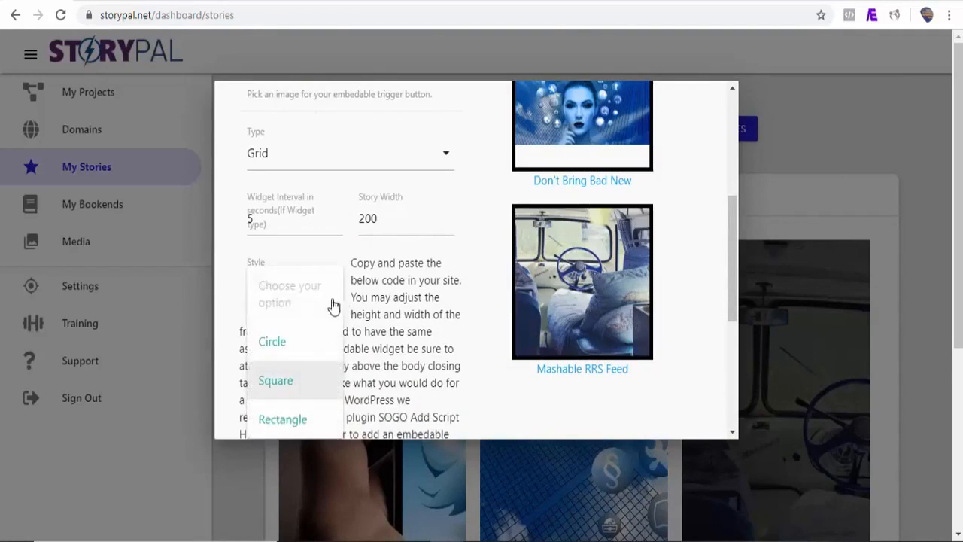
click(299, 426)
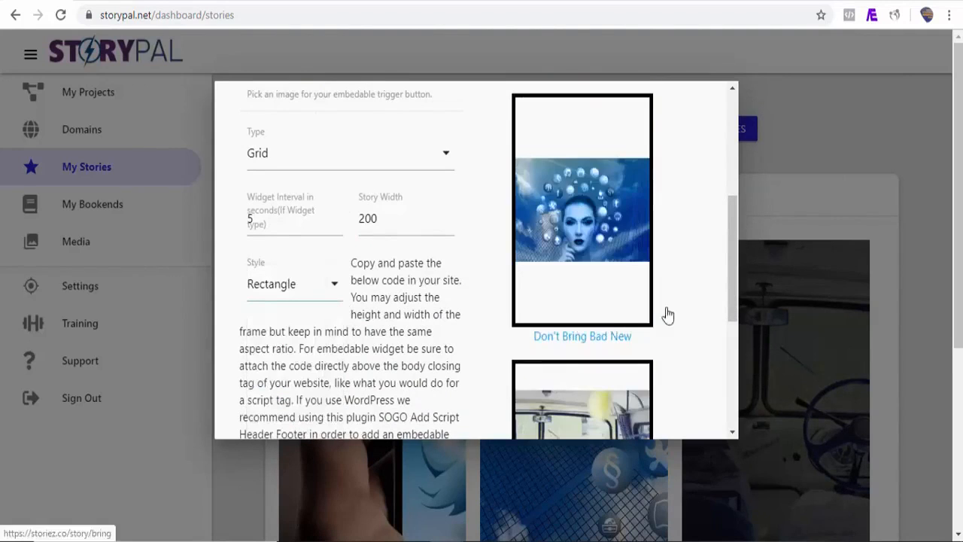
mouse_move(735, 288)
mouse_down()
mouse_move(730, 241)
mouse_move(727, 319)
mouse_move(721, 292)
mouse_up()
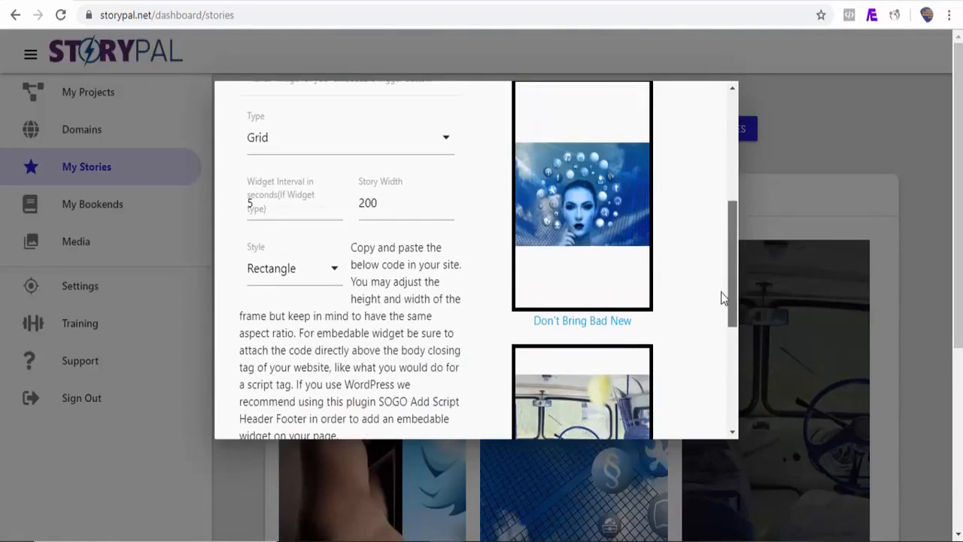
click(336, 275)
click(273, 334)
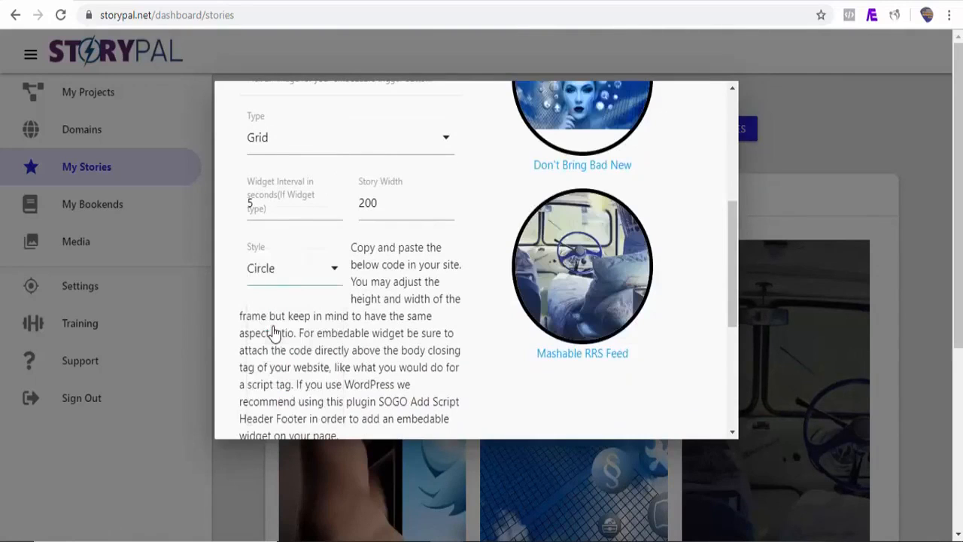
Step: Copy the full Share Stories code for the three-story grid
drag(731, 265, 732, 372)
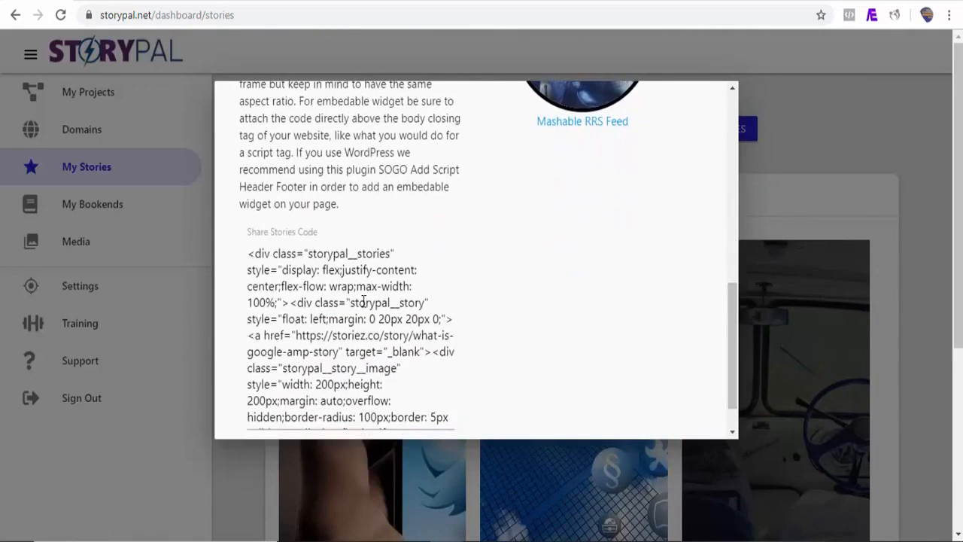
click(313, 288)
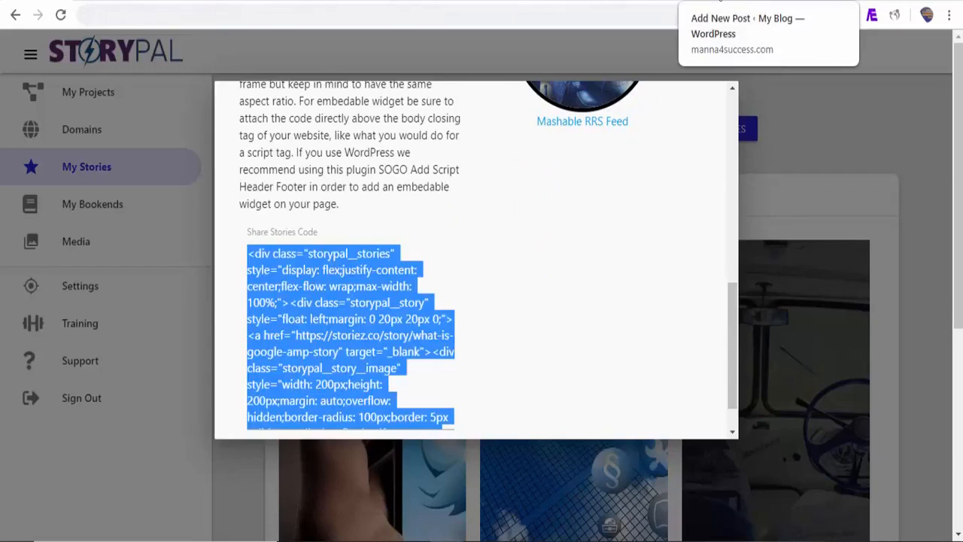
Step: Paste the grid code into the empty Custom HTML block of the WordPress post, preview the post and open the "What Exactly Is Google AMP Story?" story
click(720, 3)
click(341, 348)
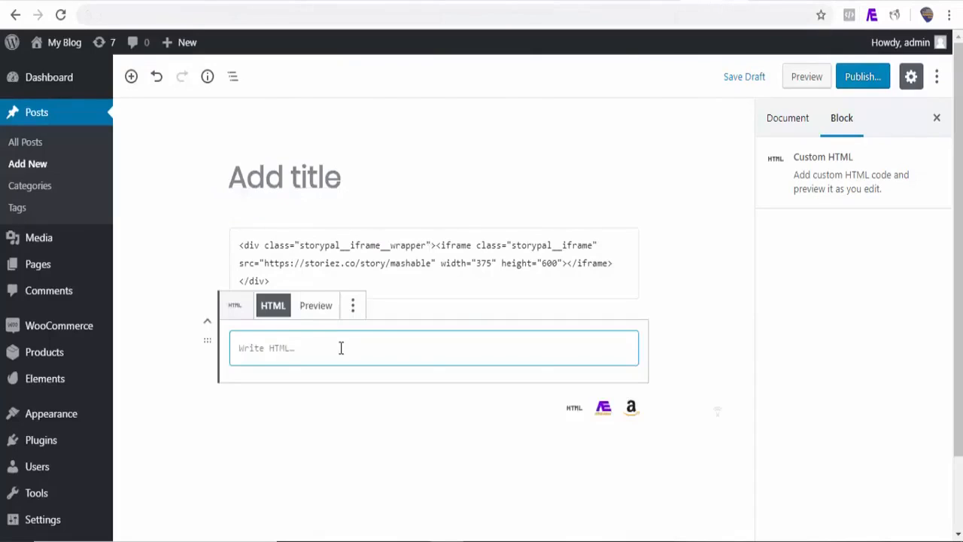
key(ctrl+v)
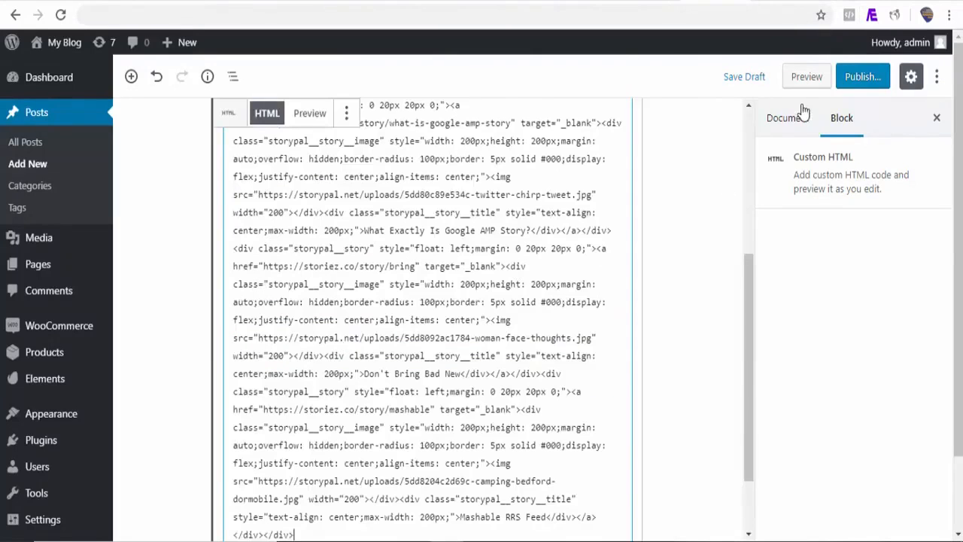
click(804, 78)
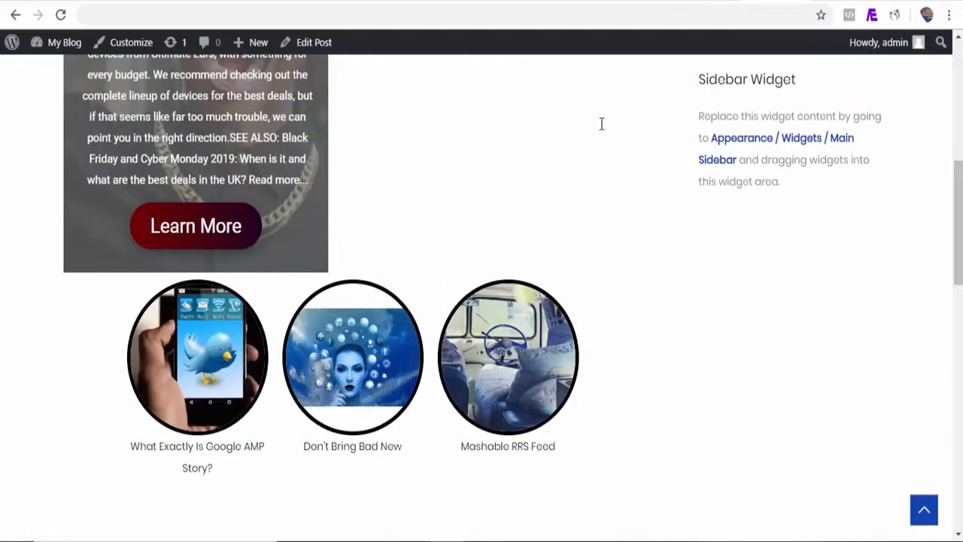
click(213, 387)
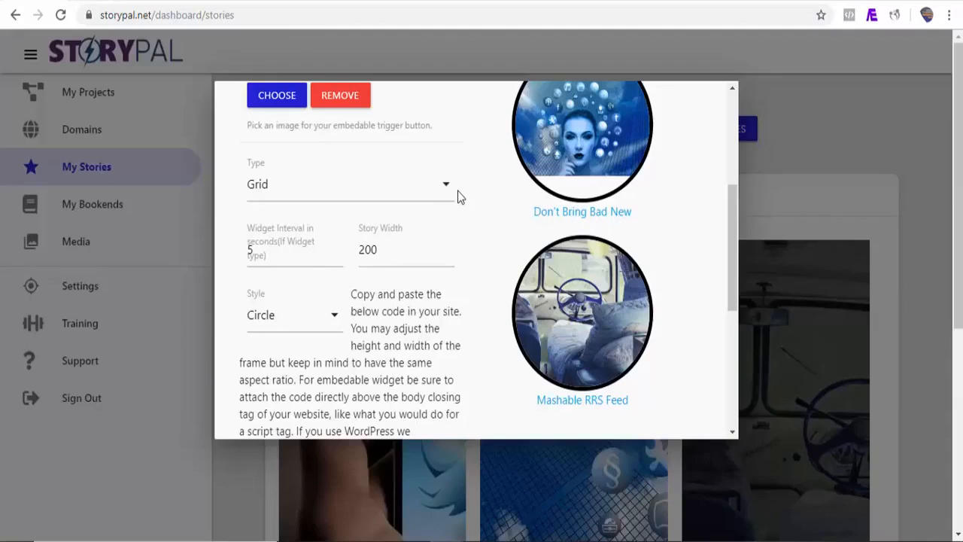
Step: Back in StoryPal, set the shared stories' type to Embedable Widget and choose pro.png from the existing media as the trigger image
click(443, 196)
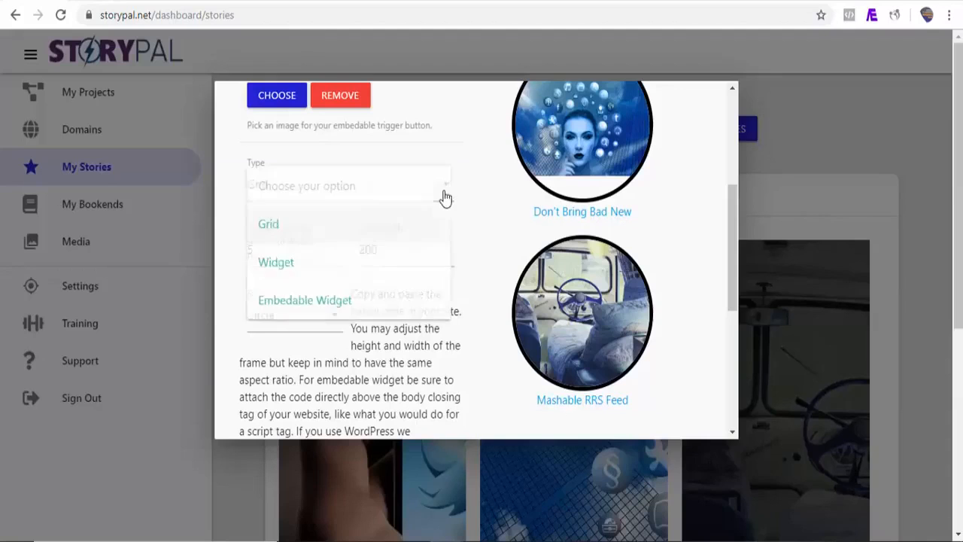
click(354, 308)
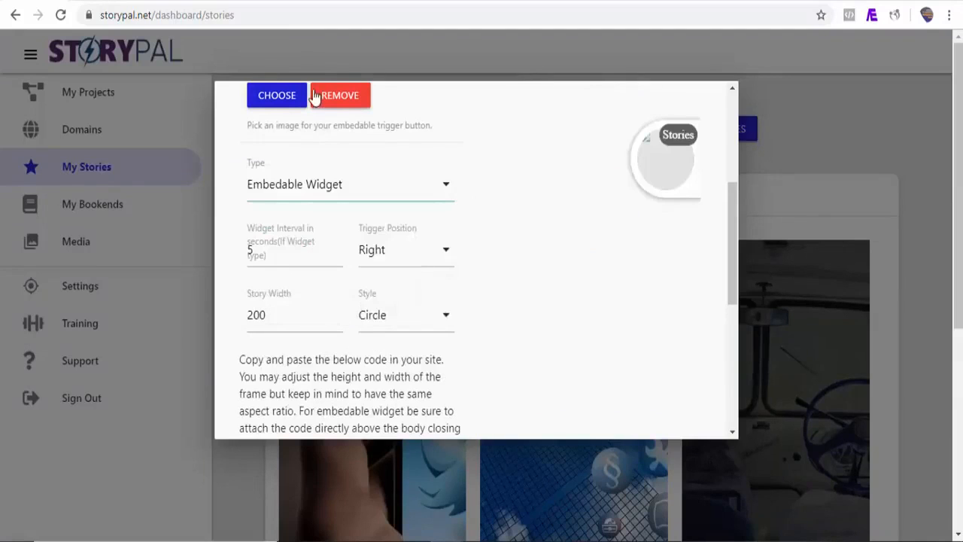
click(276, 98)
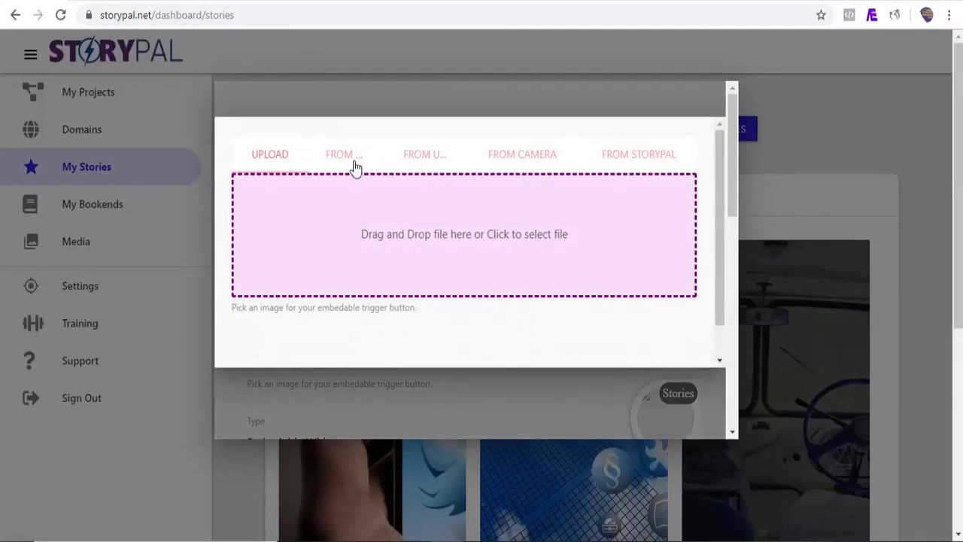
click(353, 164)
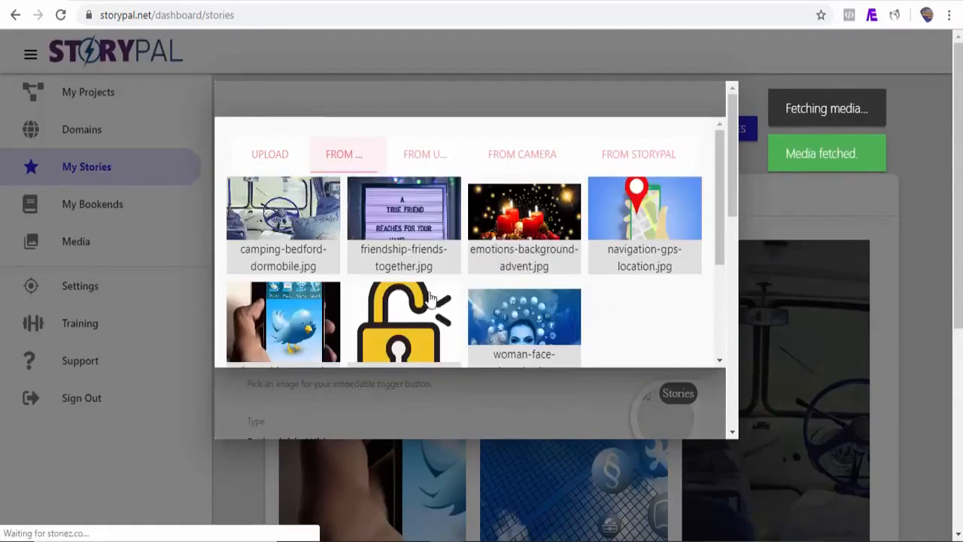
click(406, 319)
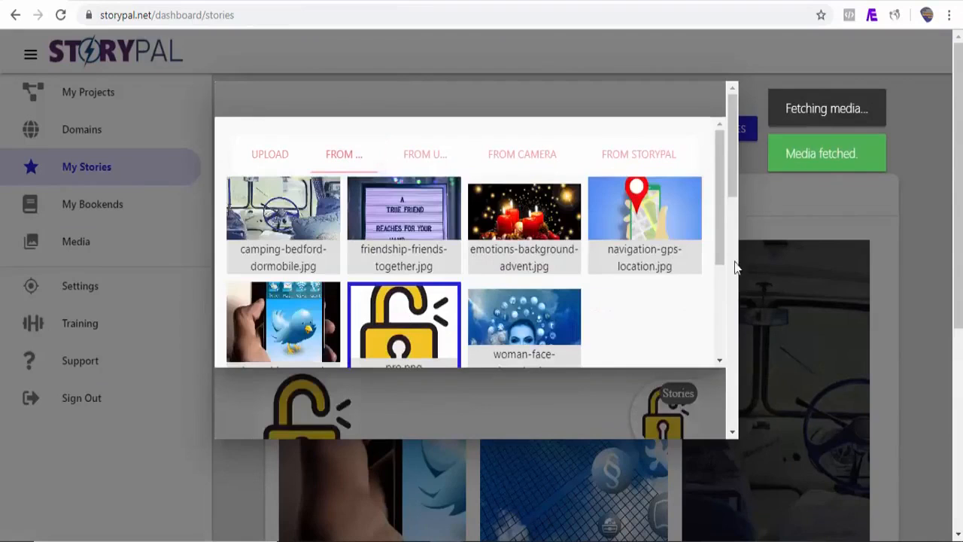
scroll(715, 263, down, 5)
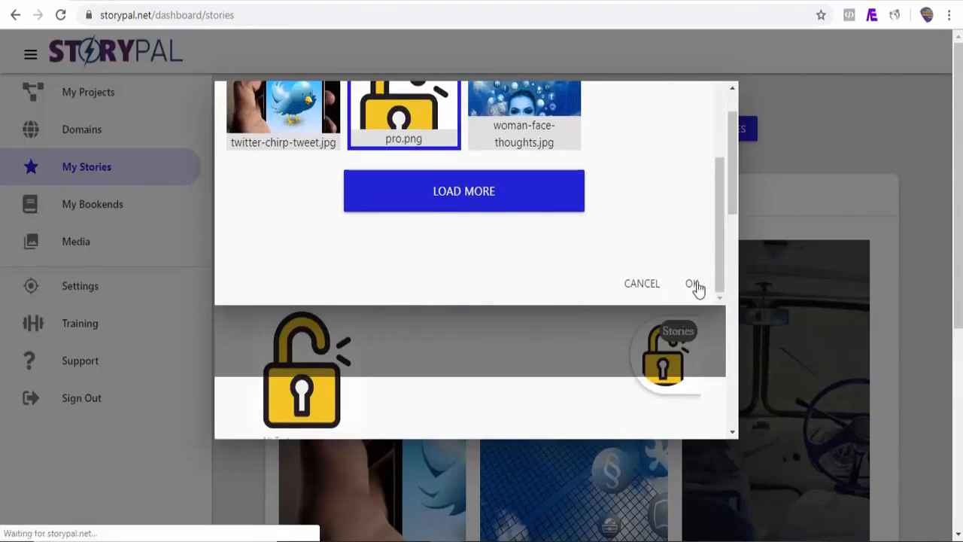
click(692, 284)
Step: Copy the widget's full Share Stories code and paste it into a new Custom HTML block below the grid code in the WordPress post
scroll(695, 290, down, 10)
click(336, 354)
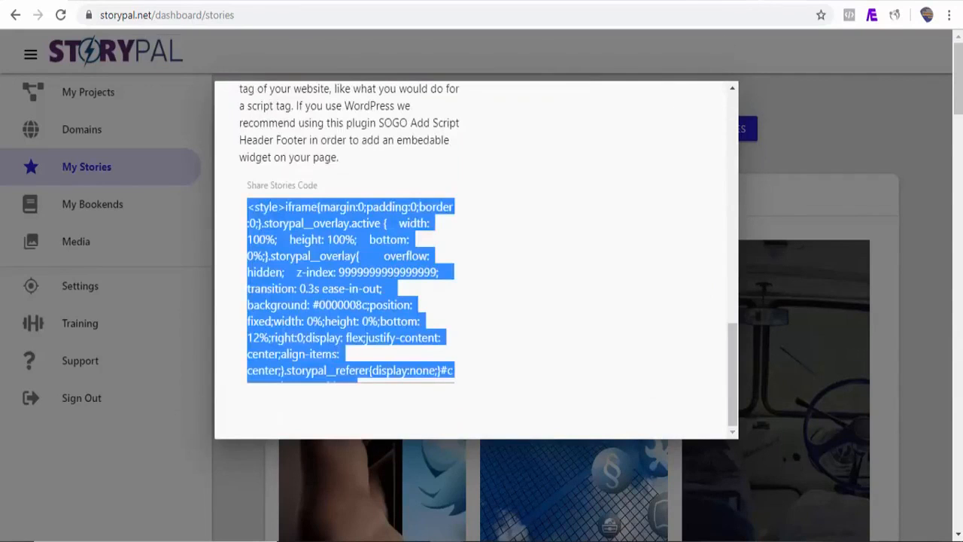
click(719, 1)
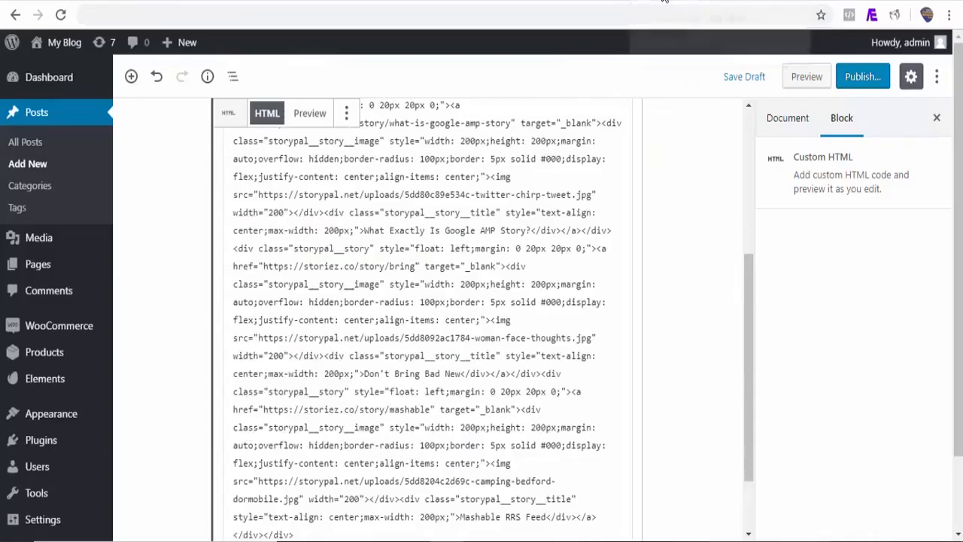
click(191, 508)
click(213, 300)
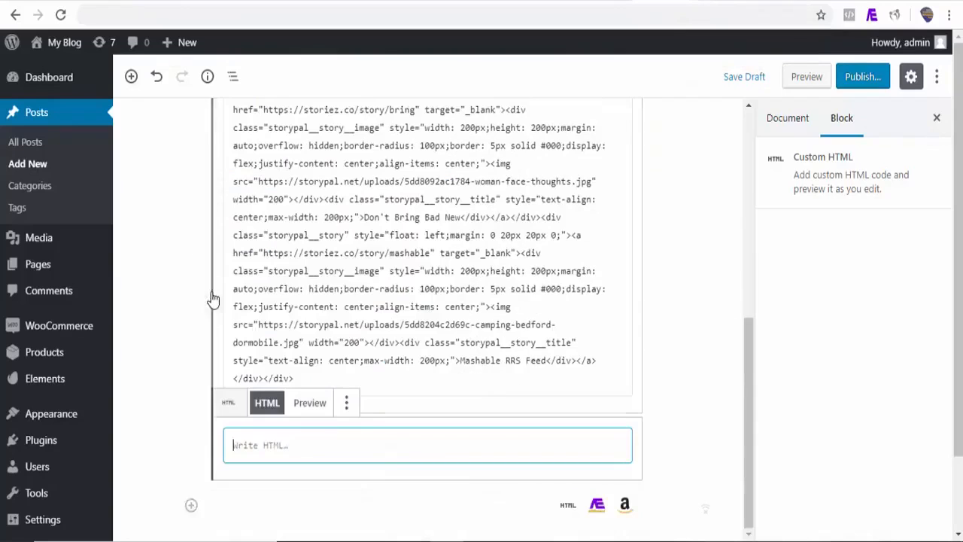
key(ctrl+v)
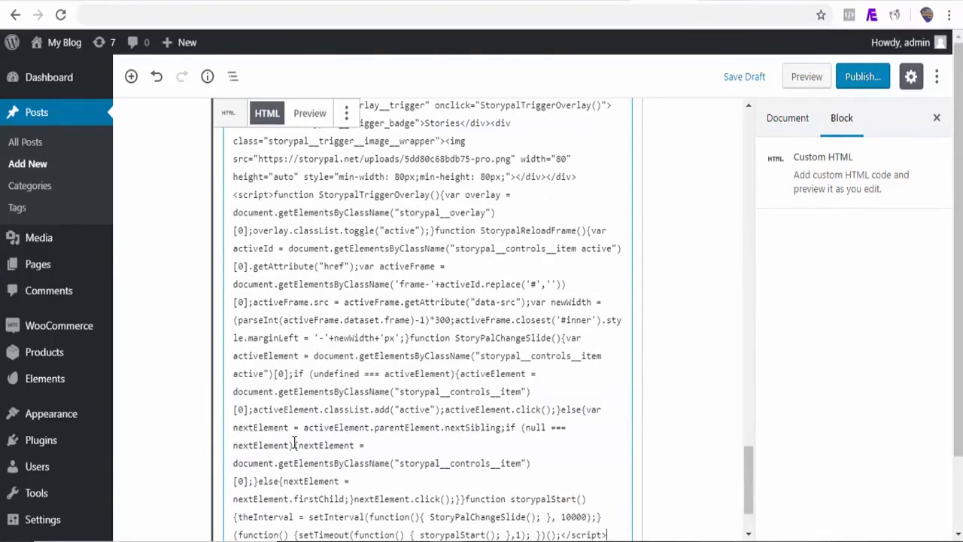
Step: Preview the WordPress post with the embedded widget and test its floating Stories trigger
click(806, 77)
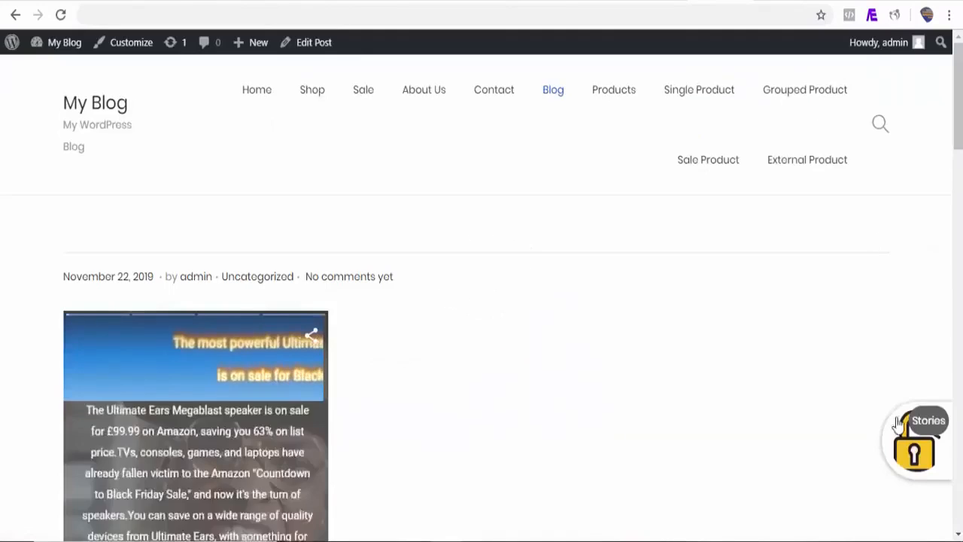
click(930, 452)
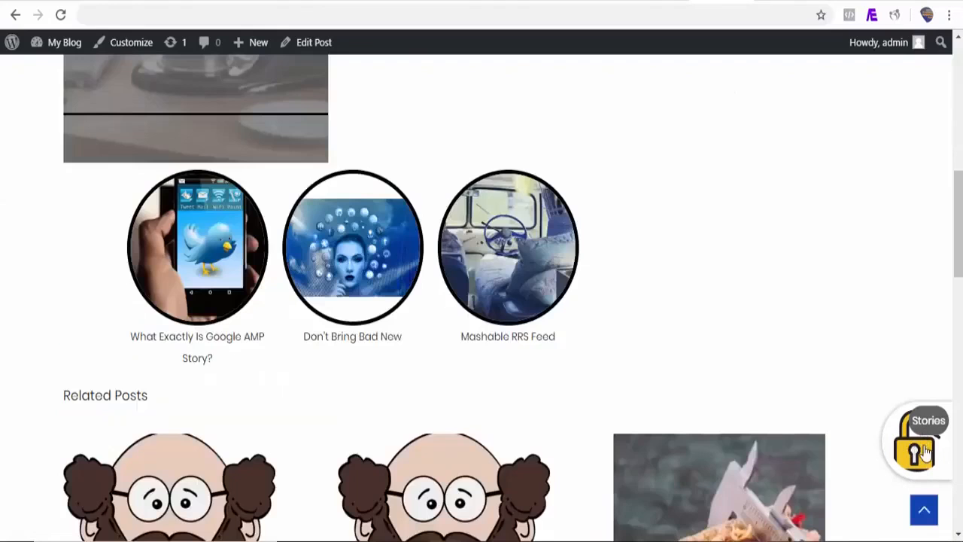